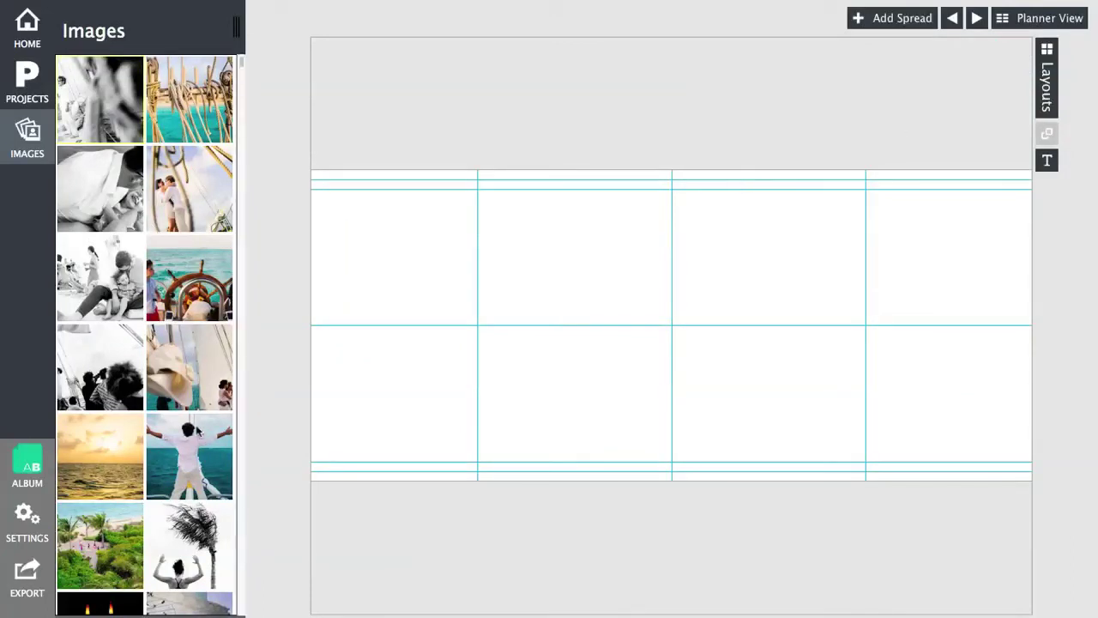
Place the first twelve library images together on the empty spread and enlarge their group to cover the whole spread
scroll(199, 434, down, 2)
scroll(197, 426, down, 1)
shift+click(197, 426)
drag(197, 427, 625, 283)
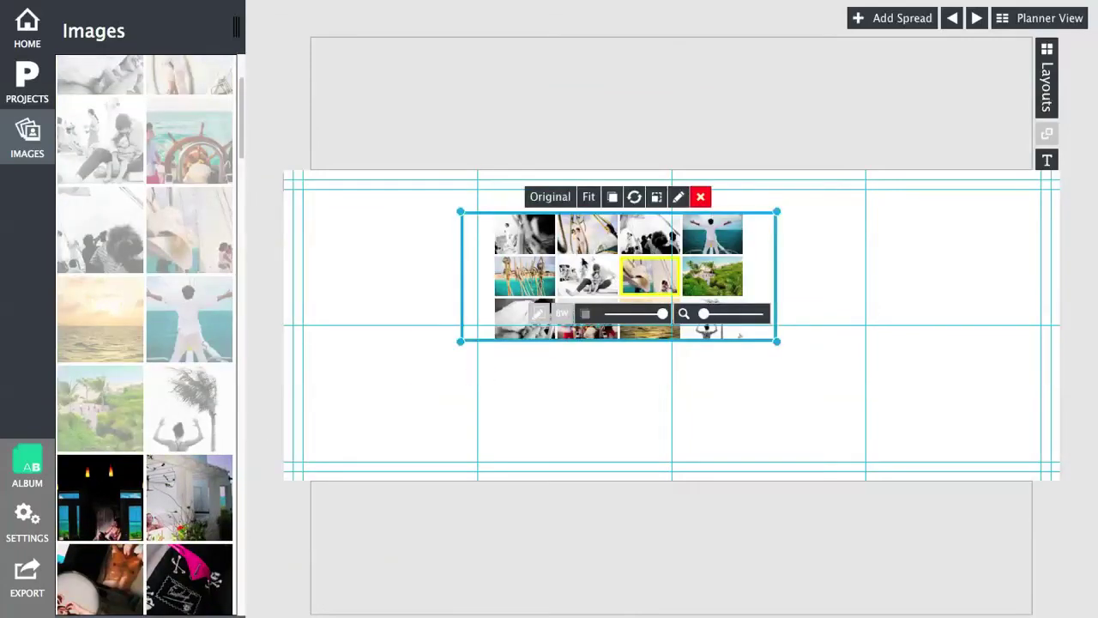
drag(460, 211, 253, 146)
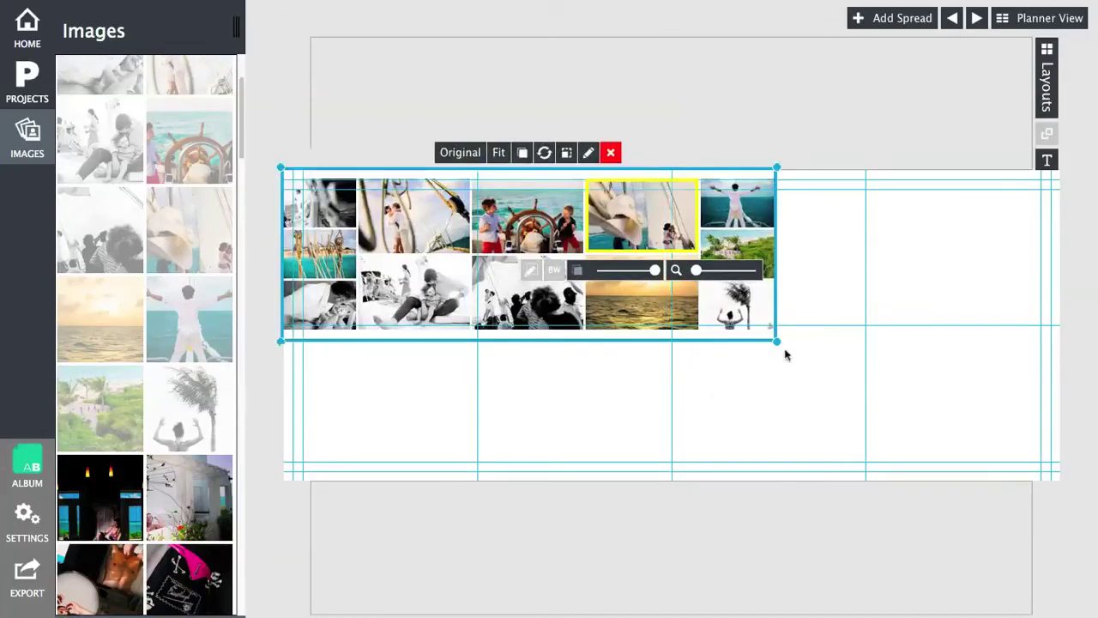
drag(779, 343, 1091, 522)
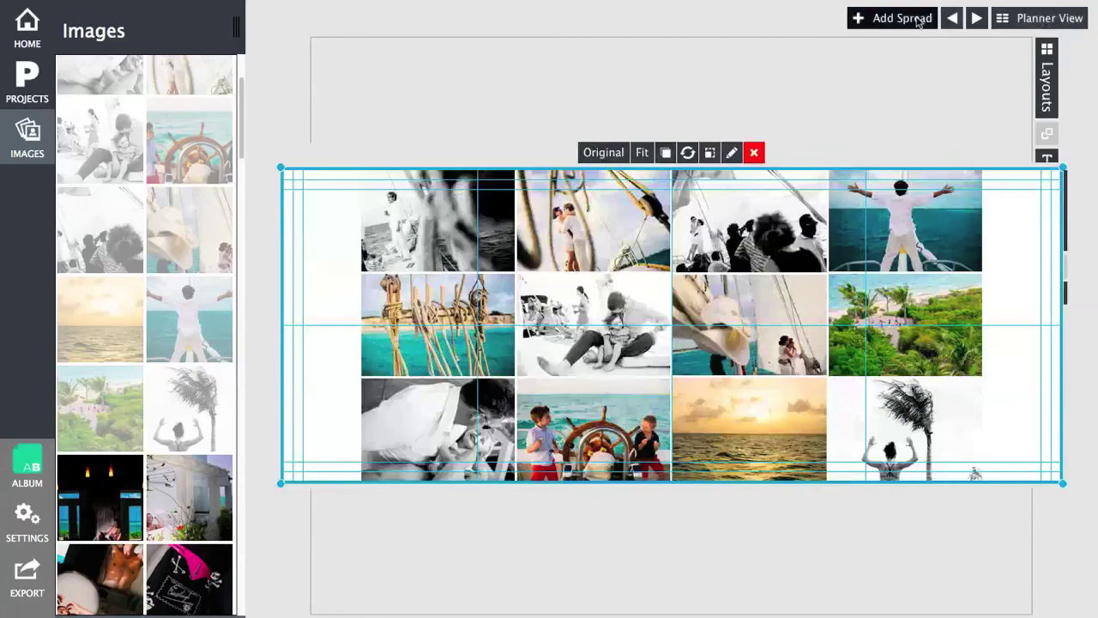
Open the empty Pages 4-5 spread and place twelve images, from the black-and-white bride photo through the large group photo, on it
click(1004, 19)
double_click(581, 346)
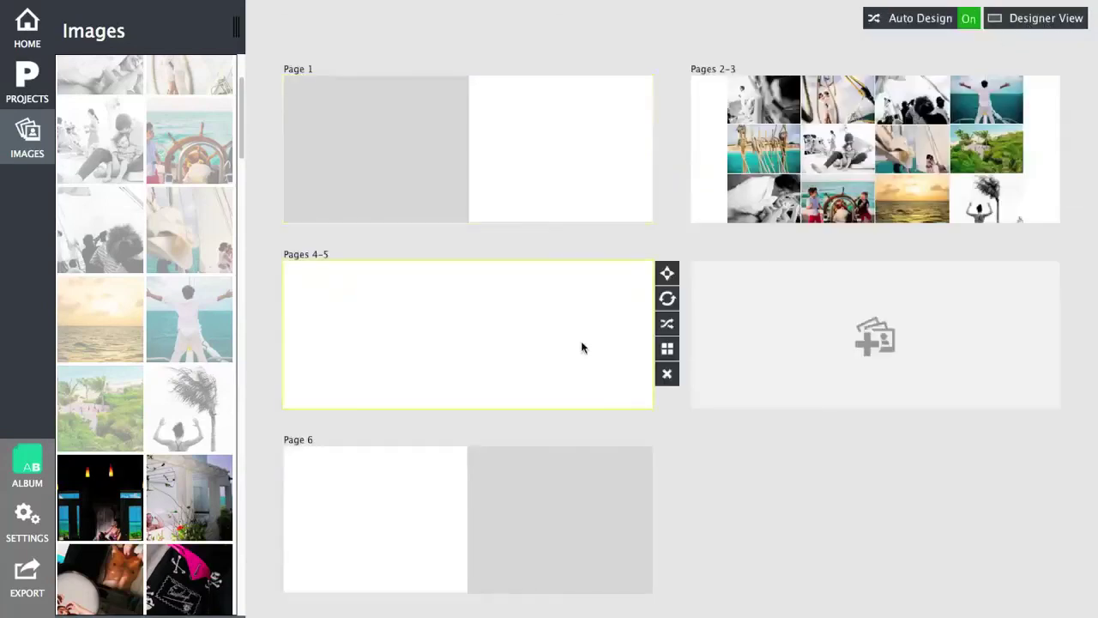
drag(241, 148, 243, 268)
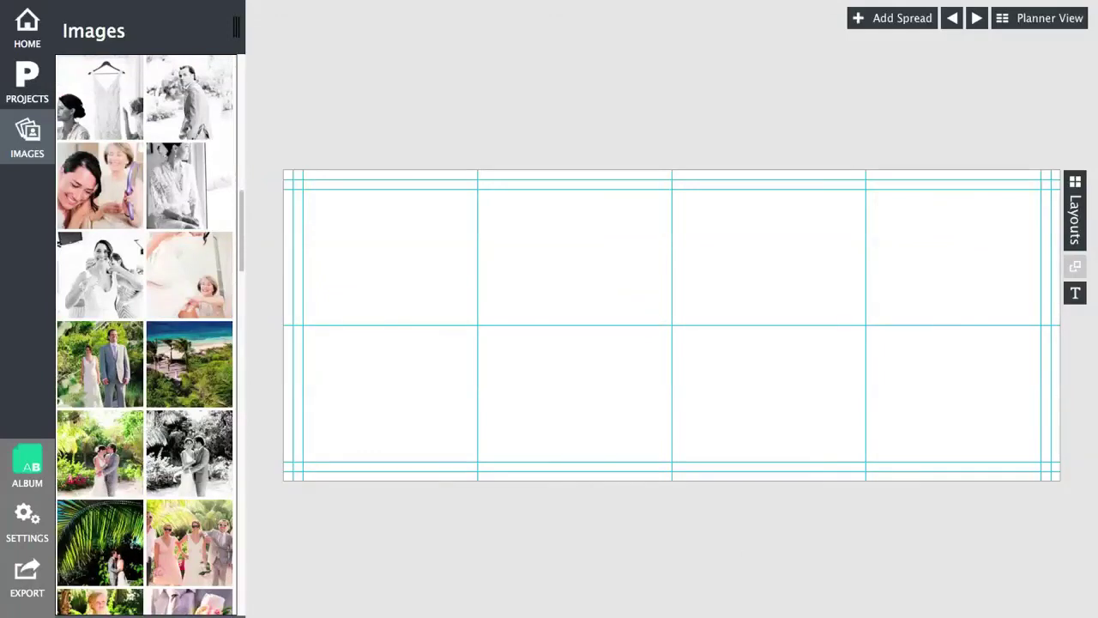
scroll(142, 246, down, 3)
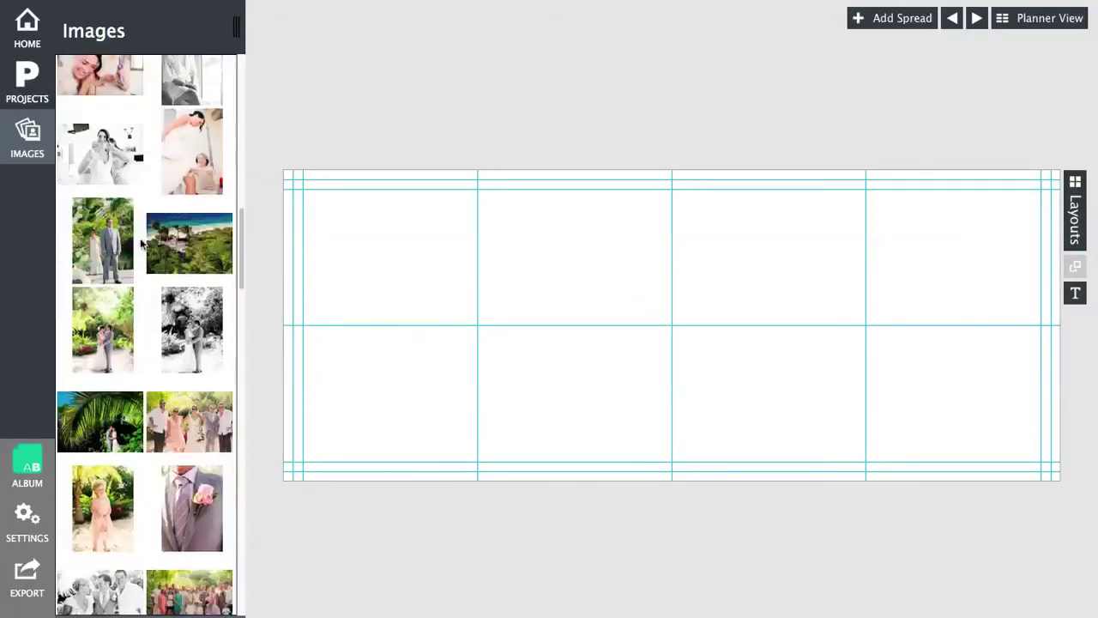
scroll(128, 412, down, 2)
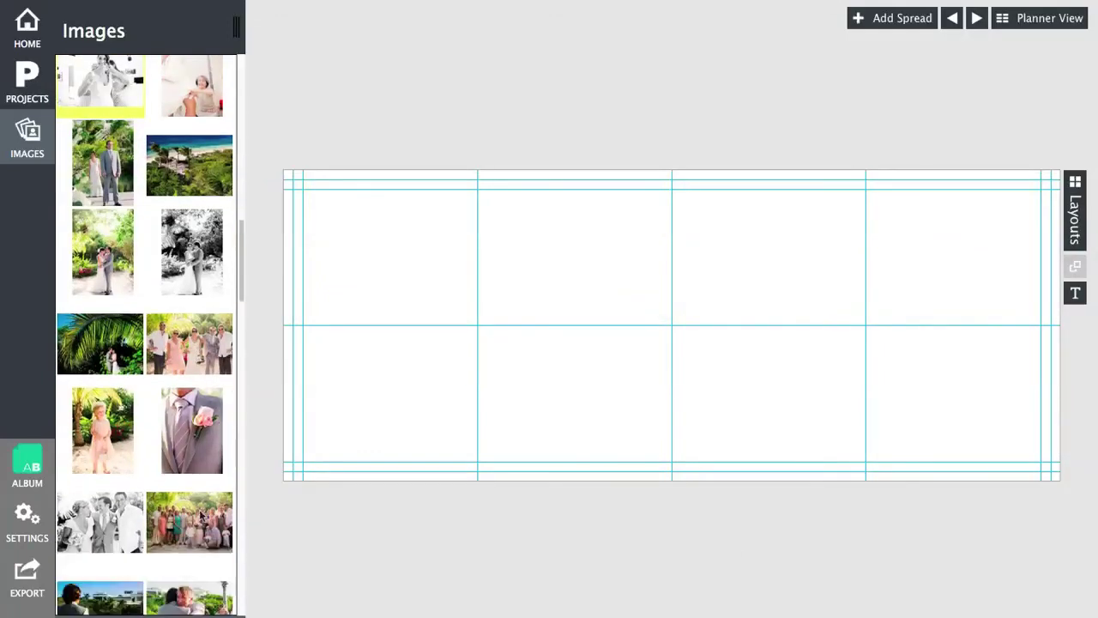
shift+click(203, 513)
drag(707, 205, 708, 258)
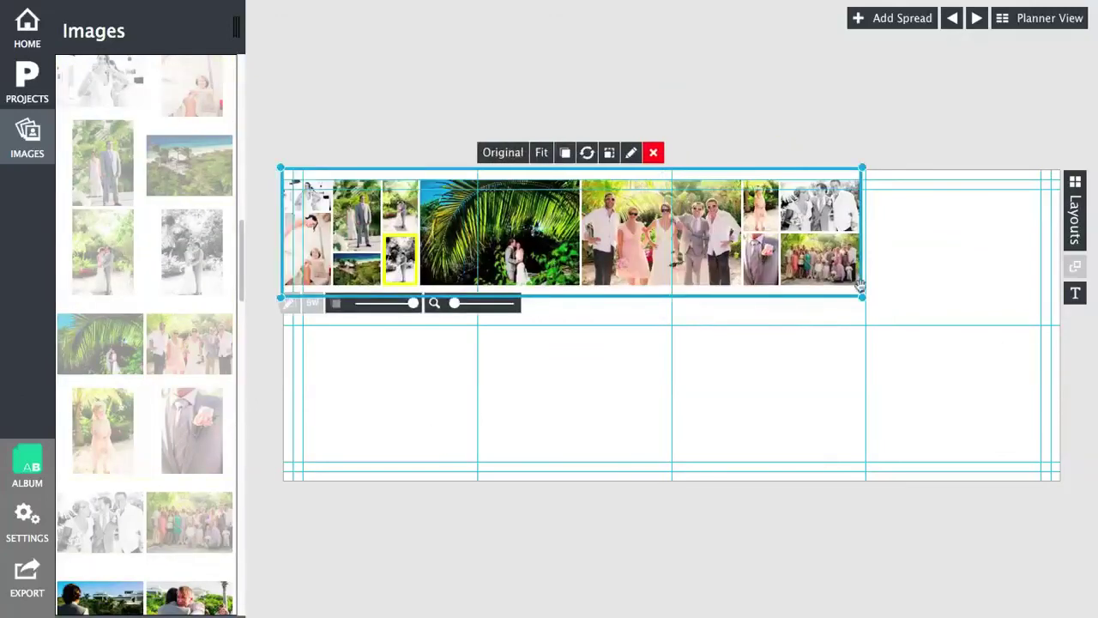
Enlarge the photo group to the full width of the spread and centre it vertically
drag(860, 296, 1062, 426)
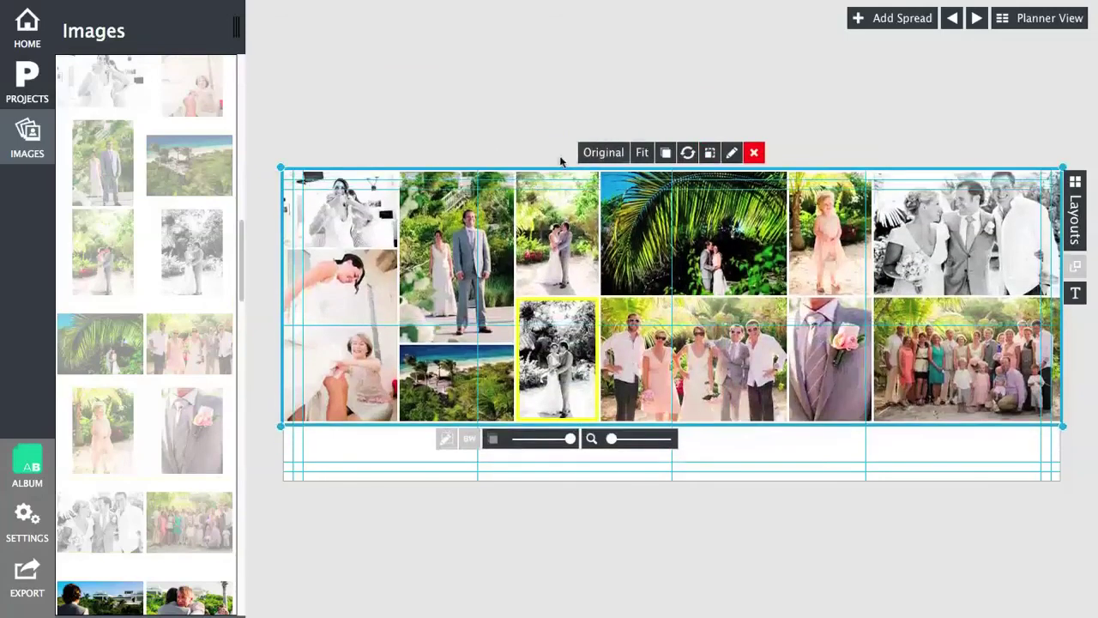
drag(553, 168, 553, 196)
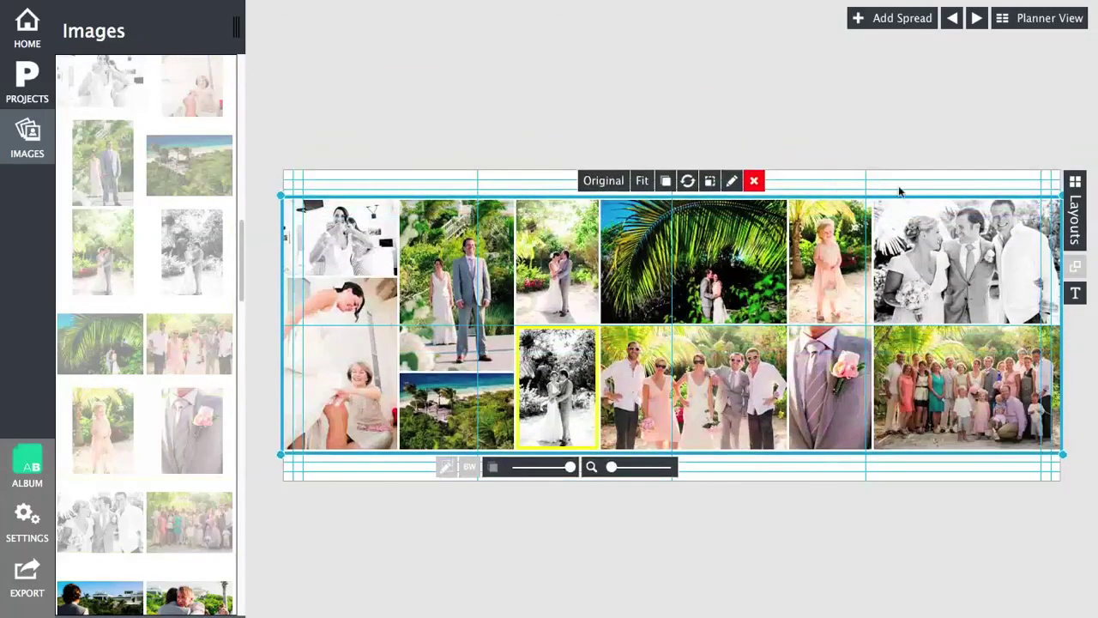
Swap the colour couple portrait with the palm-frond photo, and the little girl's photo with the black-and-white trio
click(559, 239)
drag(560, 239, 711, 246)
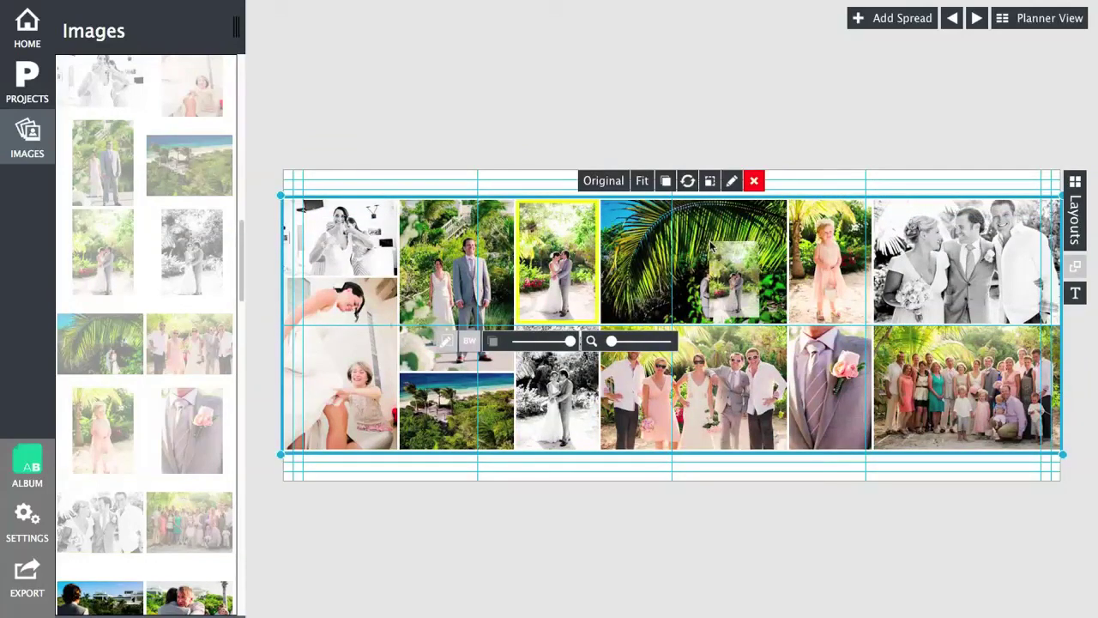
drag(710, 246, 710, 246)
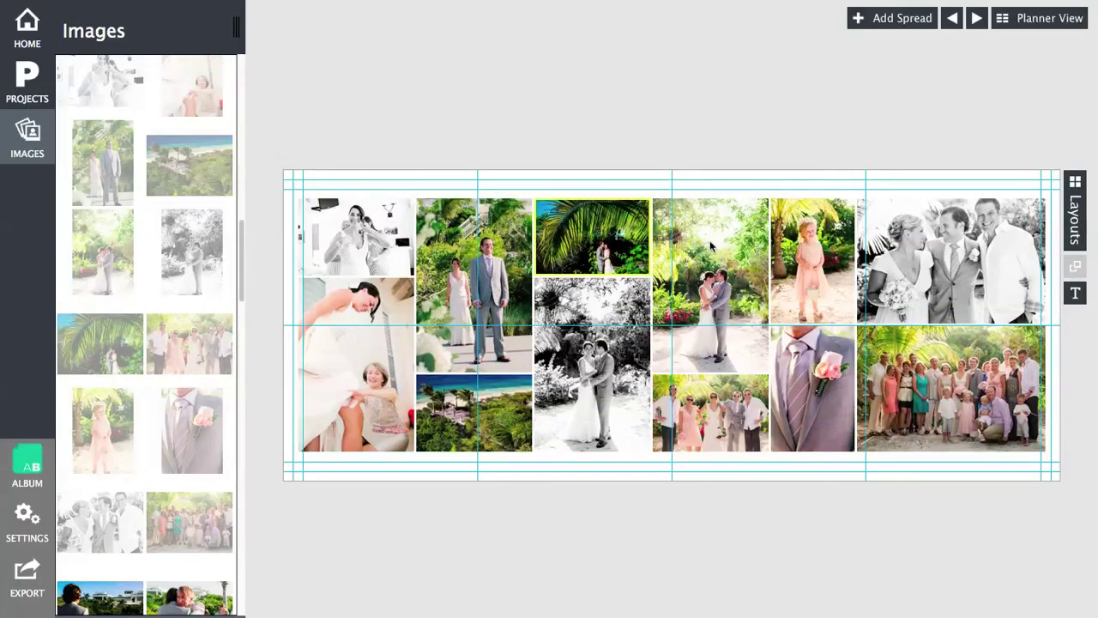
drag(808, 270, 939, 226)
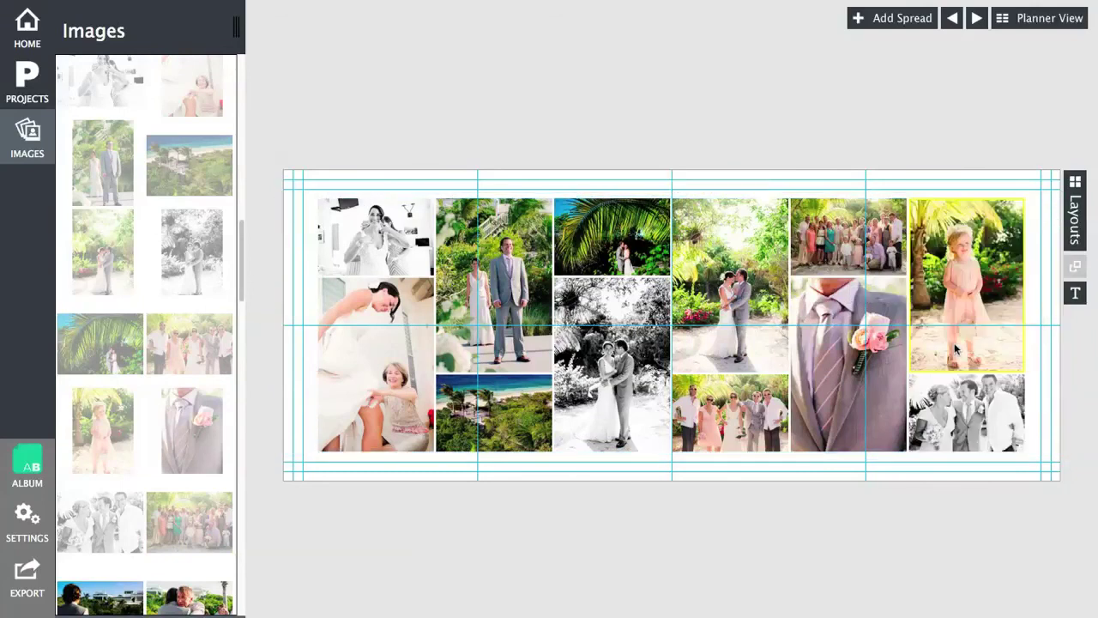
Apply the layout with the five-person group photo filling the left page and the remaining photos grouped on the right page
click(1032, 388)
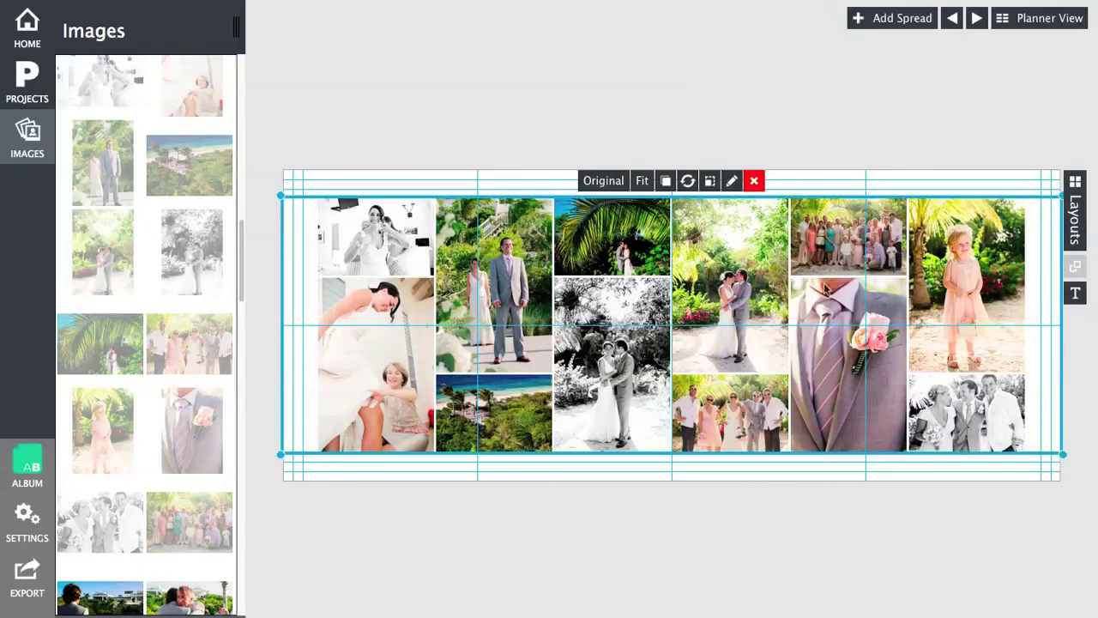
click(1074, 219)
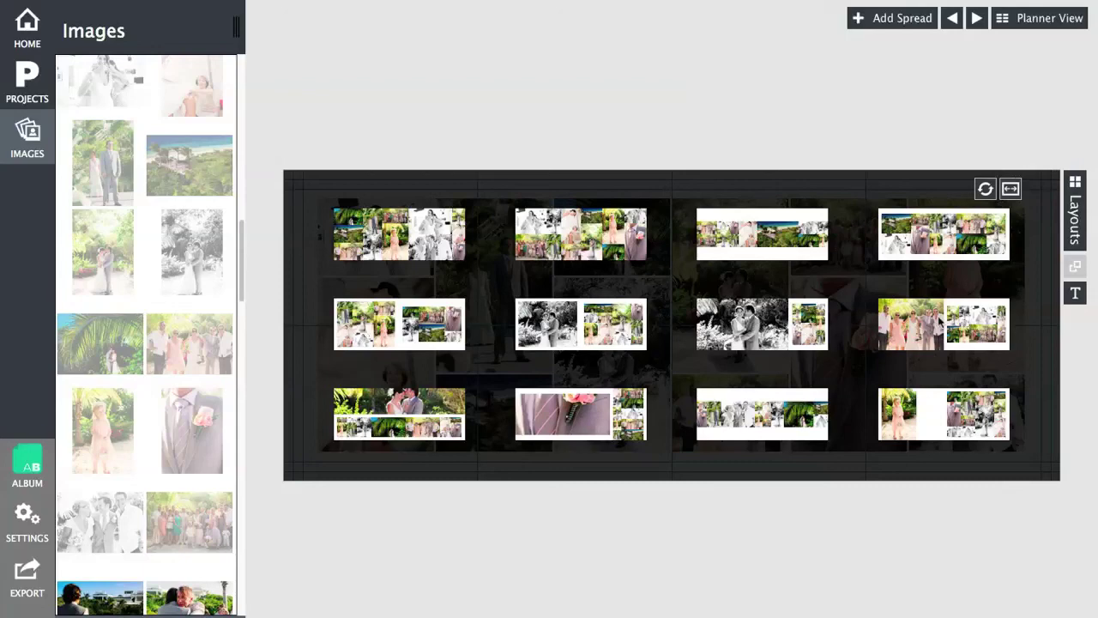
click(940, 320)
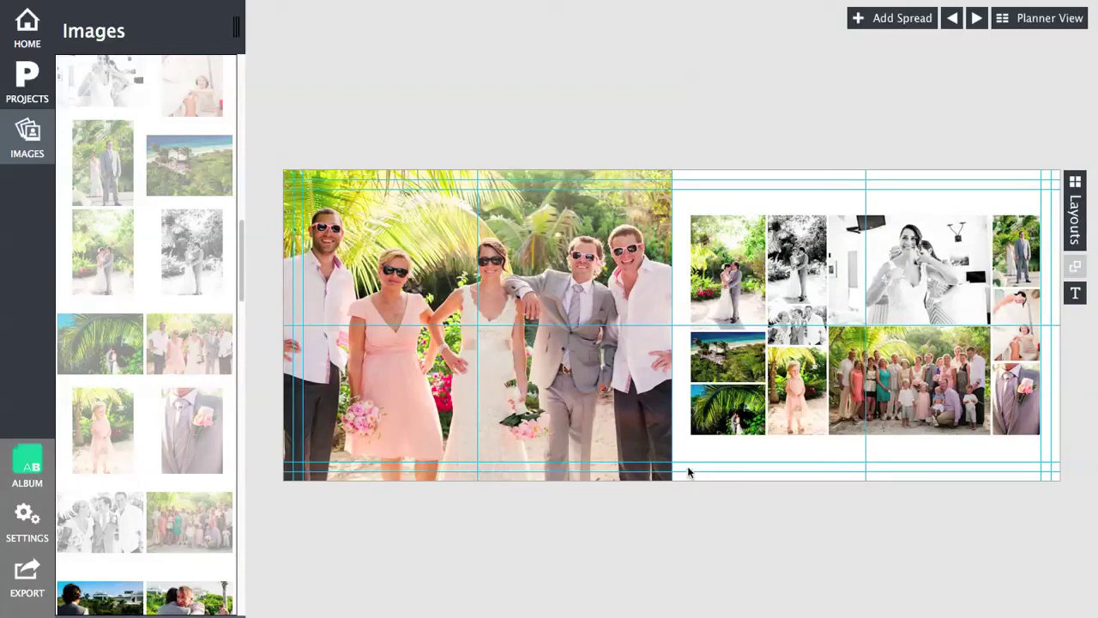
Add the hugging-guests photo and the aerial beach photo from the library to the right page's photo group
click(795, 335)
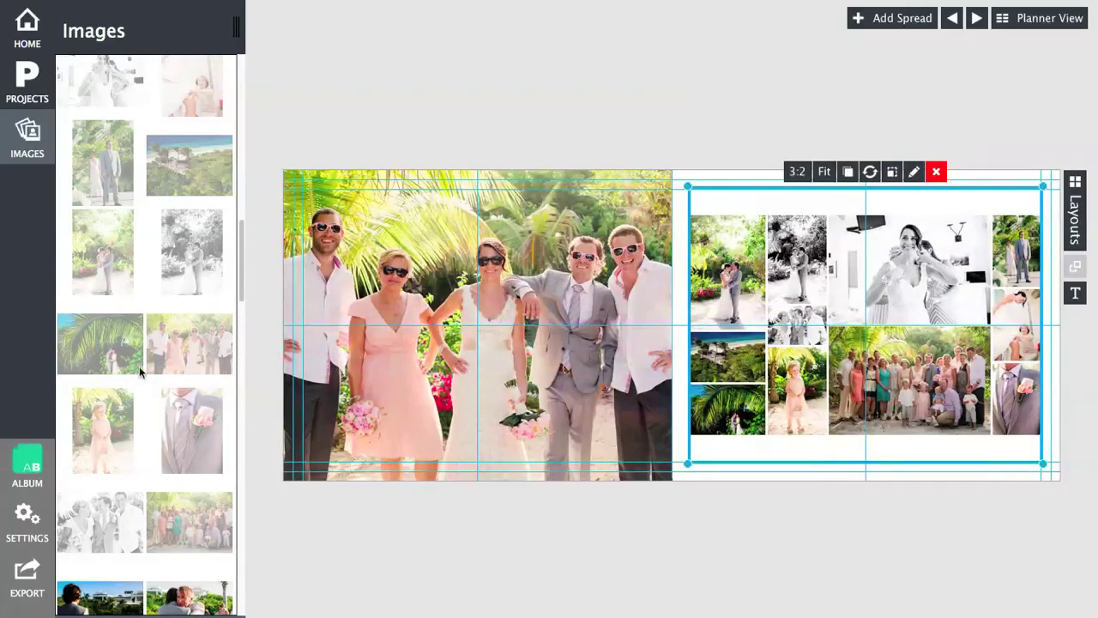
scroll(156, 384, down, 1)
scroll(156, 384, down, 5)
double_click(176, 344)
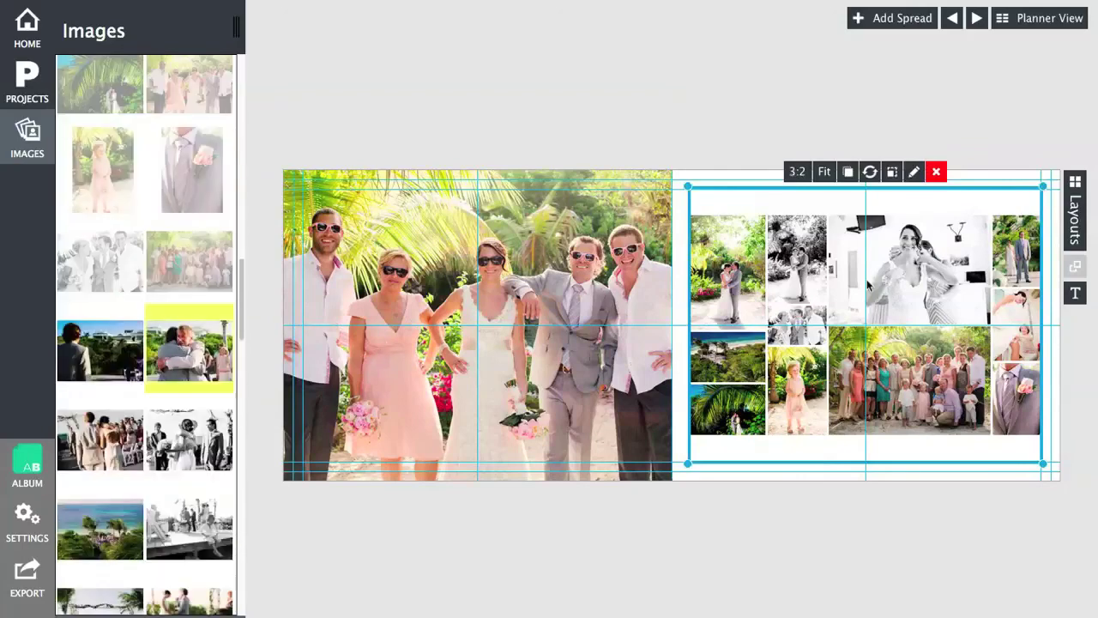
double_click(125, 525)
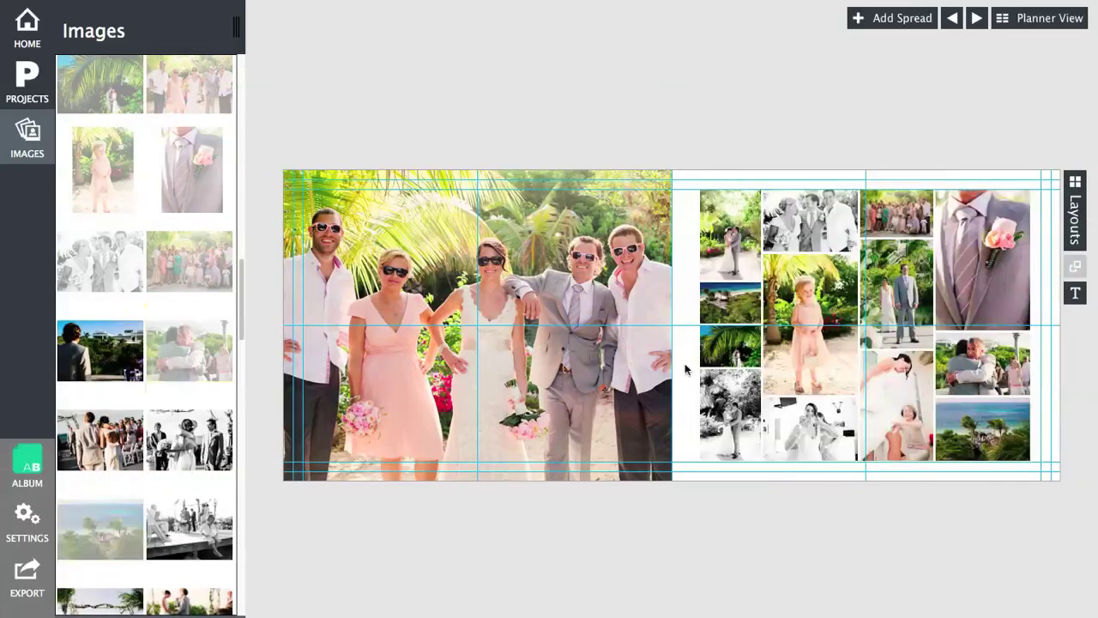
Swap the little girl's photo and the two couple portraits within the right-page group, putting the black-and-white portrait in the centre
click(847, 329)
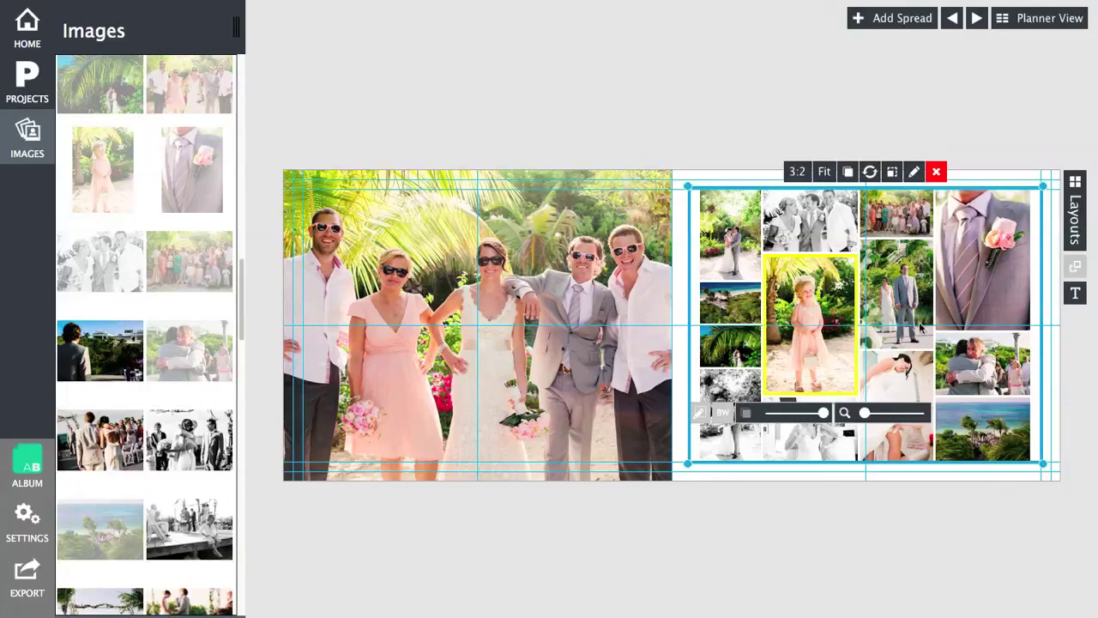
drag(760, 308, 729, 253)
drag(798, 324, 811, 382)
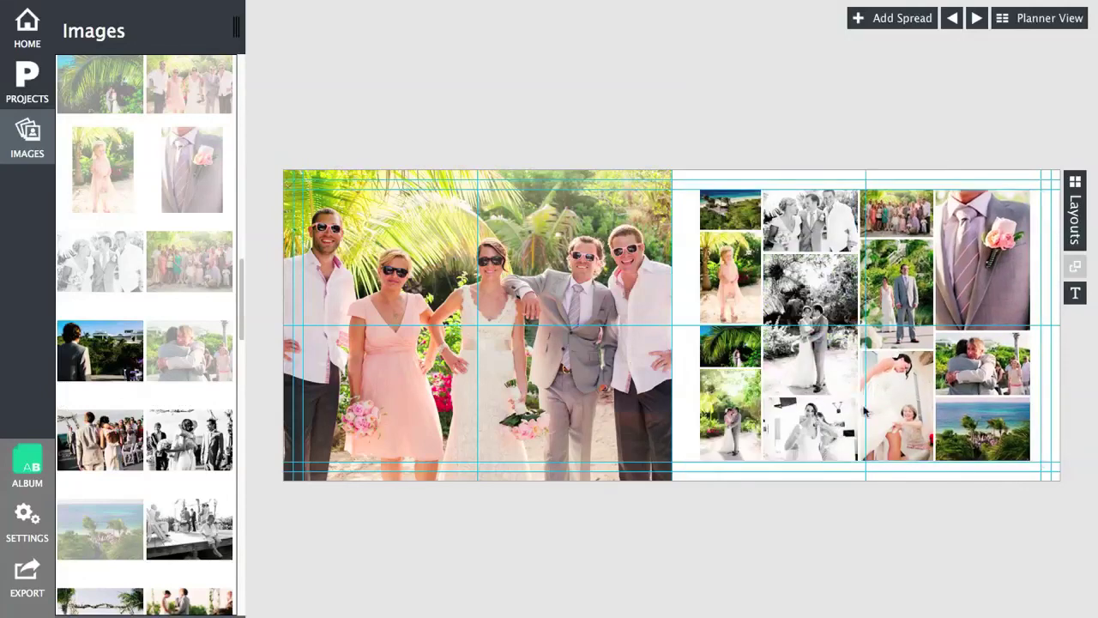
Shuffle the right page's photo group repeatedly through alternative arrangements
click(909, 381)
click(870, 172)
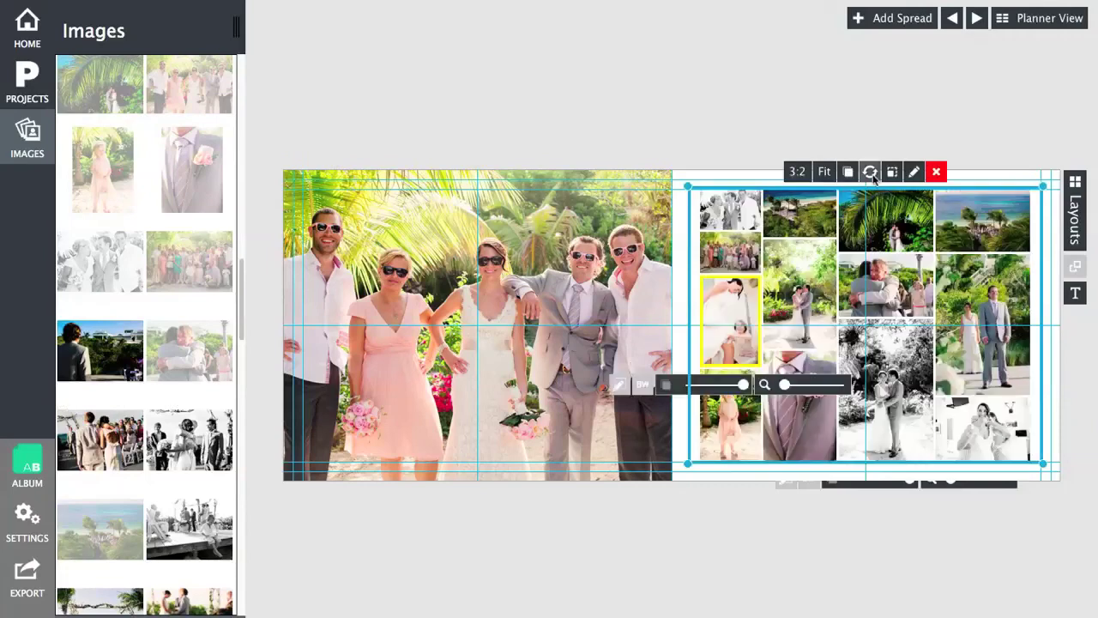
click(871, 172)
click(870, 173)
click(871, 173)
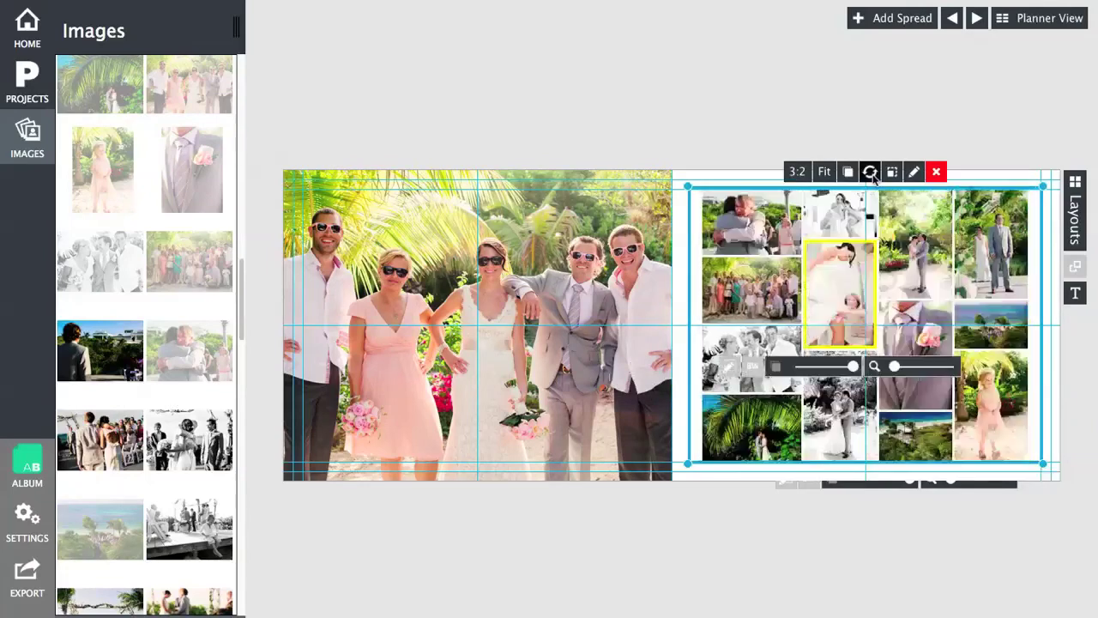
click(871, 173)
click(871, 172)
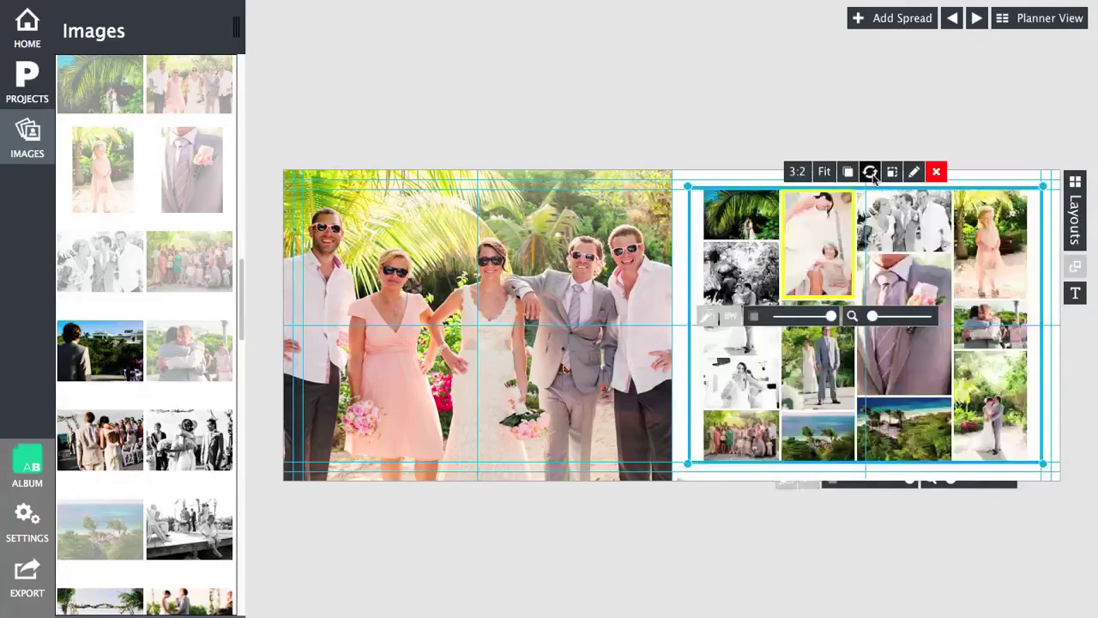
click(871, 173)
click(871, 173)
click(871, 172)
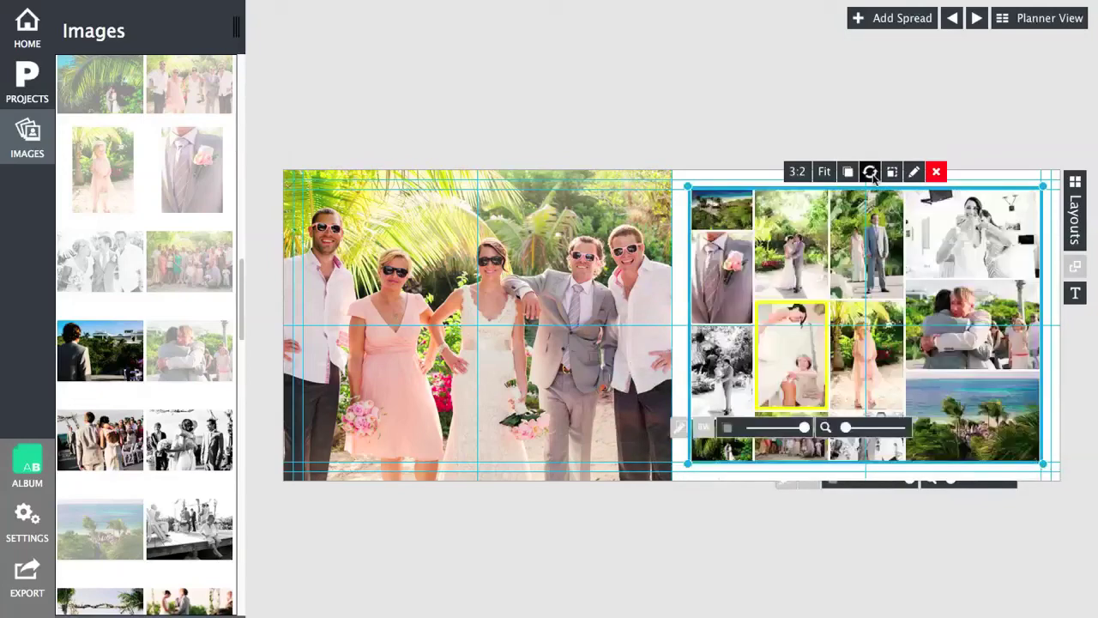
click(870, 172)
click(871, 173)
click(871, 173)
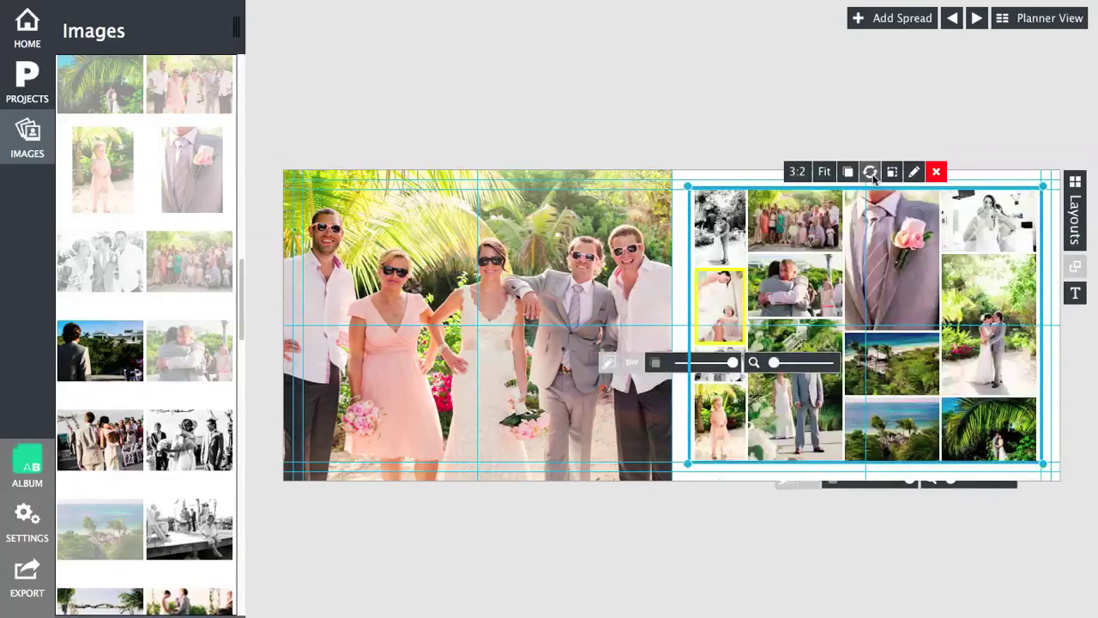
Reopen the Pages 4-5 spread from the album overview and add the ceremony photo of guests seen from behind to the right-page group
click(1026, 20)
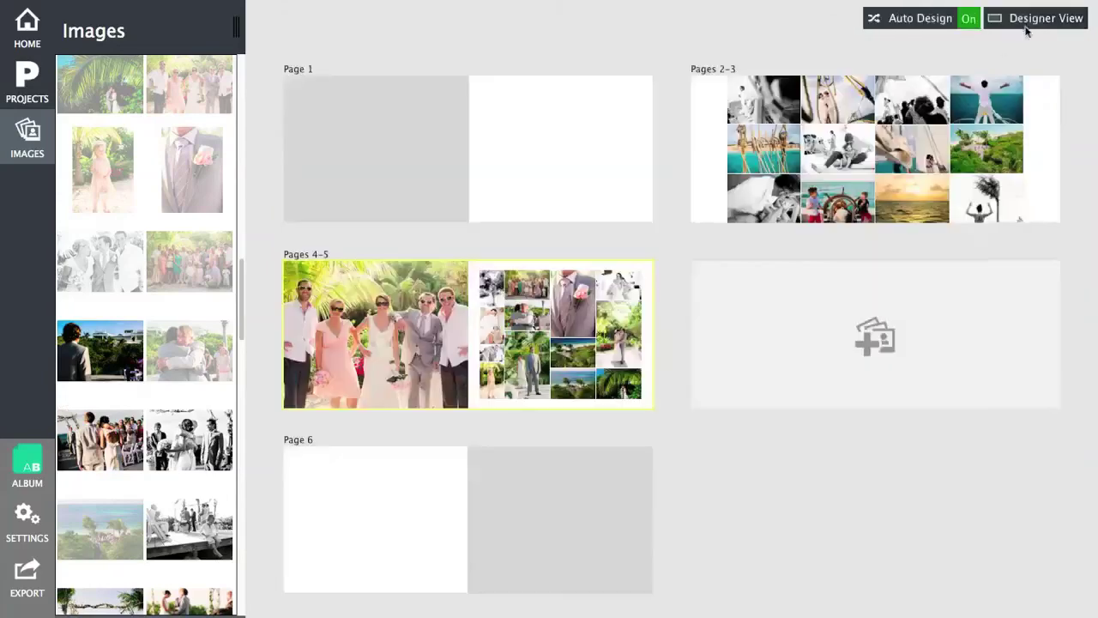
click(592, 314)
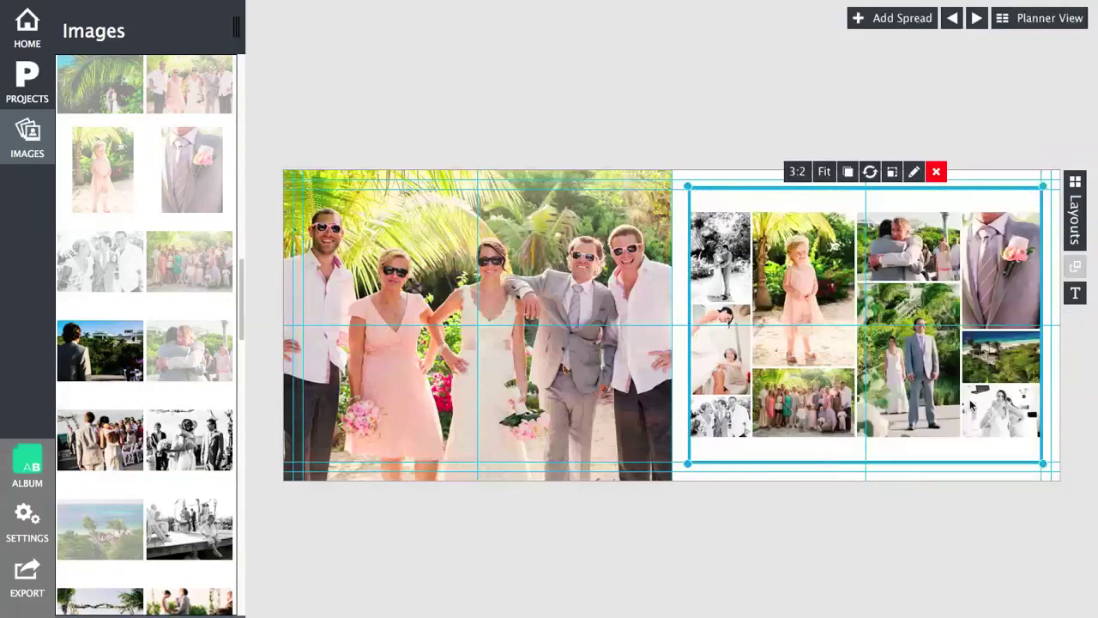
drag(97, 442, 761, 310)
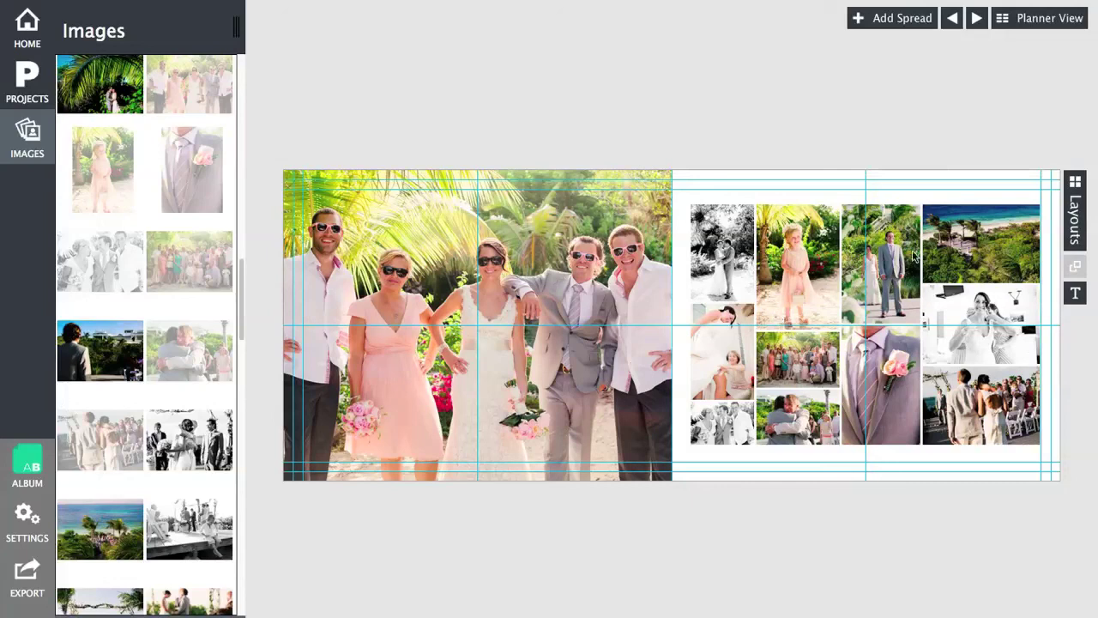
Resize the right page's photo group into a shorter, wider band across the middle of the page
click(966, 371)
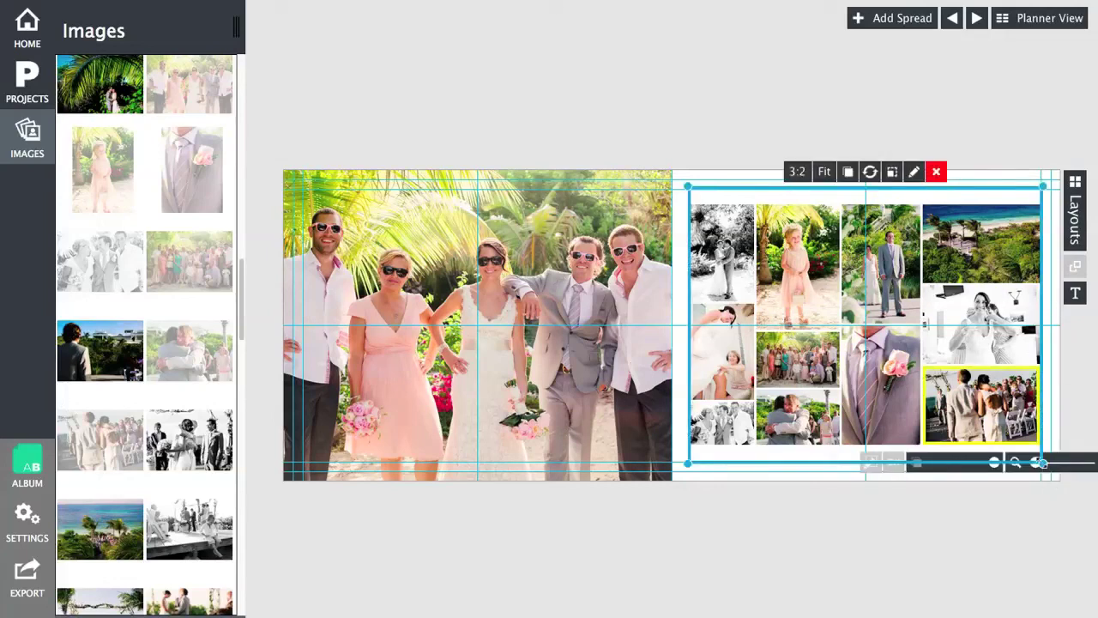
drag(1043, 462, 1052, 401)
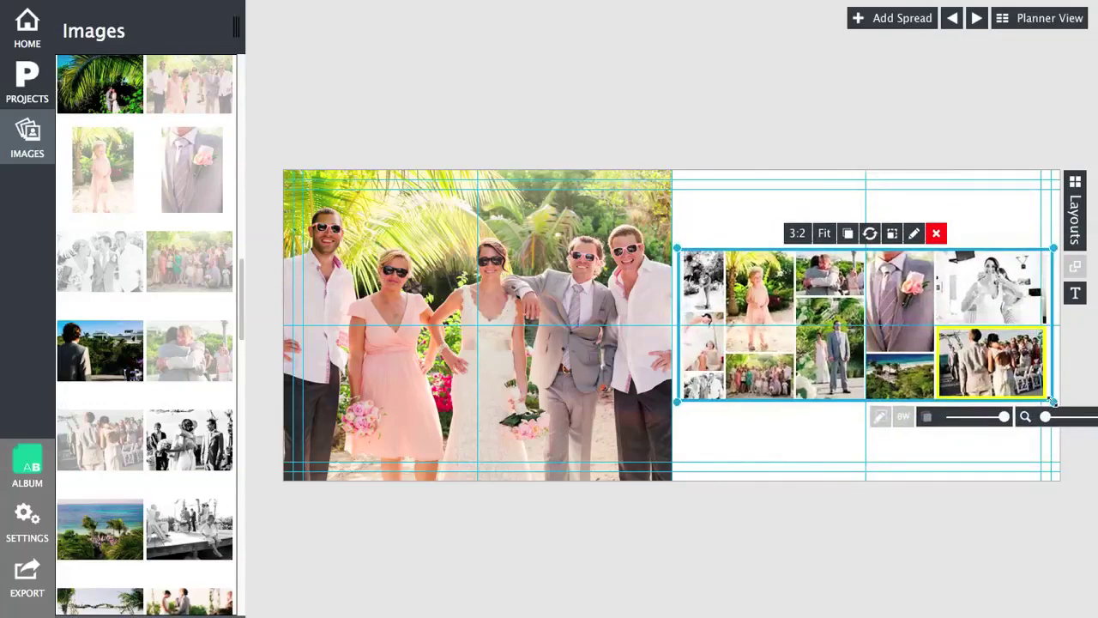
click(874, 445)
click(917, 377)
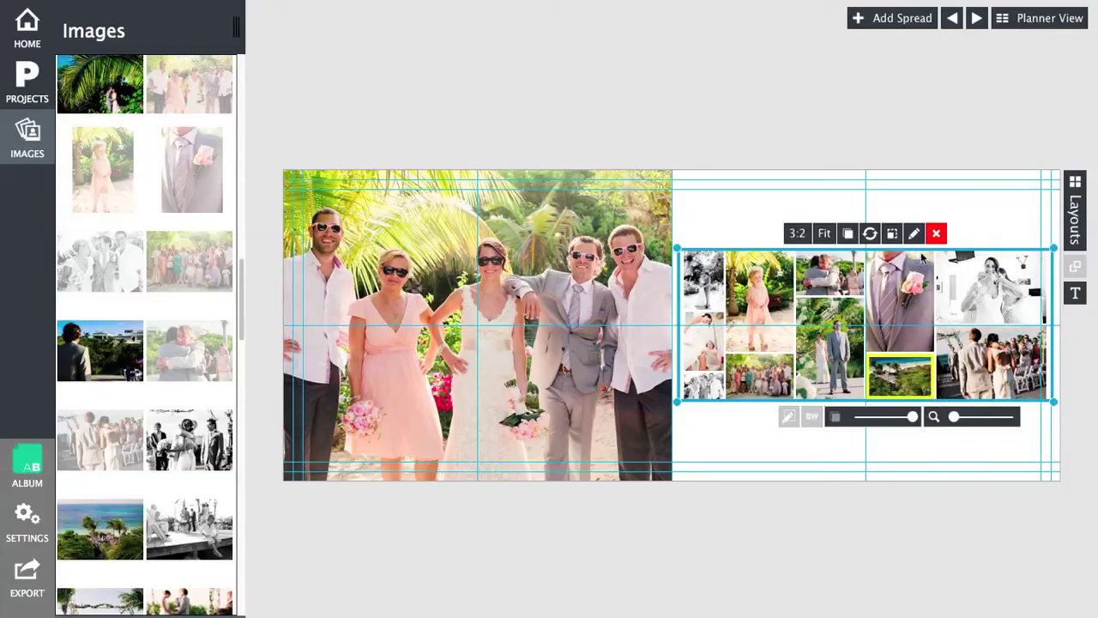
click(892, 235)
click(883, 261)
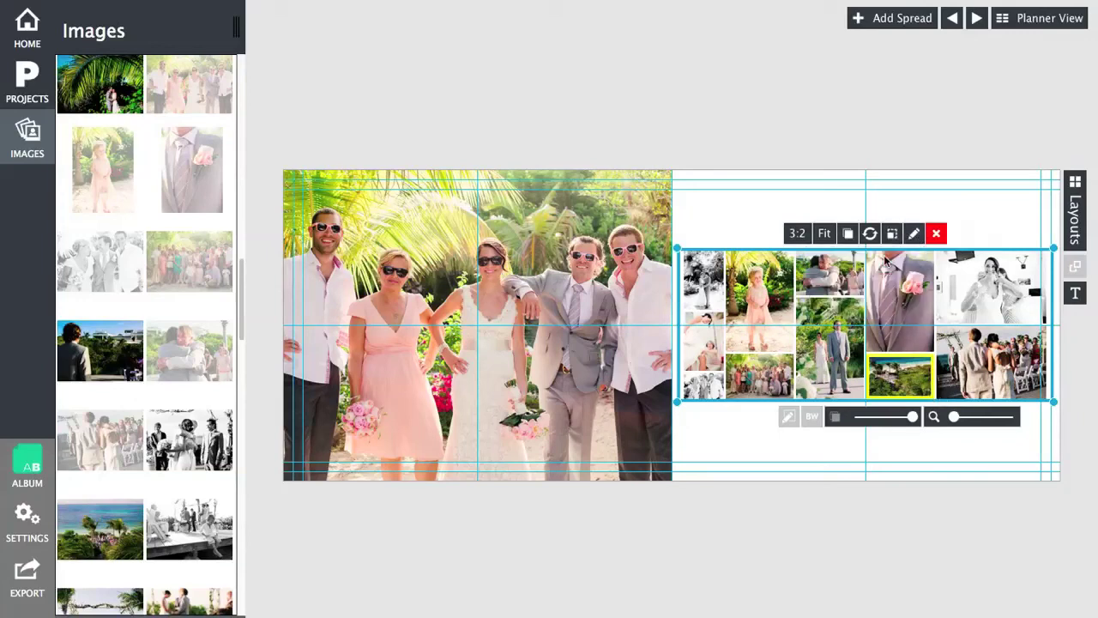
click(995, 197)
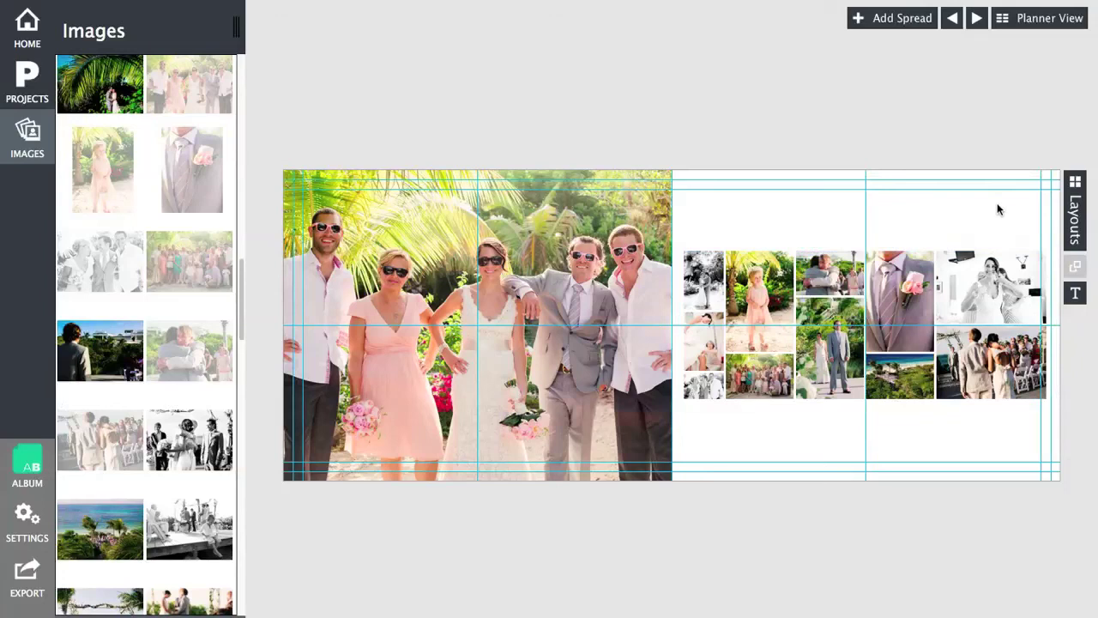
Resize the right page's photo group into a tall, narrow column near the page's outer edge, within the guides
click(782, 393)
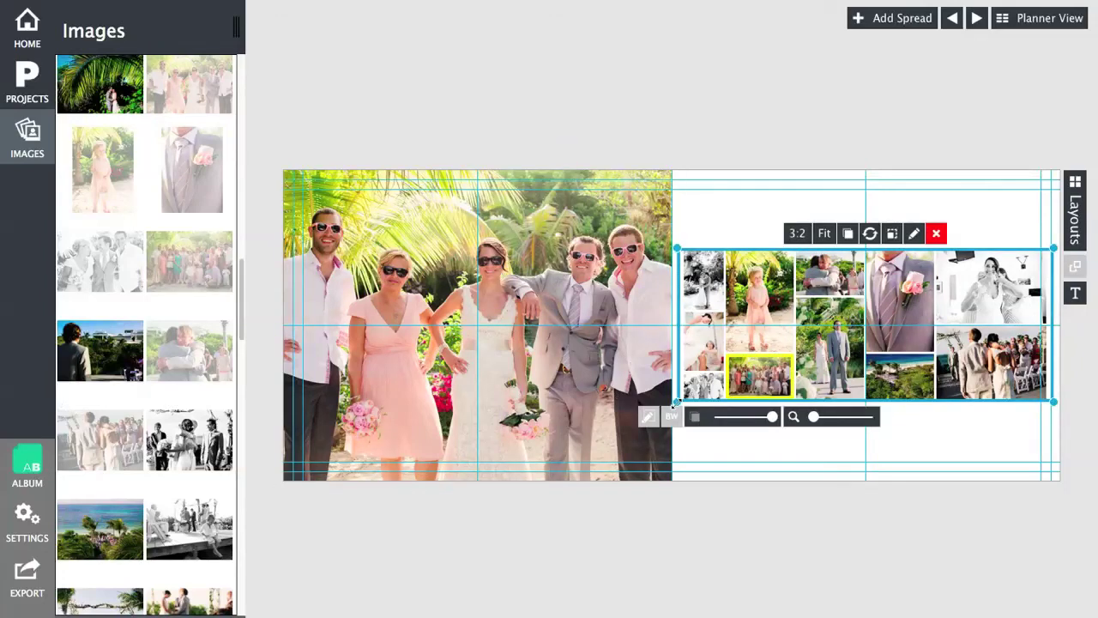
drag(677, 402, 874, 464)
drag(875, 249, 863, 186)
drag(1050, 349, 1038, 349)
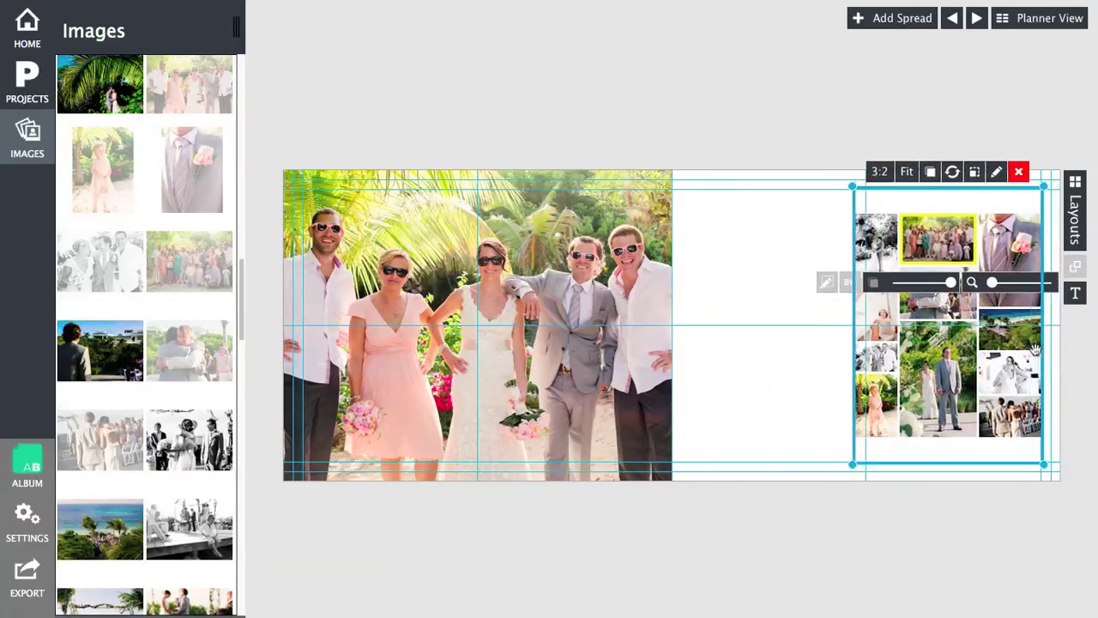
Widen the bridal party photo past the spread's centre toward the photo column, and nudge the column slightly inward
click(637, 384)
drag(676, 483, 836, 498)
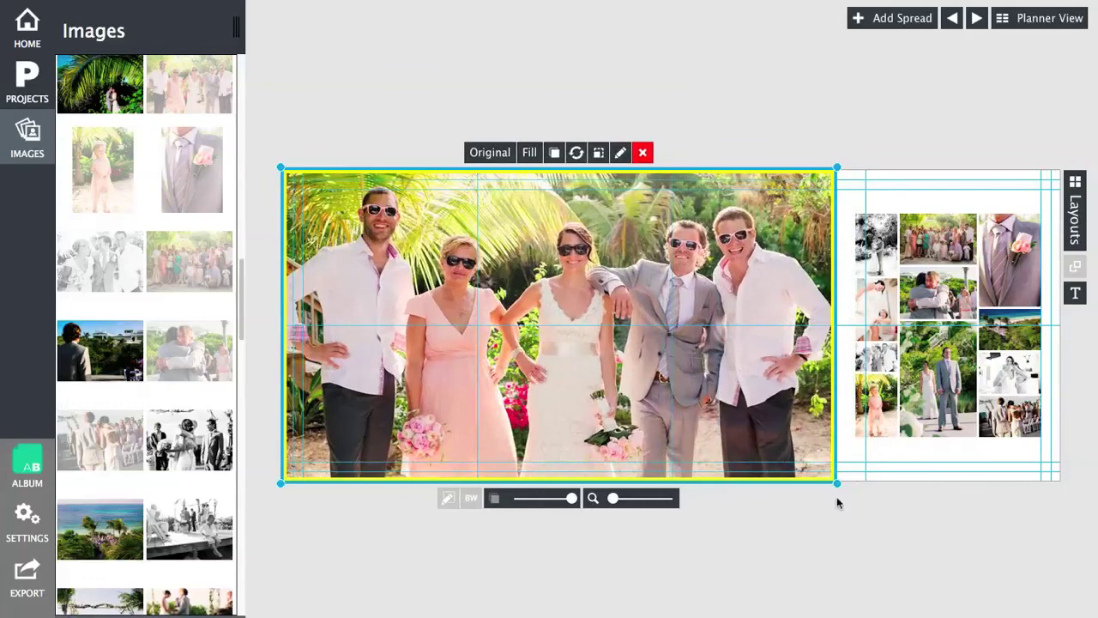
click(906, 461)
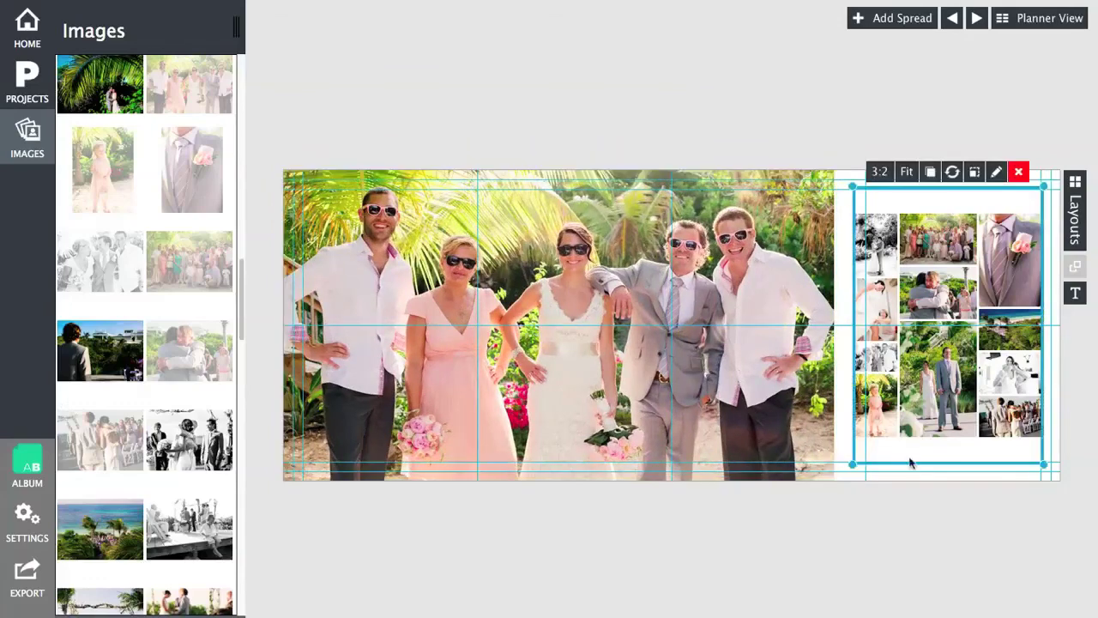
click(1027, 135)
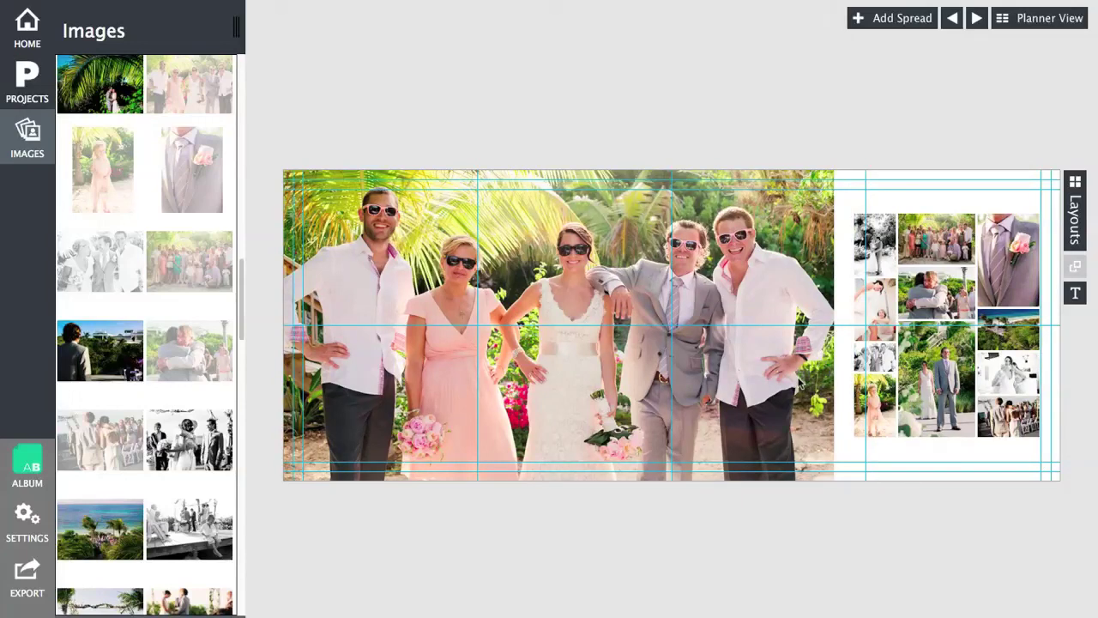
Review the album's default page options, including units, page buffer and image spacing, and close them without changing anything
click(968, 393)
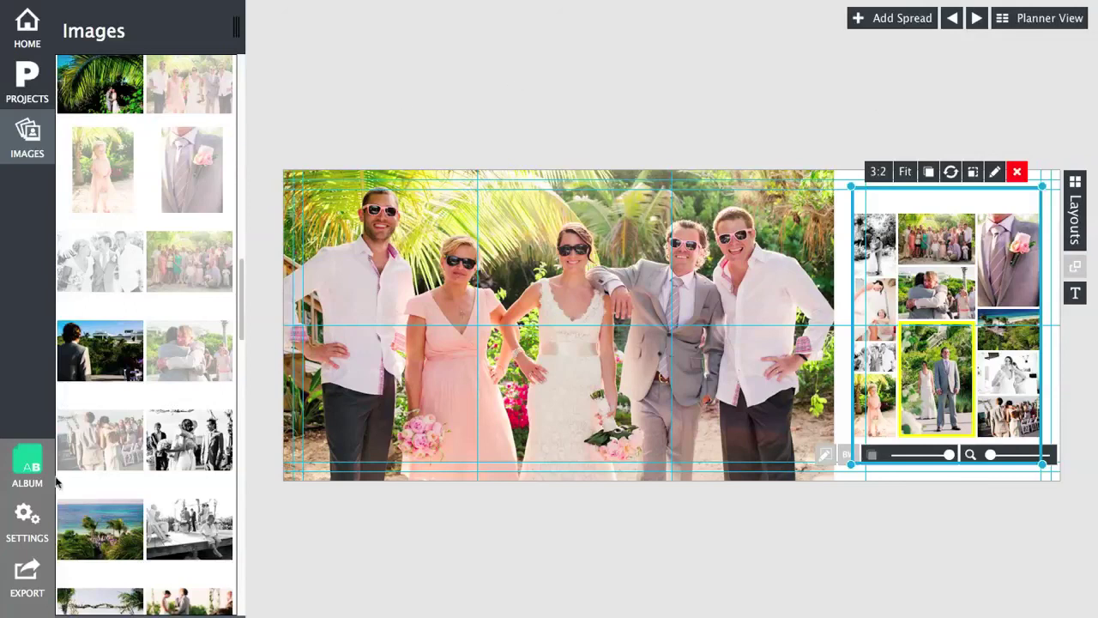
click(30, 513)
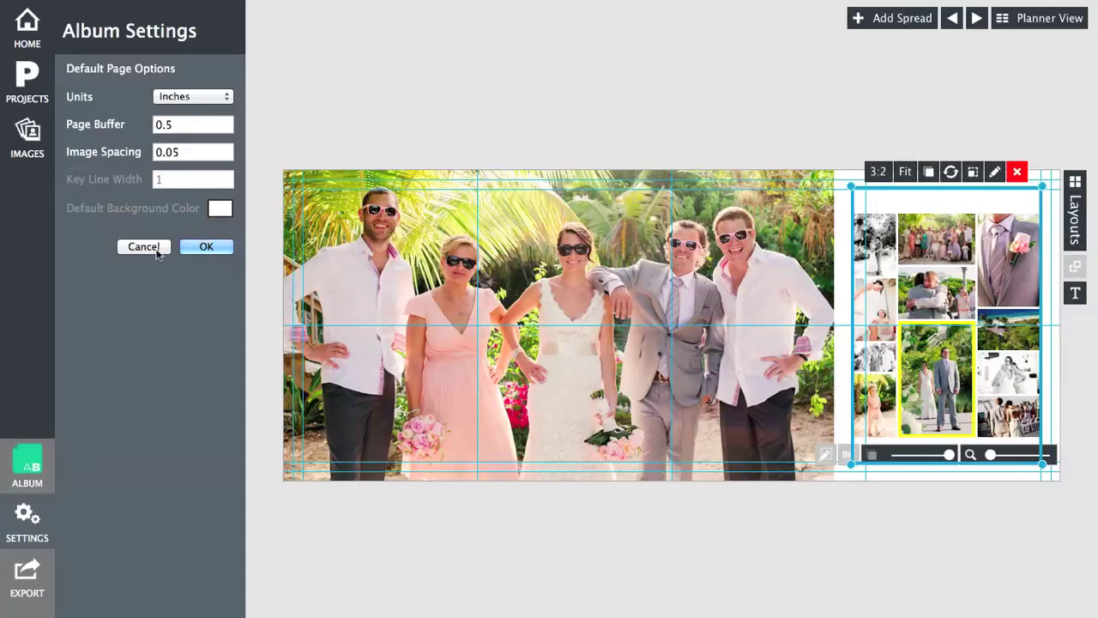
click(189, 249)
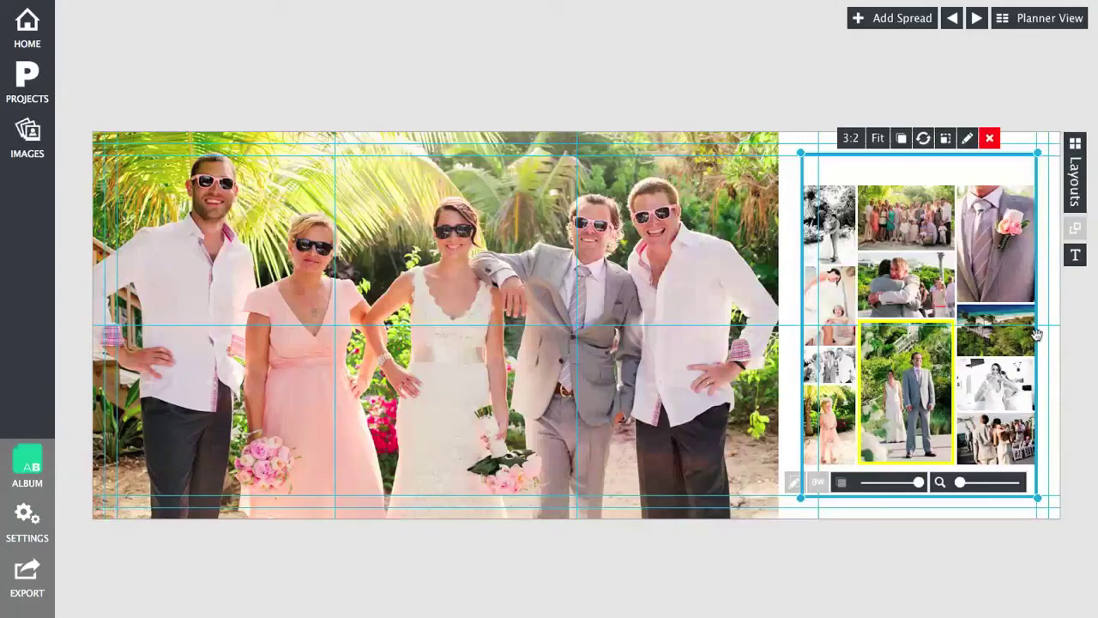
Browse the alternative layouts offered for the Pages 4-5 spread and close them without applying one
click(1073, 182)
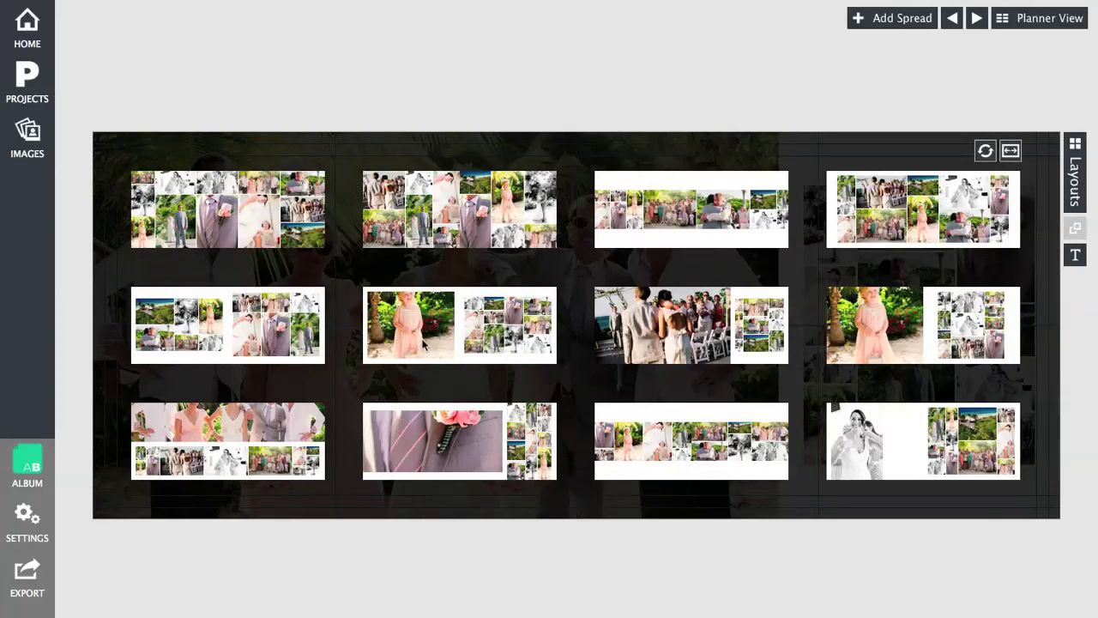
click(1074, 173)
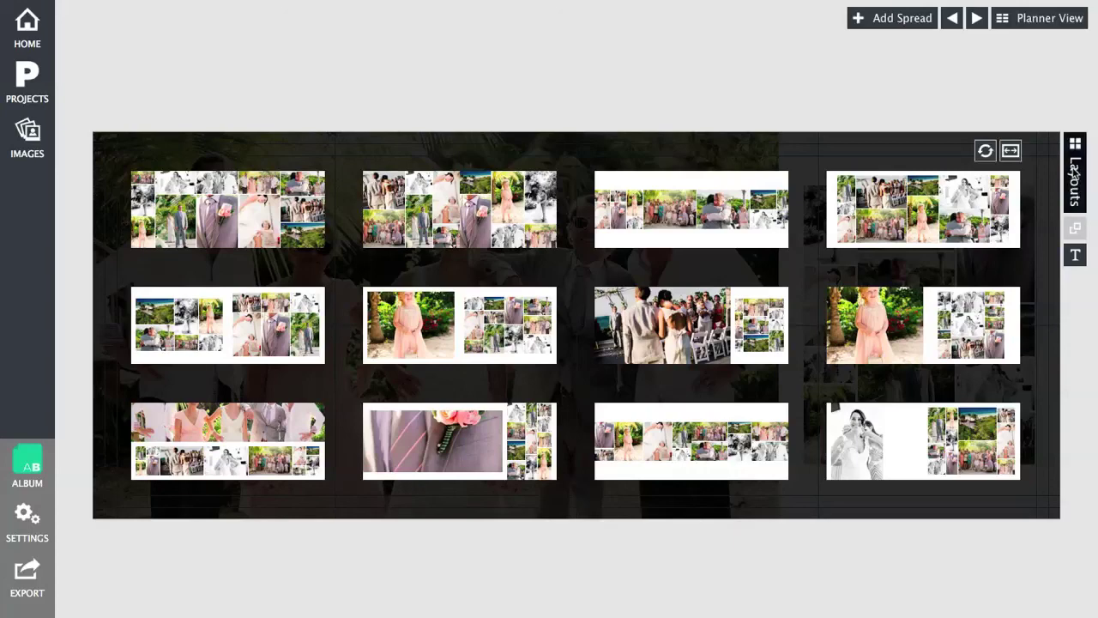
click(1075, 172)
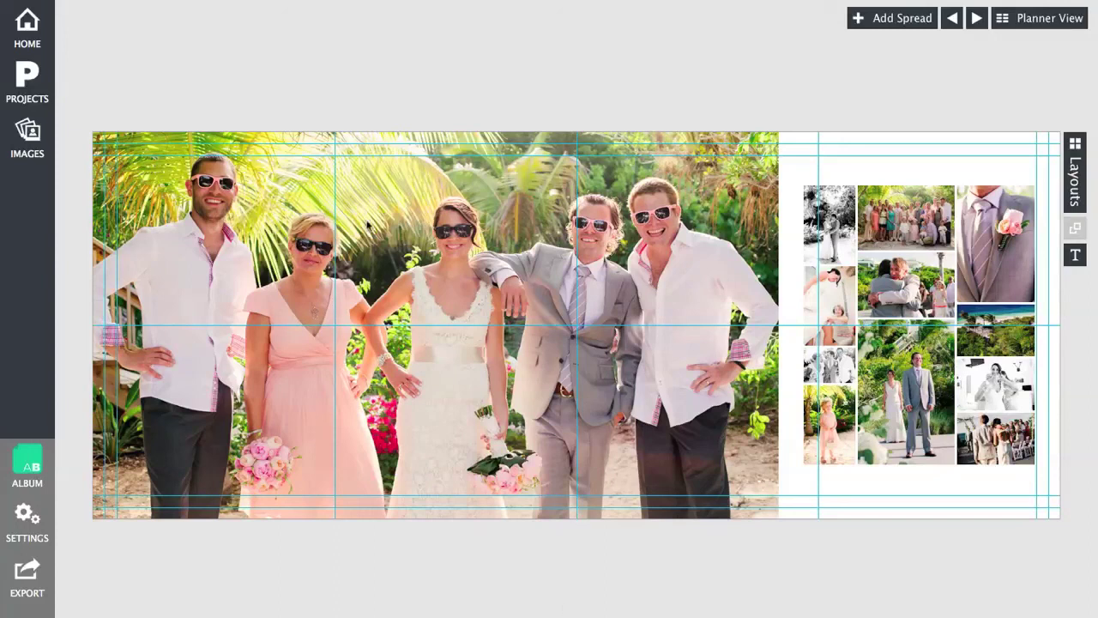
Delete both photo-filled spreads from the album overview, leaving only the blank first and last pages
click(1022, 23)
mouse_move(908, 141)
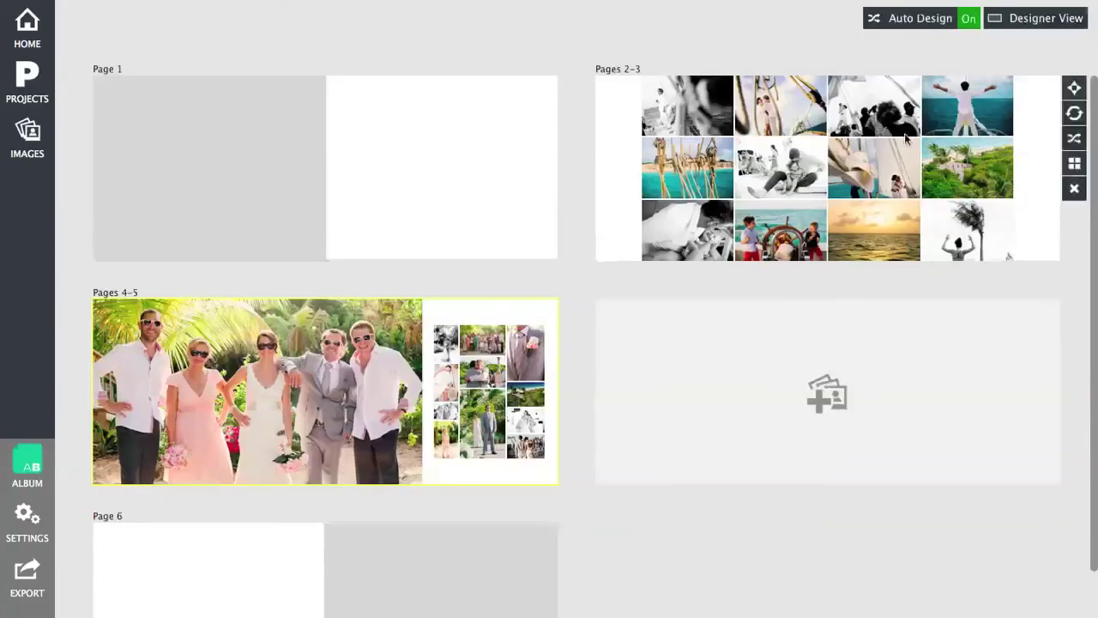
click(1075, 189)
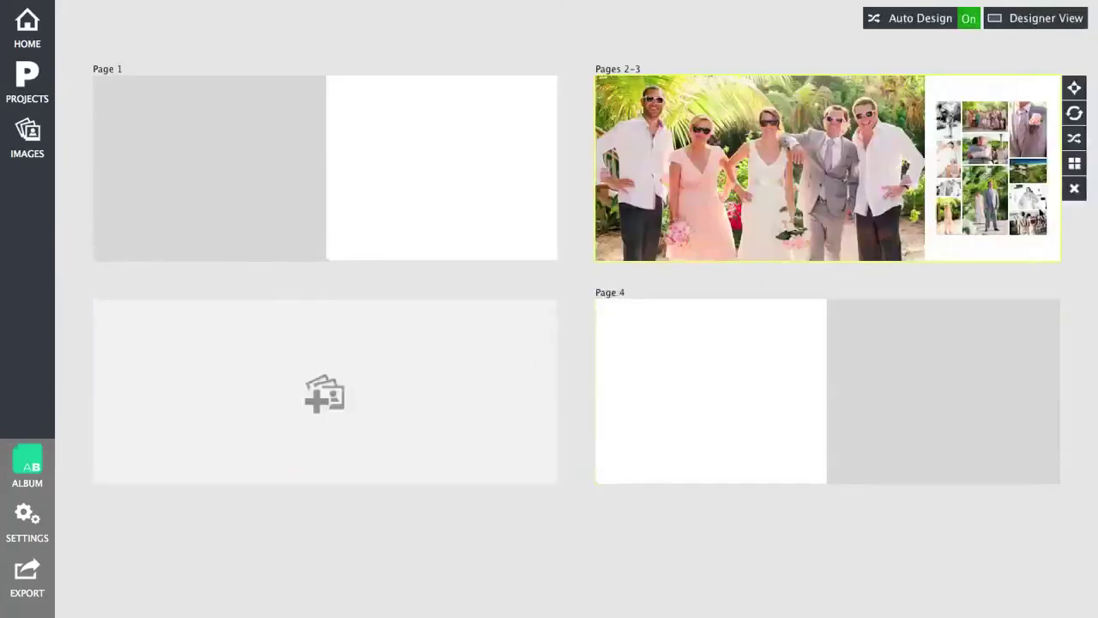
click(1075, 188)
mouse_move(564, 318)
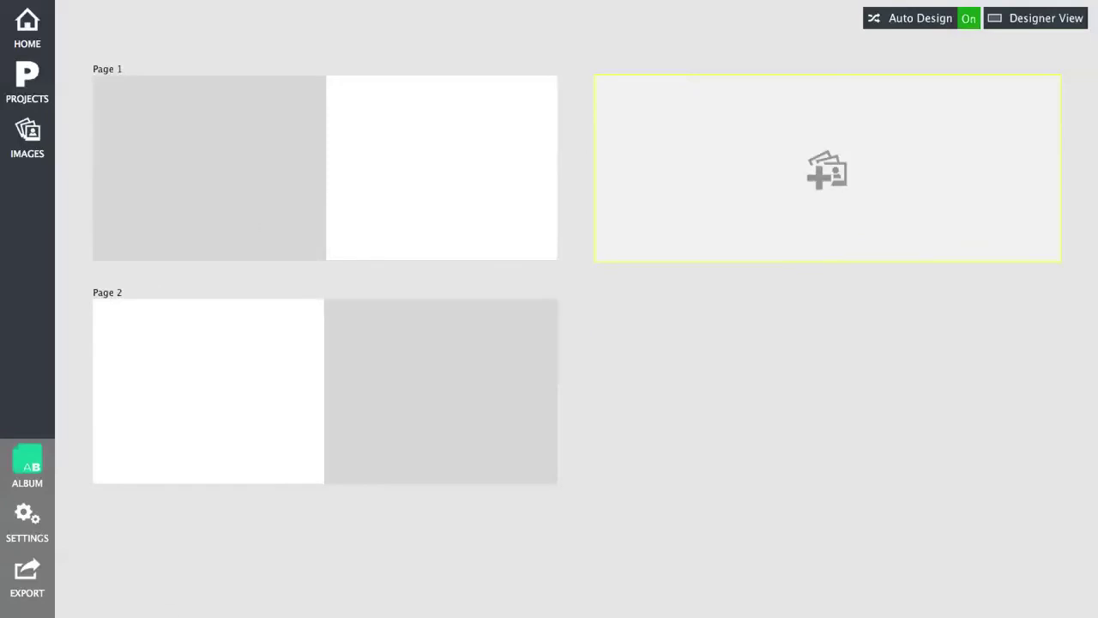
Compare the contents of the Stark Photography and test projects, ending on Stark Photography
click(35, 110)
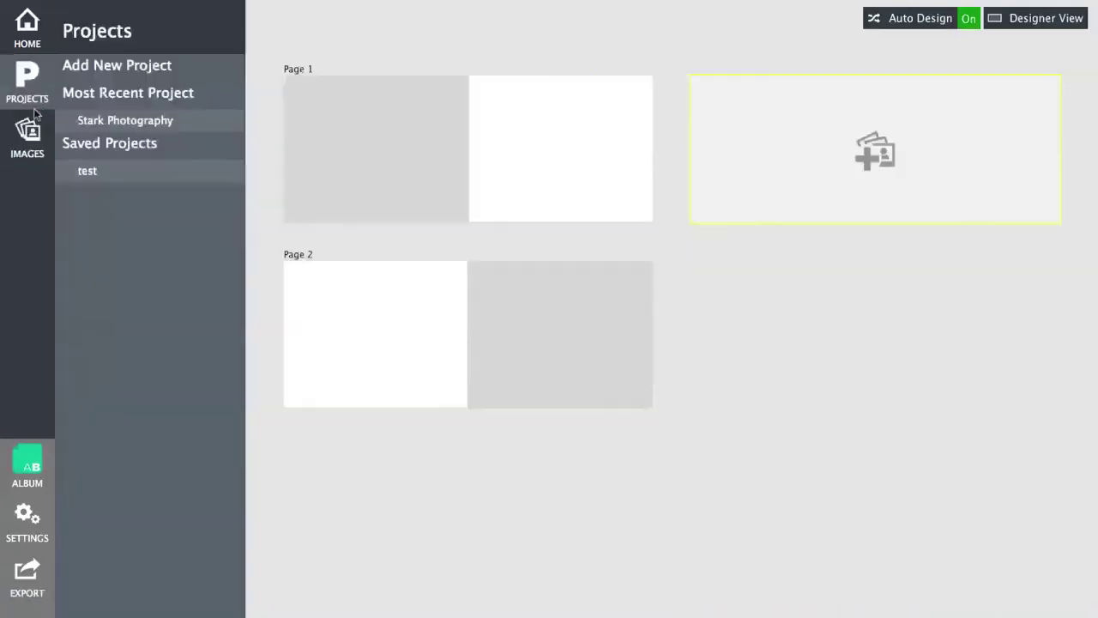
click(120, 122)
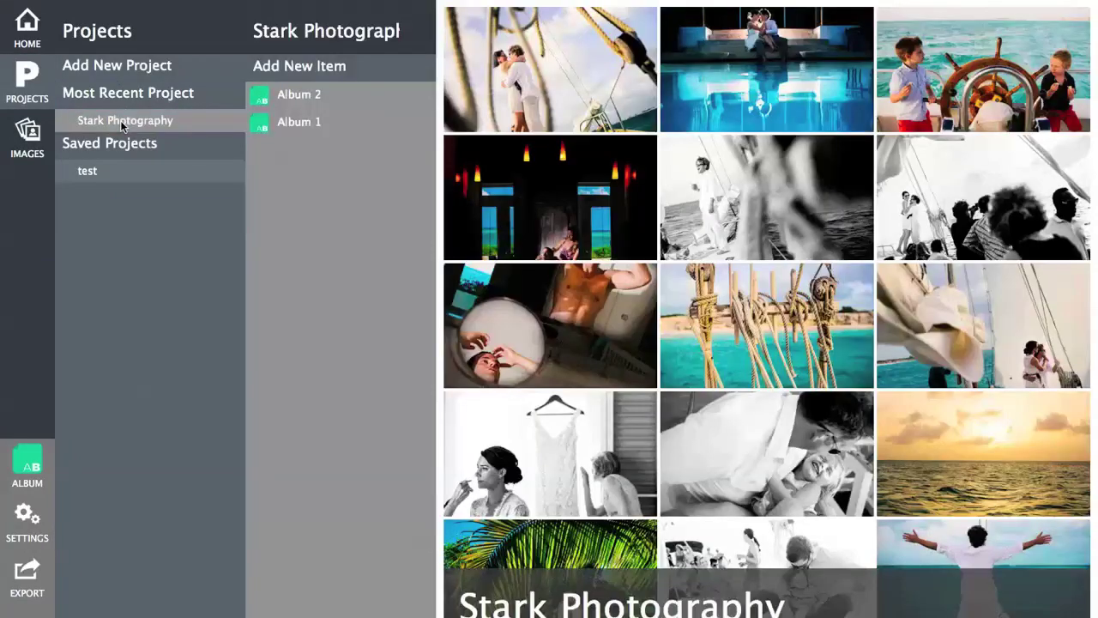
click(112, 171)
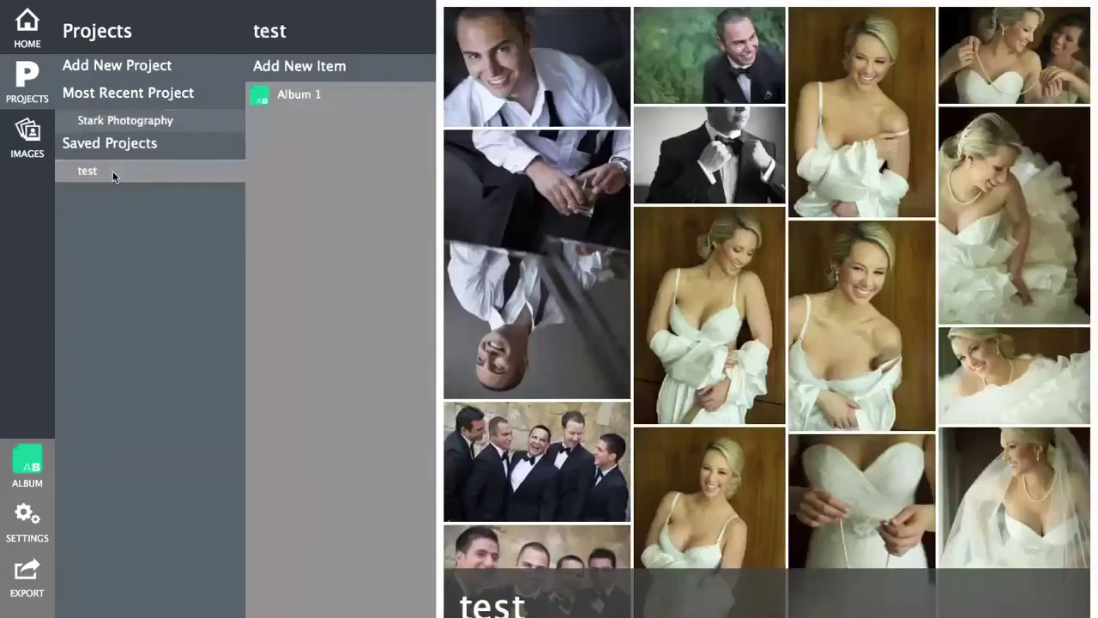
click(130, 122)
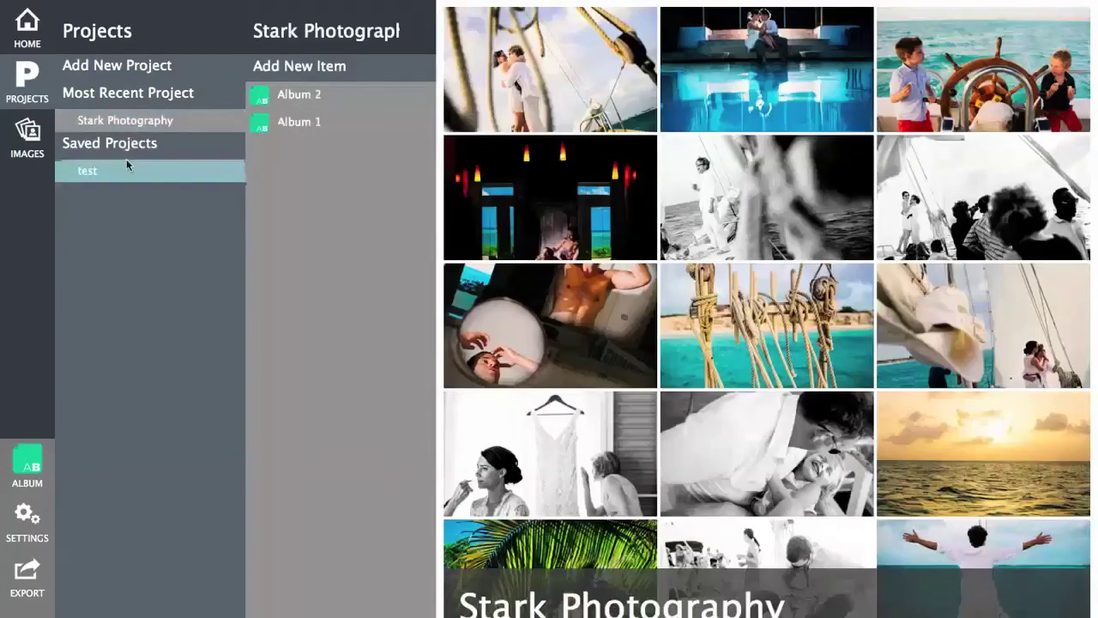
click(124, 171)
click(129, 121)
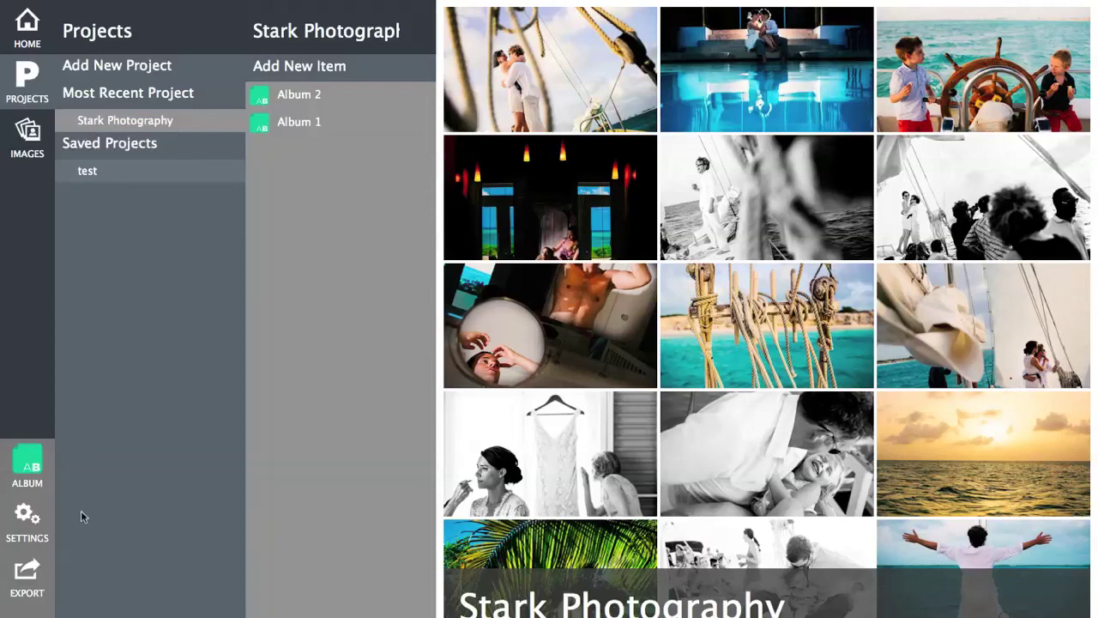
Switch to Finder and open the Projects folder inside Documents, FundySoftware, FundyDesigner
click(38, 605)
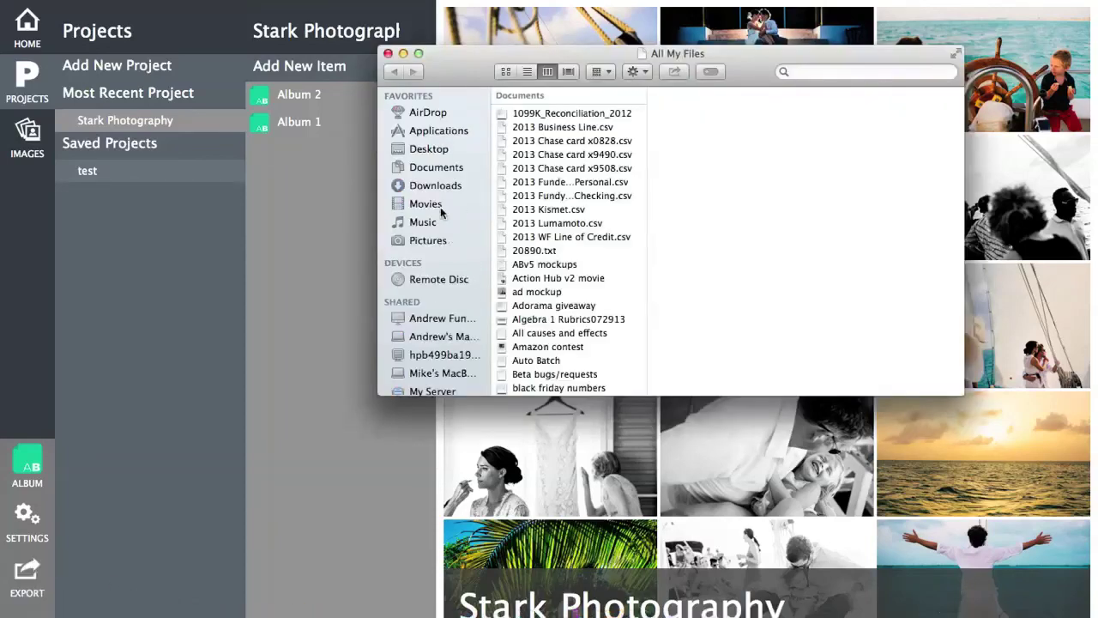
click(445, 169)
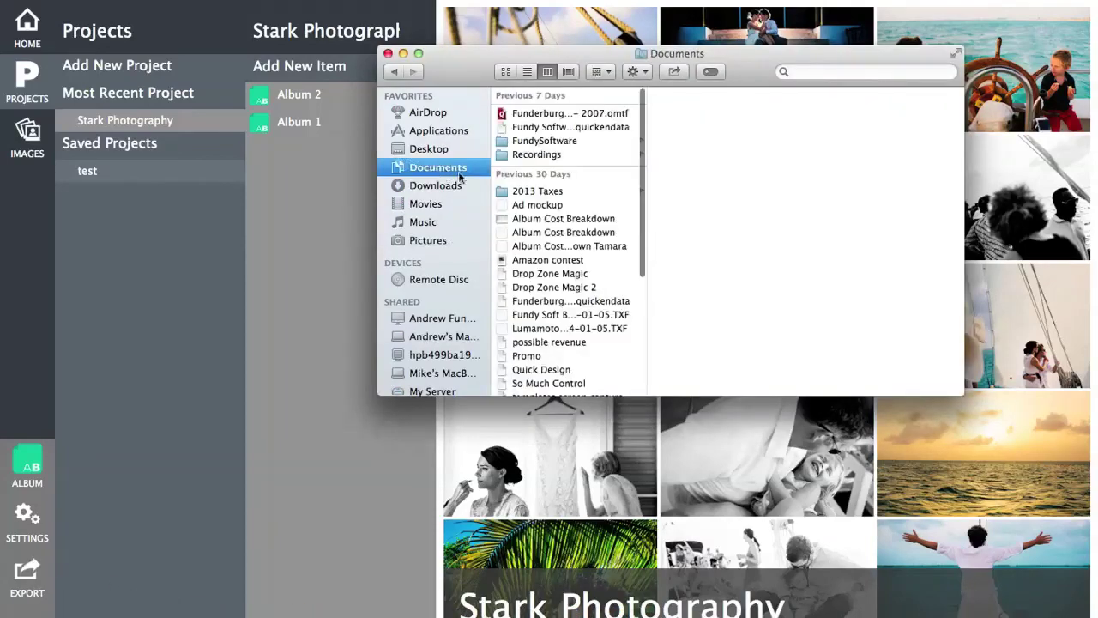
click(562, 145)
click(696, 115)
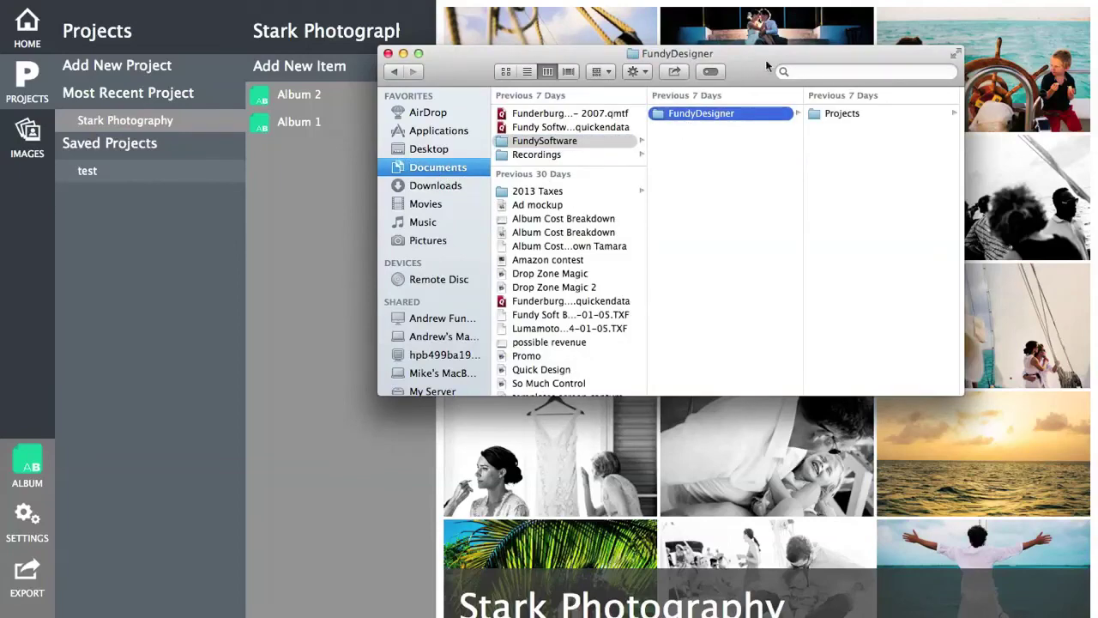
drag(766, 58, 501, 47)
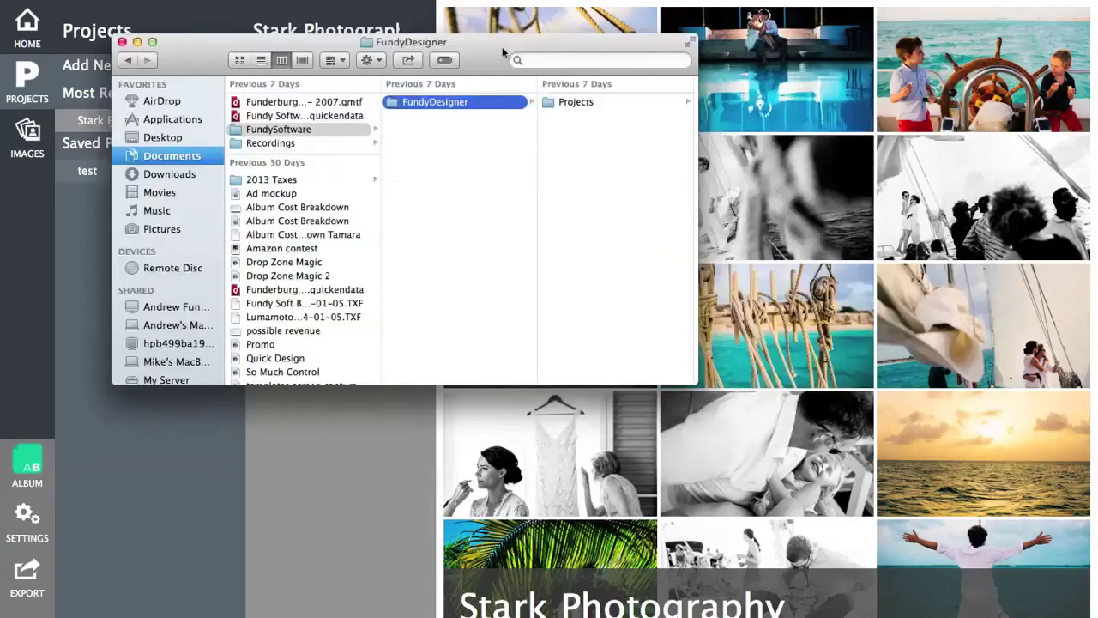
click(566, 101)
click(581, 103)
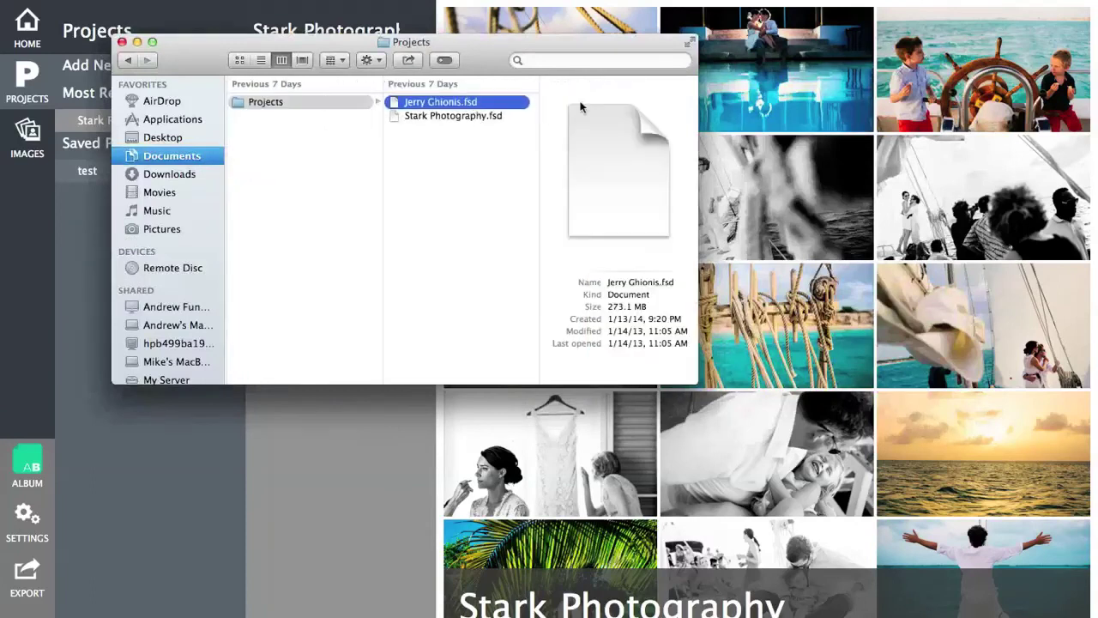
Inspect the file details of the two .fsd project files and close the Finder window
click(468, 117)
click(457, 103)
click(453, 115)
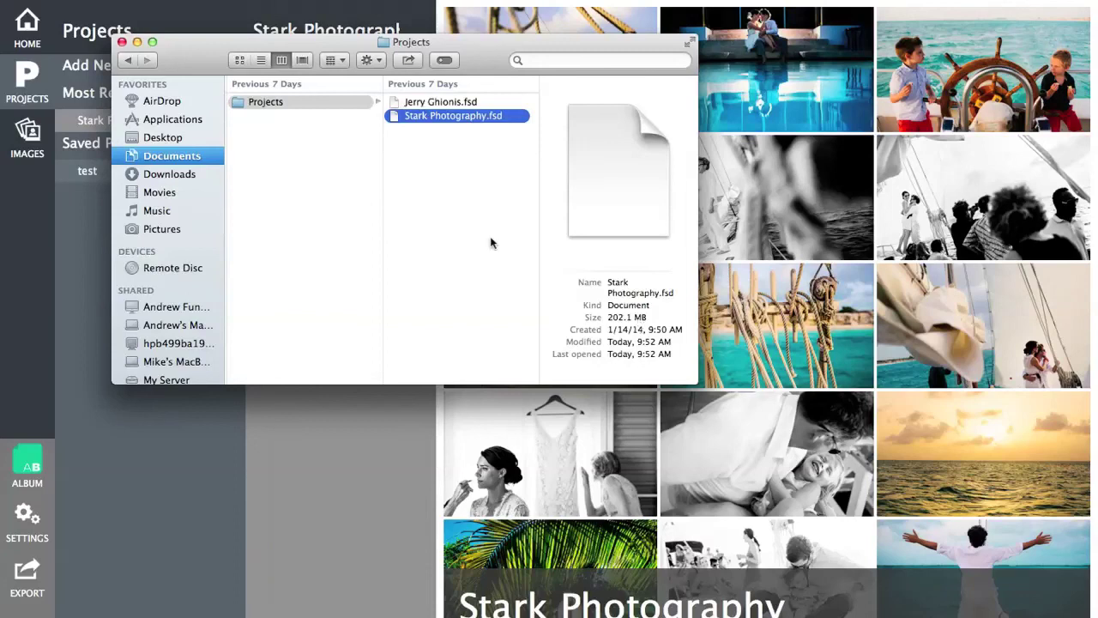
click(122, 42)
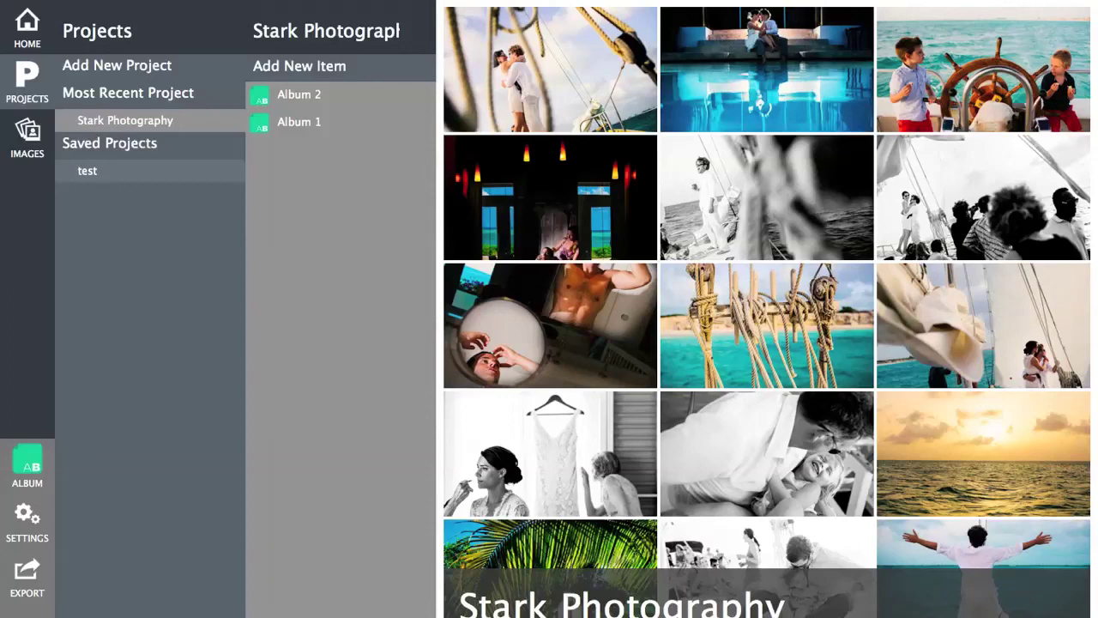
Return to the album, view the blank Page 1 in the designer, and go back to the album overview
click(36, 86)
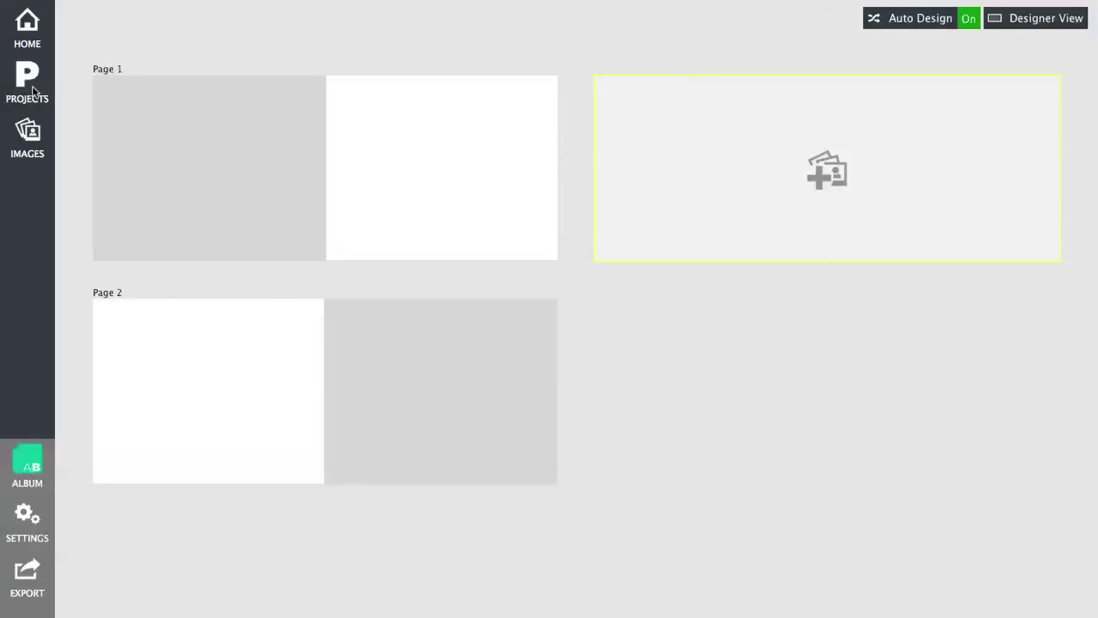
click(41, 148)
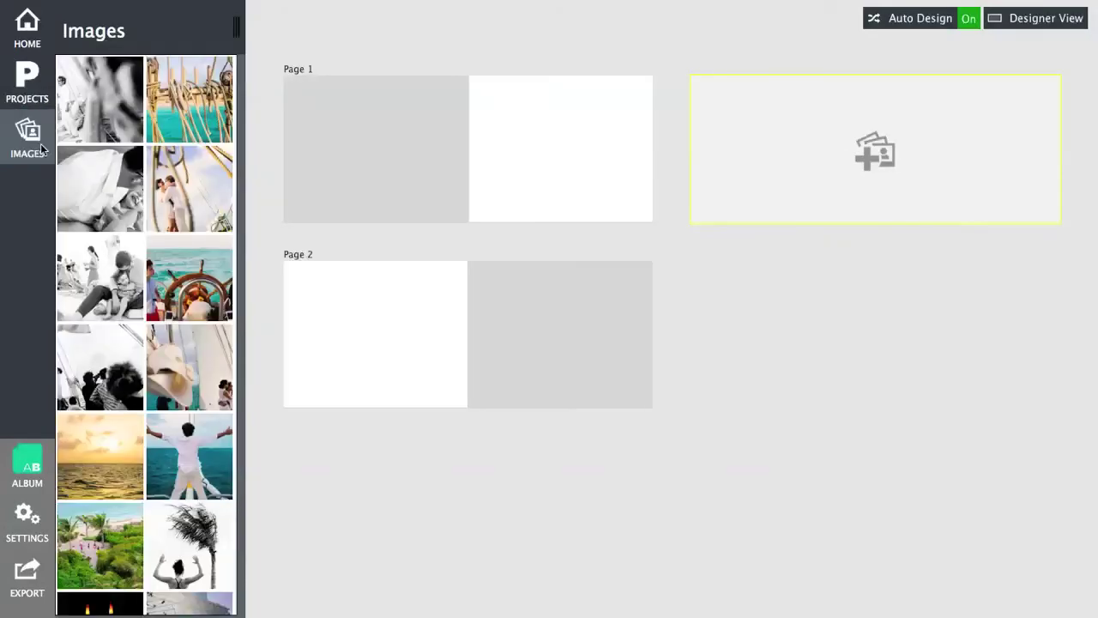
click(40, 148)
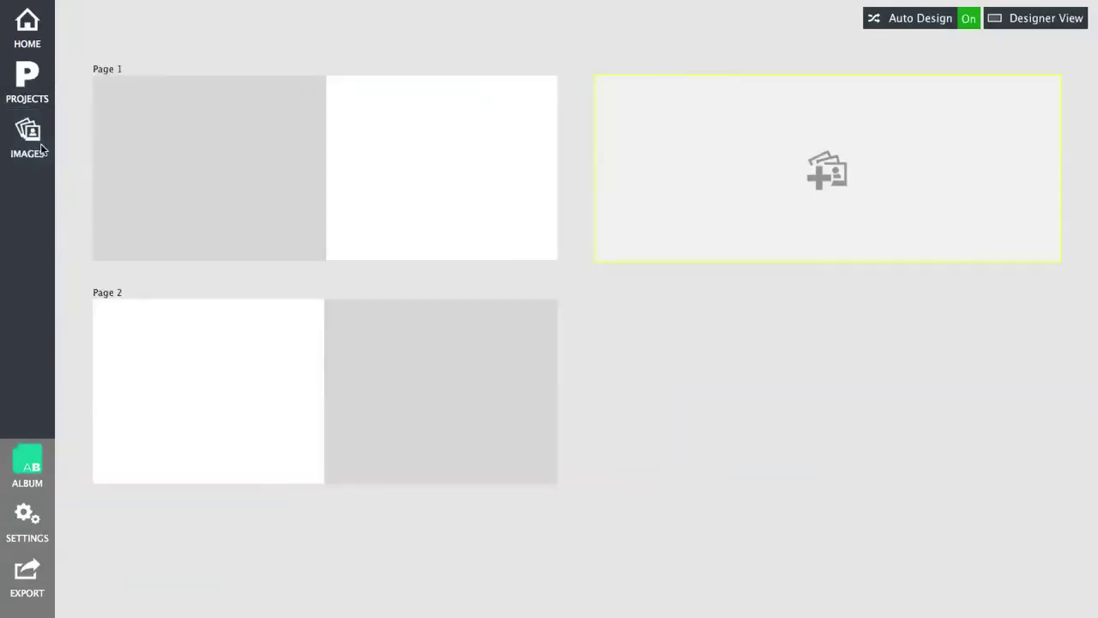
double_click(476, 143)
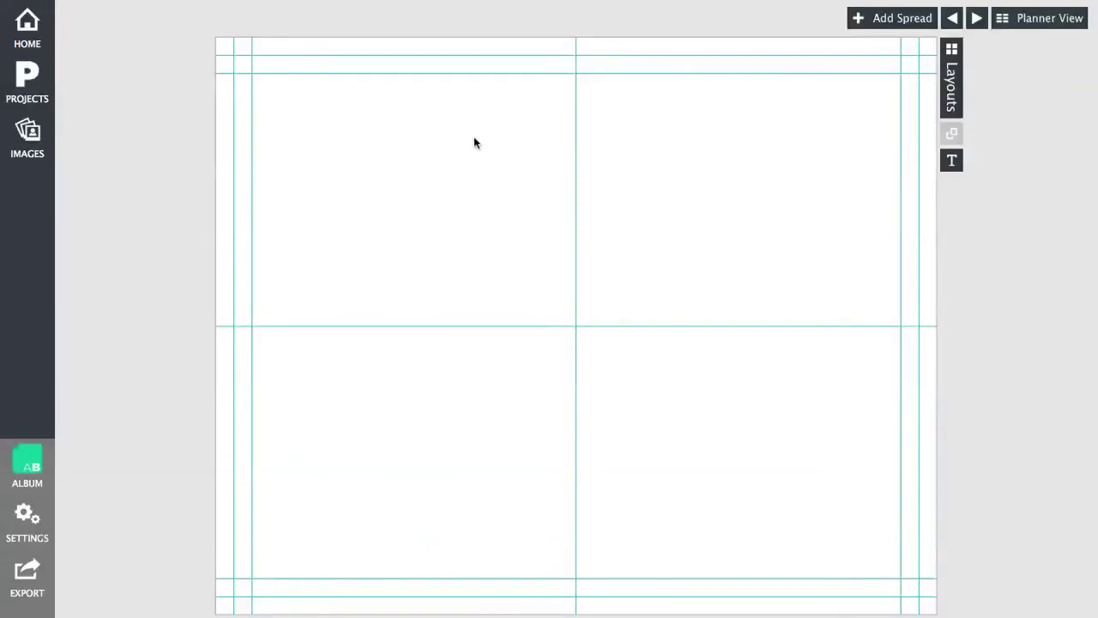
click(1022, 21)
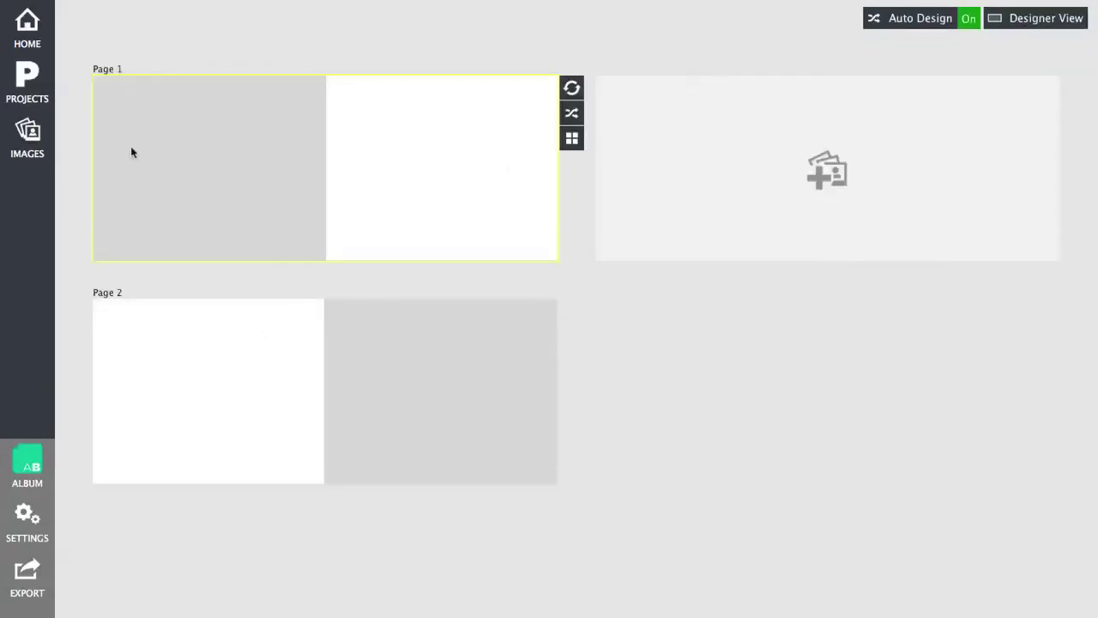
Place the first six photos on Page 1 and the next five on a new Pages 2-3 spread
click(25, 146)
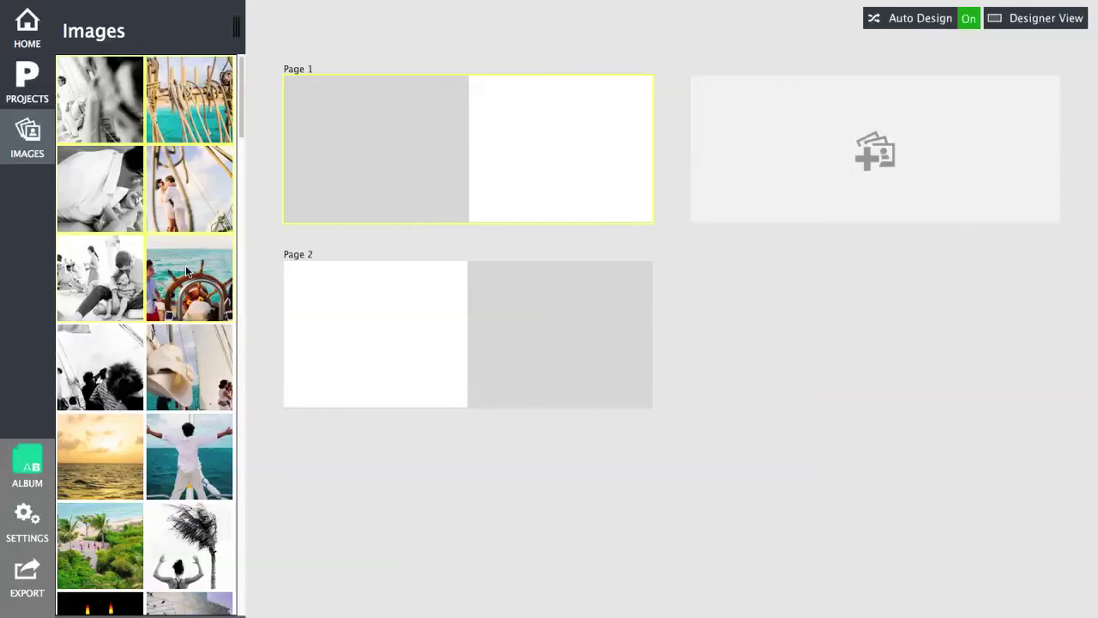
drag(185, 265, 575, 123)
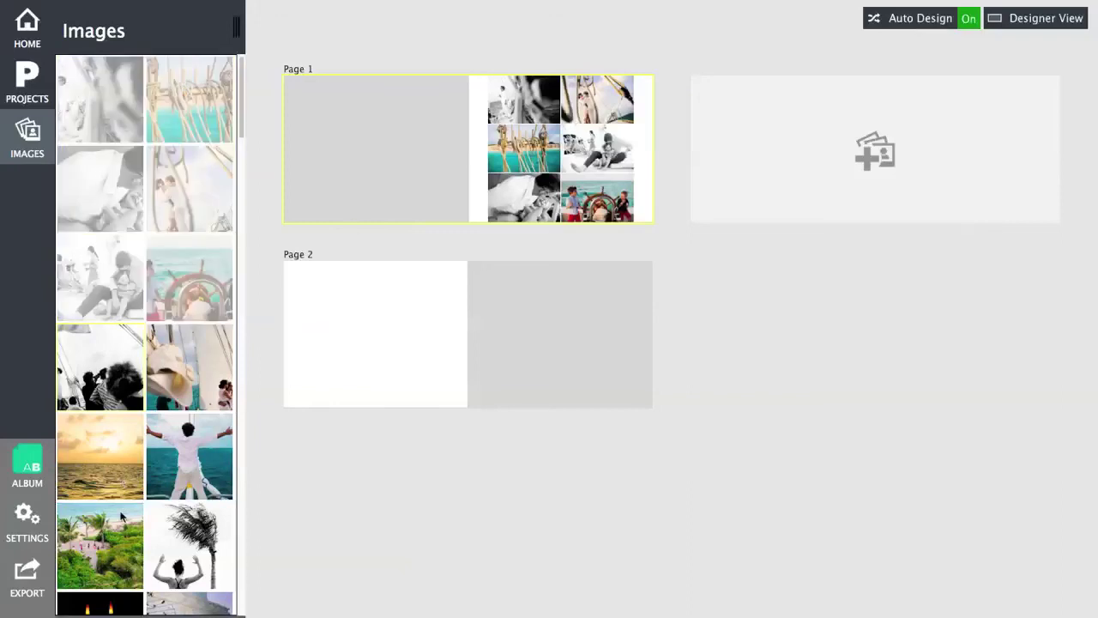
drag(118, 528, 901, 137)
Add a new Pages 4-5 spread with the next four photos, from the dark lamp-lit room to the pirate flag
scroll(117, 239, down, 5)
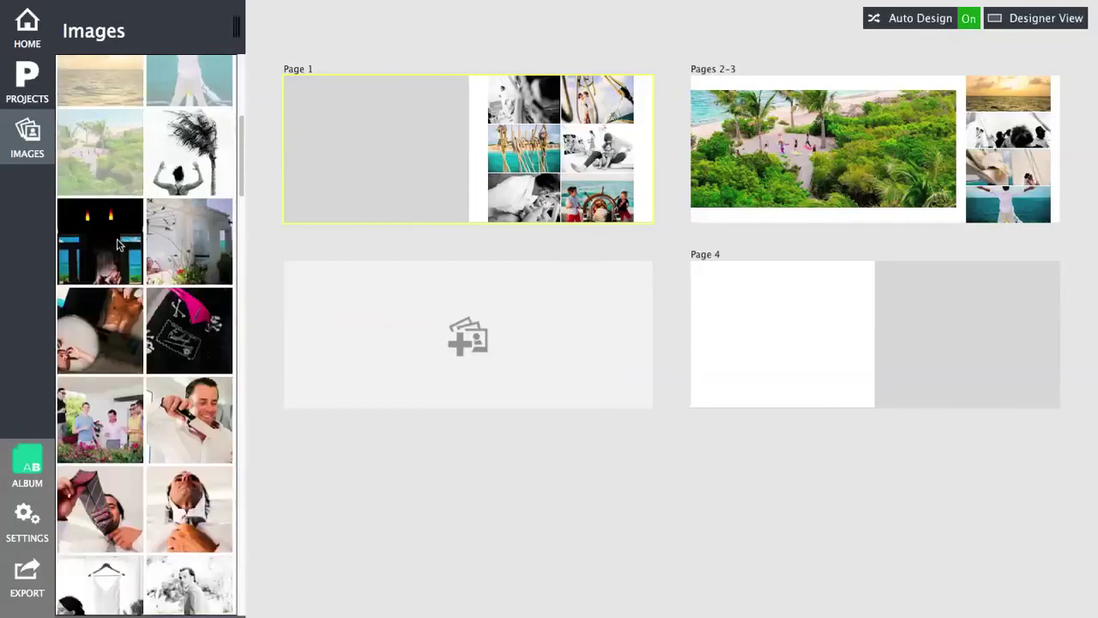
drag(98, 226, 465, 326)
scroll(117, 205, down, 2)
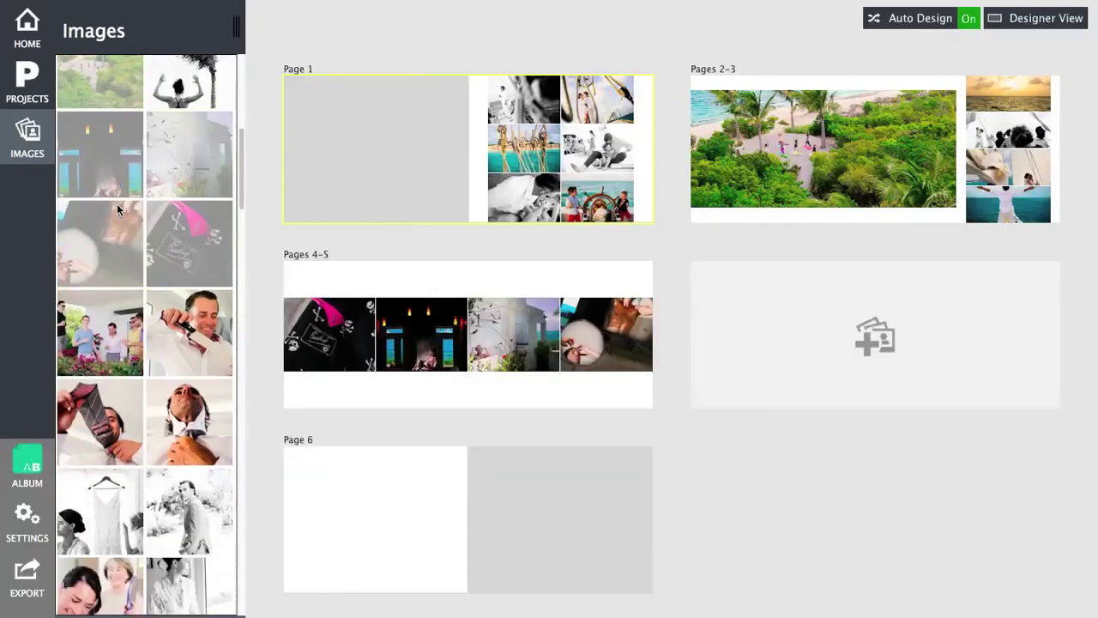
Add the black-and-white photo with raised arms beside the palm tree to Page 1
click(185, 95)
scroll(195, 185, up, 2)
drag(192, 115, 571, 155)
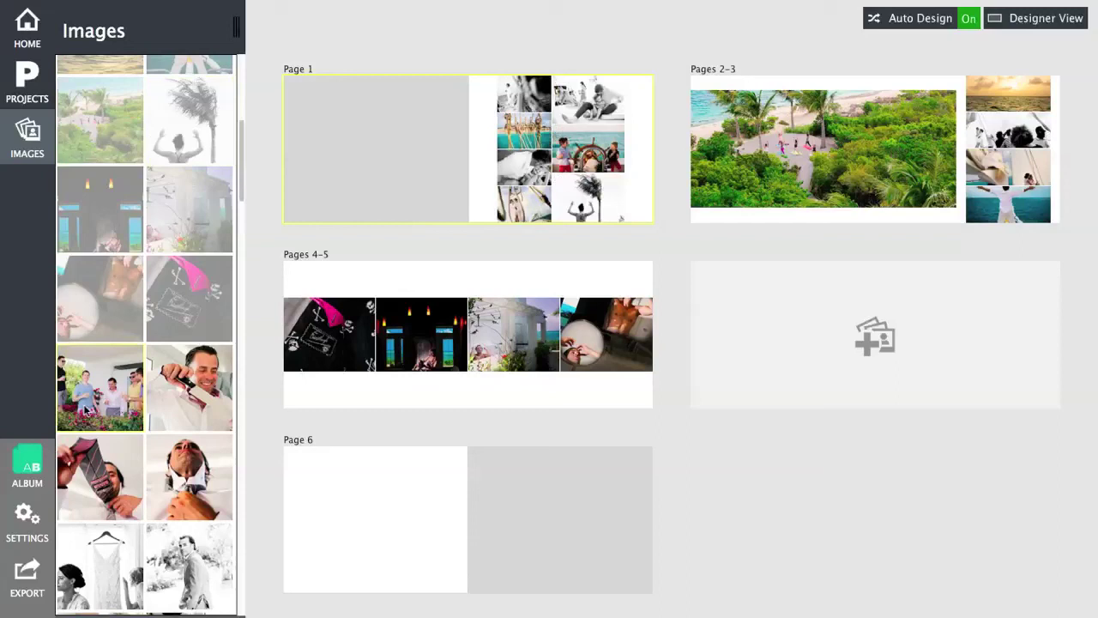
Add a new Pages 6–7 spread with the next six photos, from the group by the flowers to the groom in a suit
scroll(86, 410, down, 2)
shift+click(172, 505)
drag(171, 505, 869, 353)
Add a Pages 8–9 spread with the next four bride preparation photos and move the hanging-dress photo from Pages 6–7 to it
scroll(142, 359, down, 5)
shift+click(176, 403)
drag(176, 403, 469, 515)
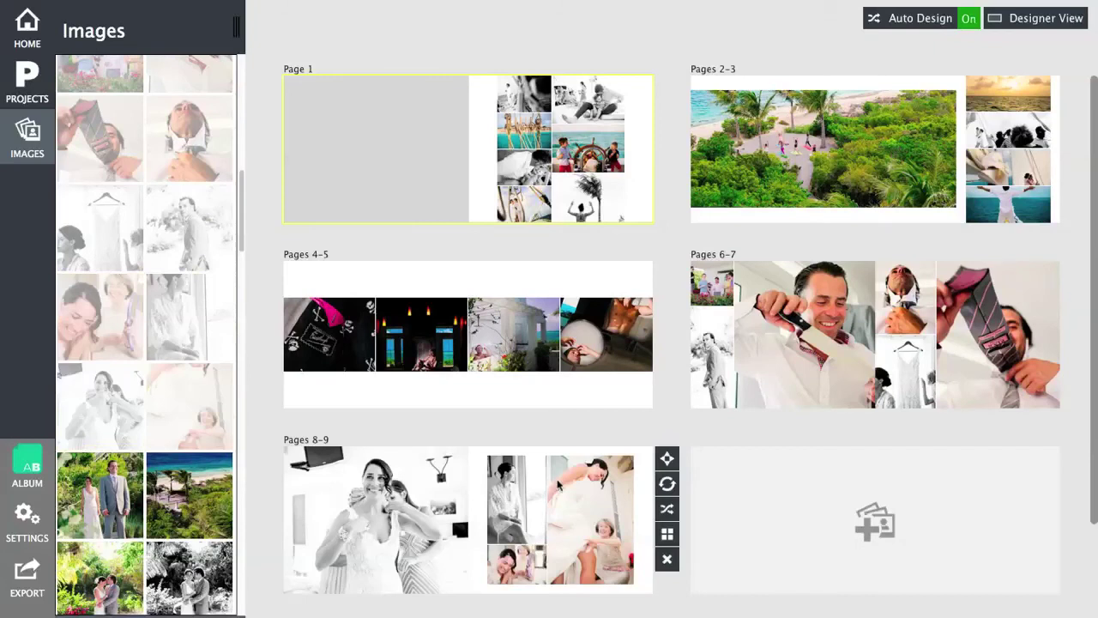
drag(909, 365, 587, 541)
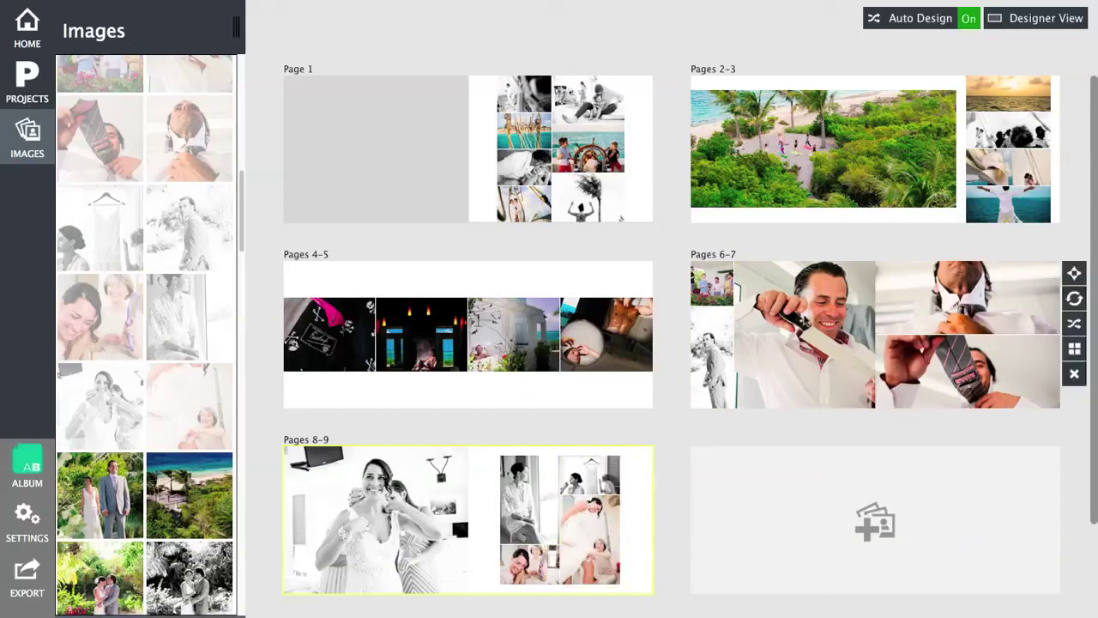
Cycle through alternative automatic layouts for the Pages 6–7 spread
click(1075, 324)
click(1076, 323)
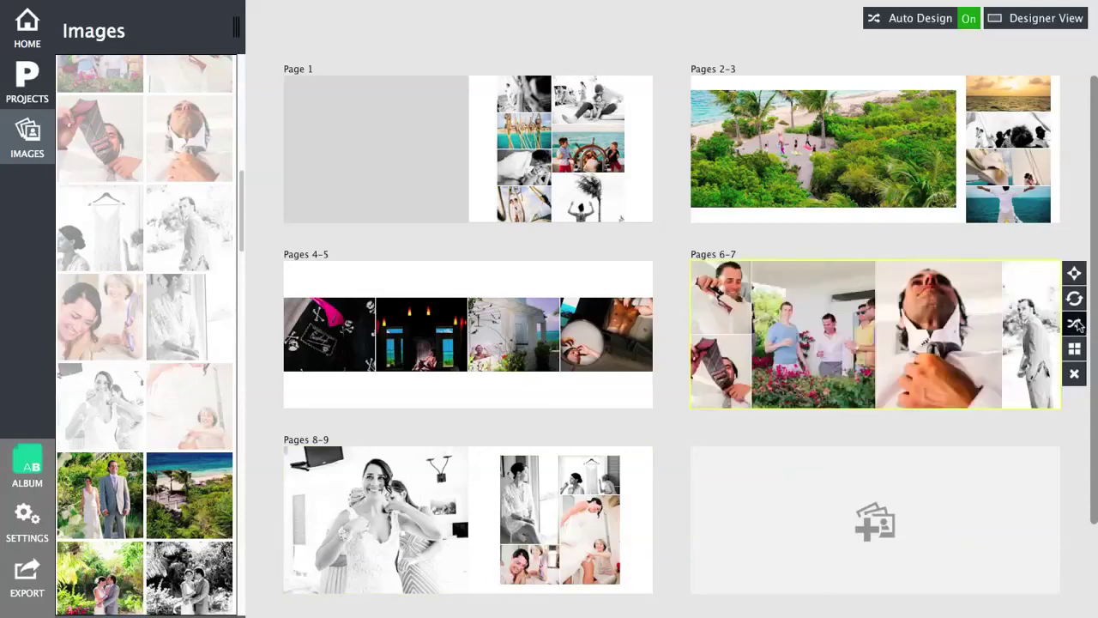
click(1075, 324)
click(1078, 326)
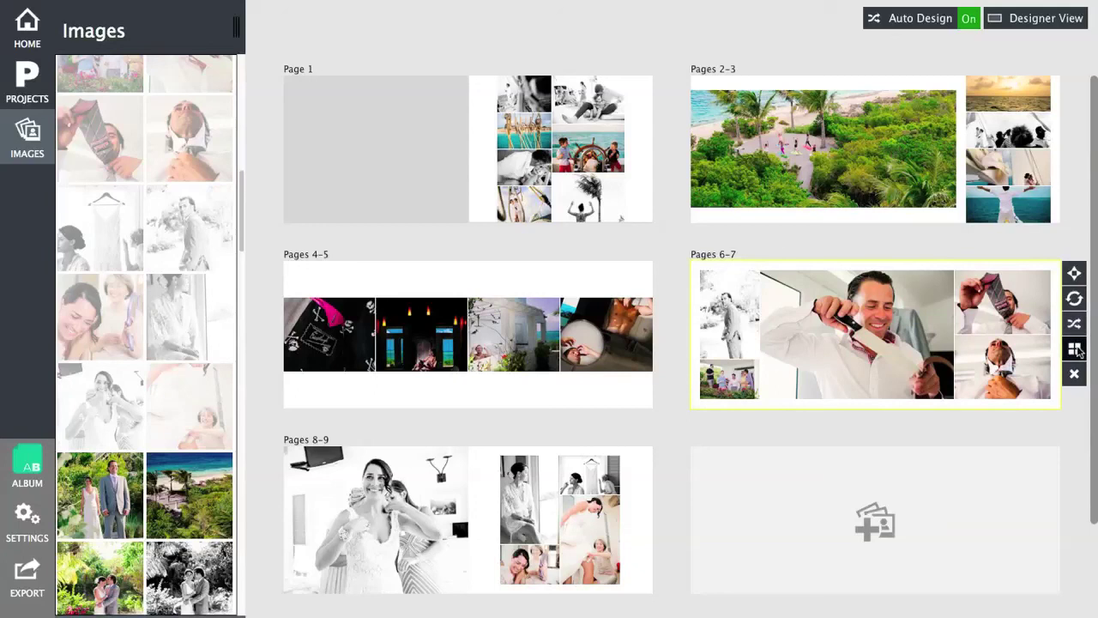
Browse, mirror and reshuffle the layout options for Pages 6–7 and apply the one with four small photos beside the full-page groom portrait
click(1075, 349)
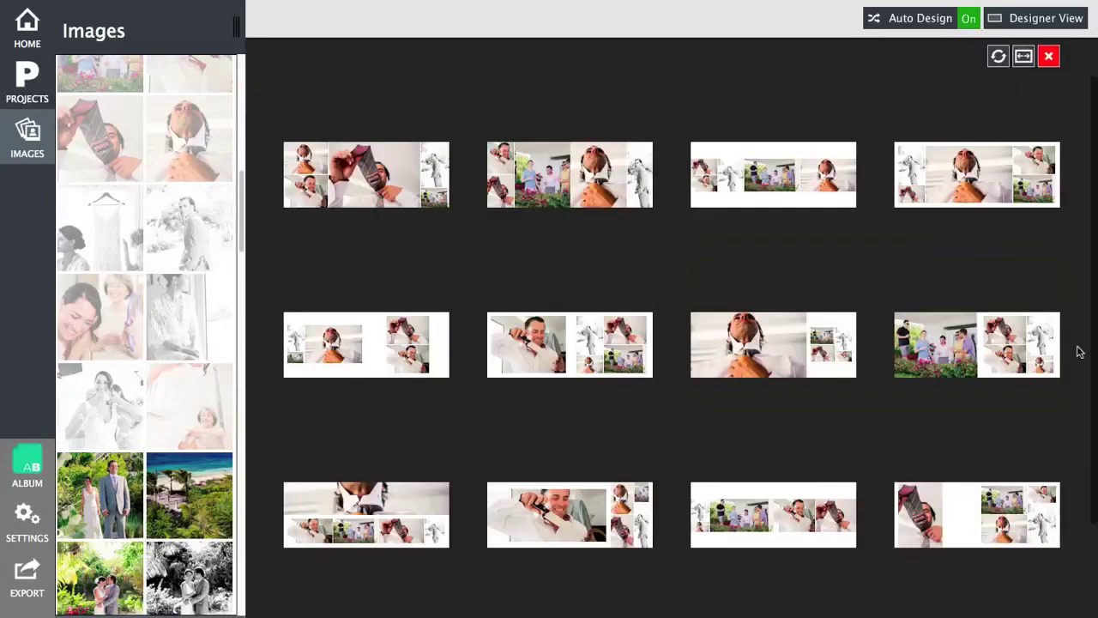
click(1023, 57)
click(999, 57)
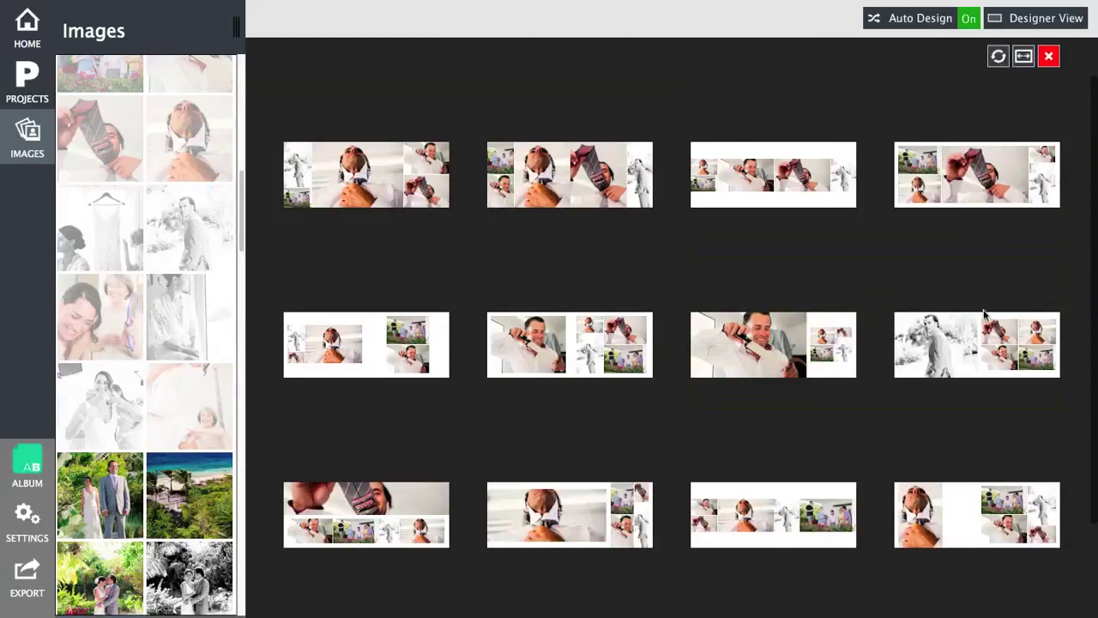
click(1025, 56)
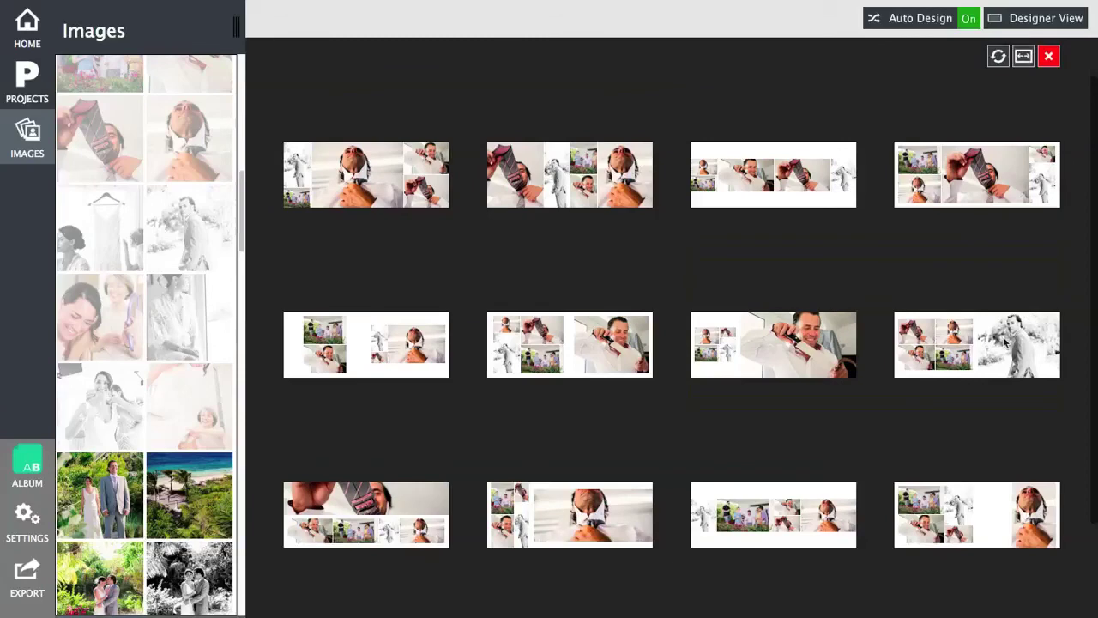
click(1005, 341)
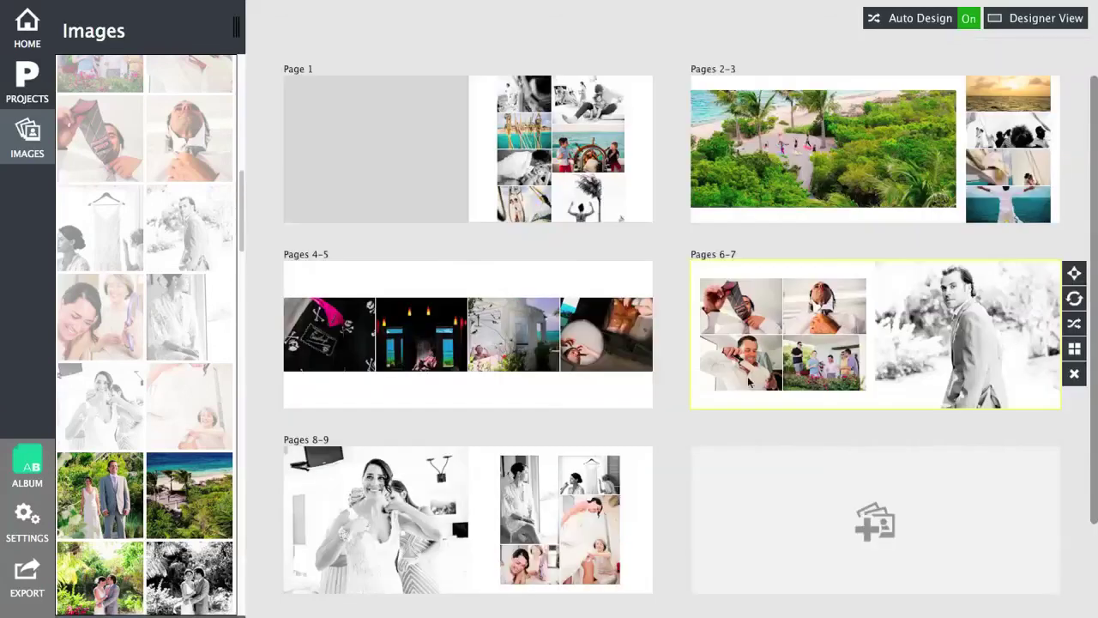
Add a Pages 10–11 spread with the next five couple and beach photos and a Pages 12–13 spread with the following five
scroll(648, 388, down, 1)
scroll(649, 388, down, 2)
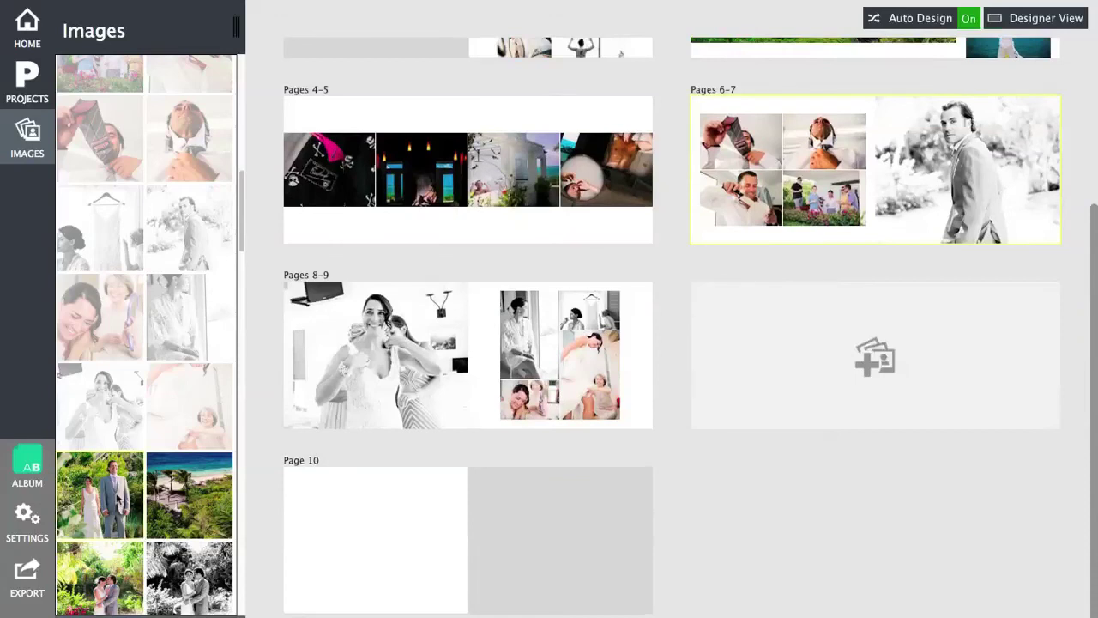
scroll(115, 493, down, 1)
scroll(114, 493, down, 4)
drag(116, 484, 902, 382)
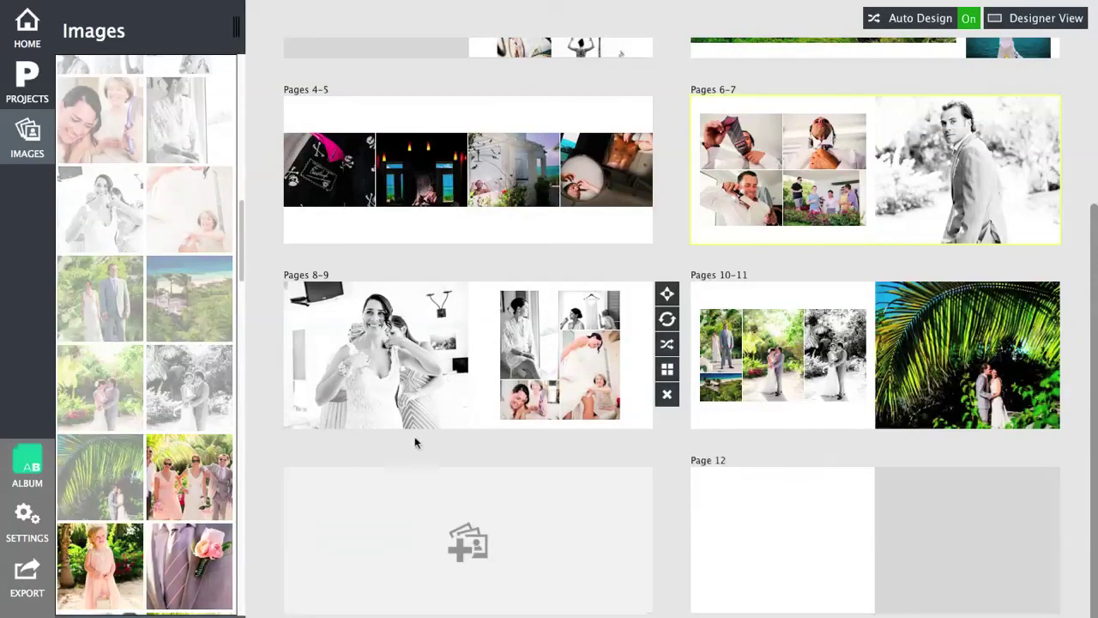
scroll(144, 343, down, 6)
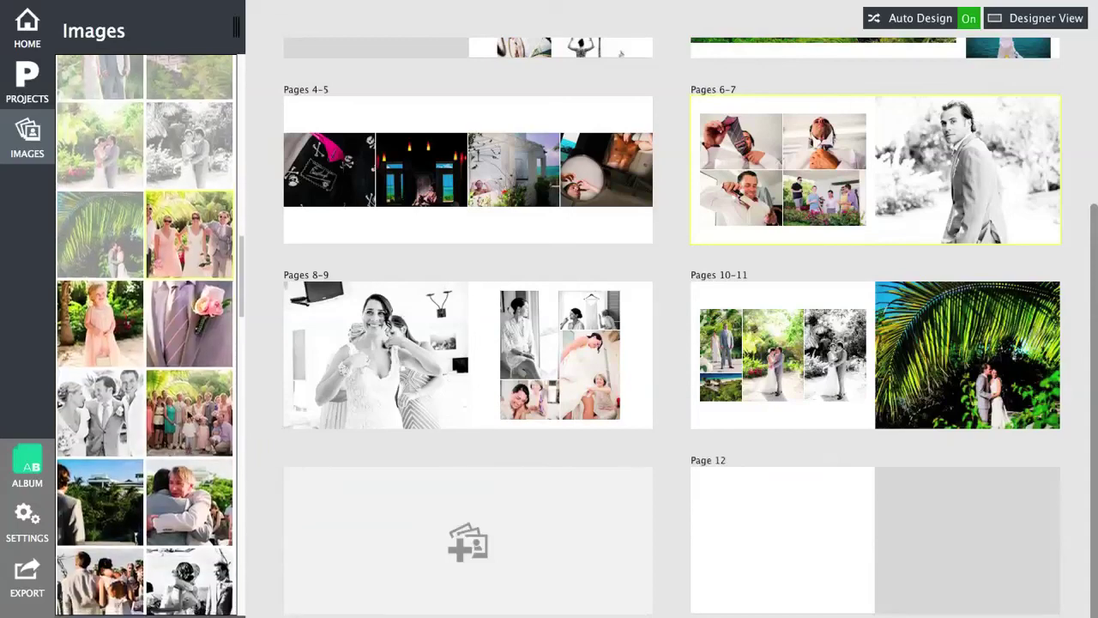
drag(180, 429, 463, 557)
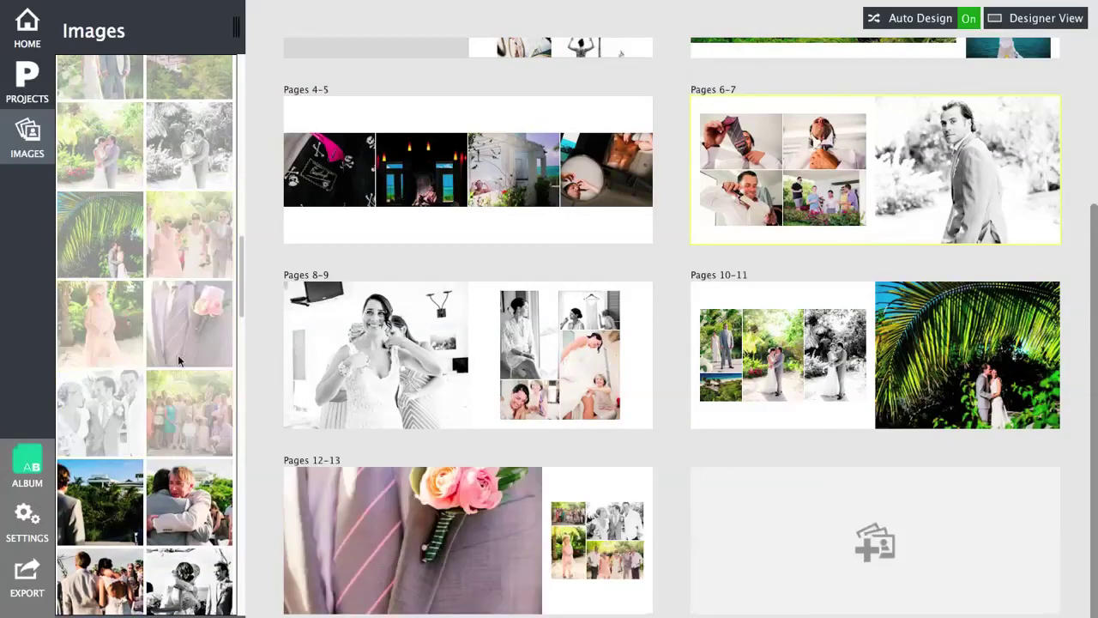
Add a new Pages 14–15 spread with the next six photos, including the hug and the palm-lined sea view
scroll(179, 360, down, 4)
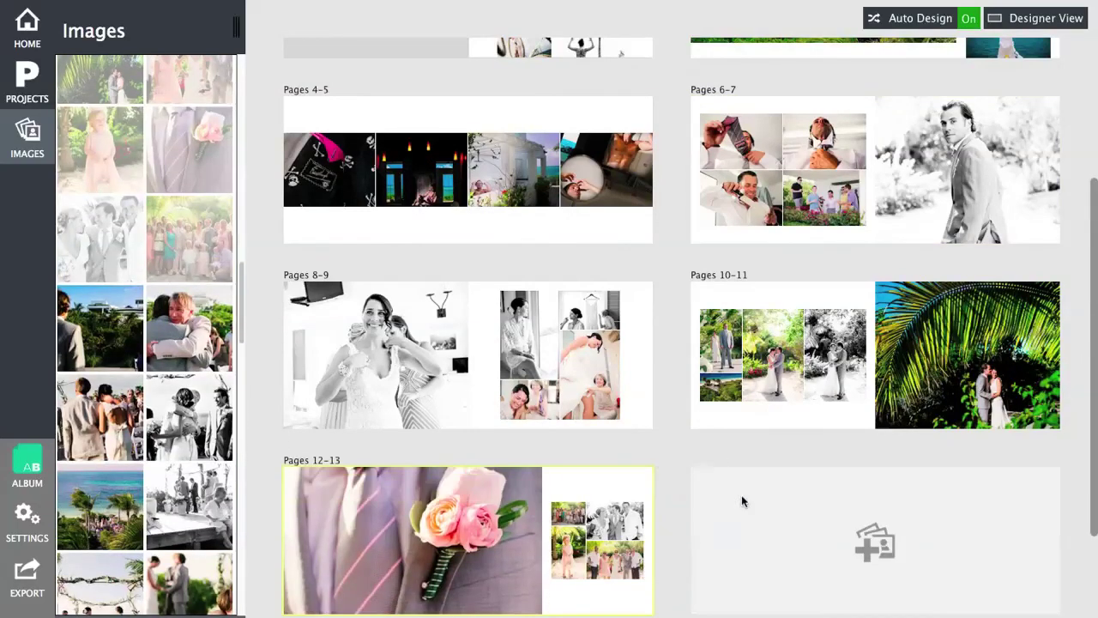
scroll(743, 501, down, 5)
scroll(152, 510, up, 1)
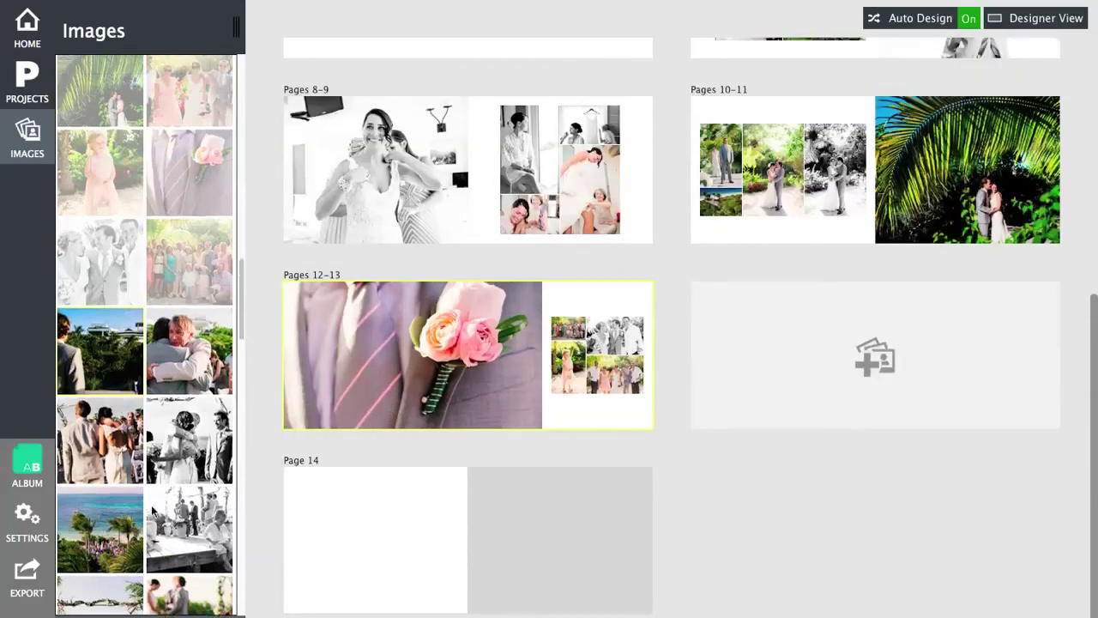
scroll(172, 507, down, 1)
drag(176, 489, 380, 468)
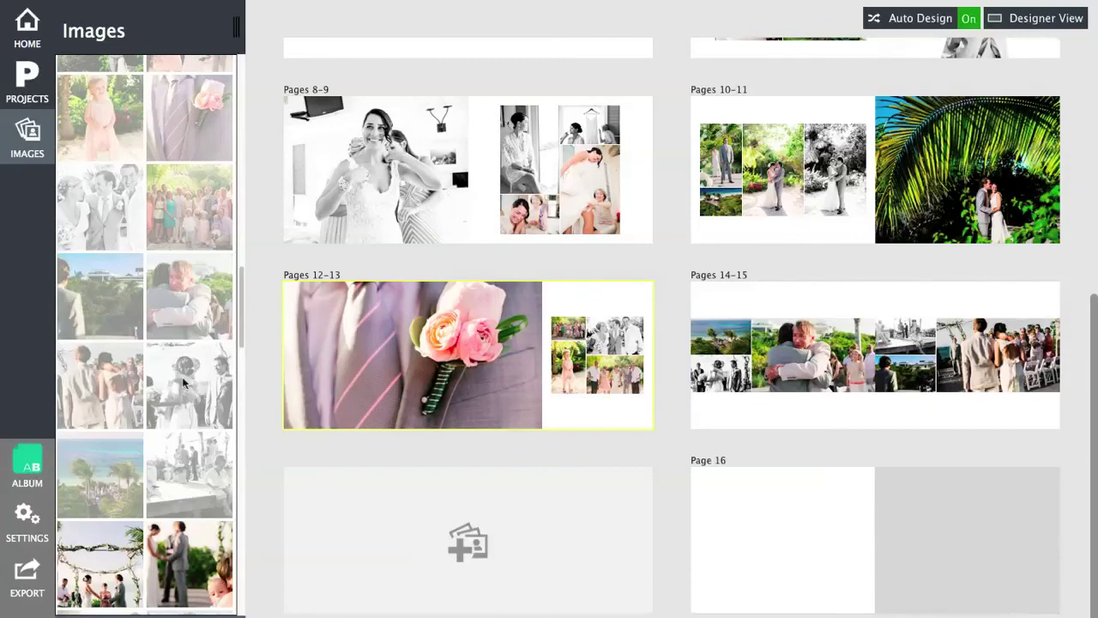
Add a Pages 16–17 spread with the next five ceremony photos and a Pages 18–19 spread with the following five bride photos
scroll(183, 384, down, 4)
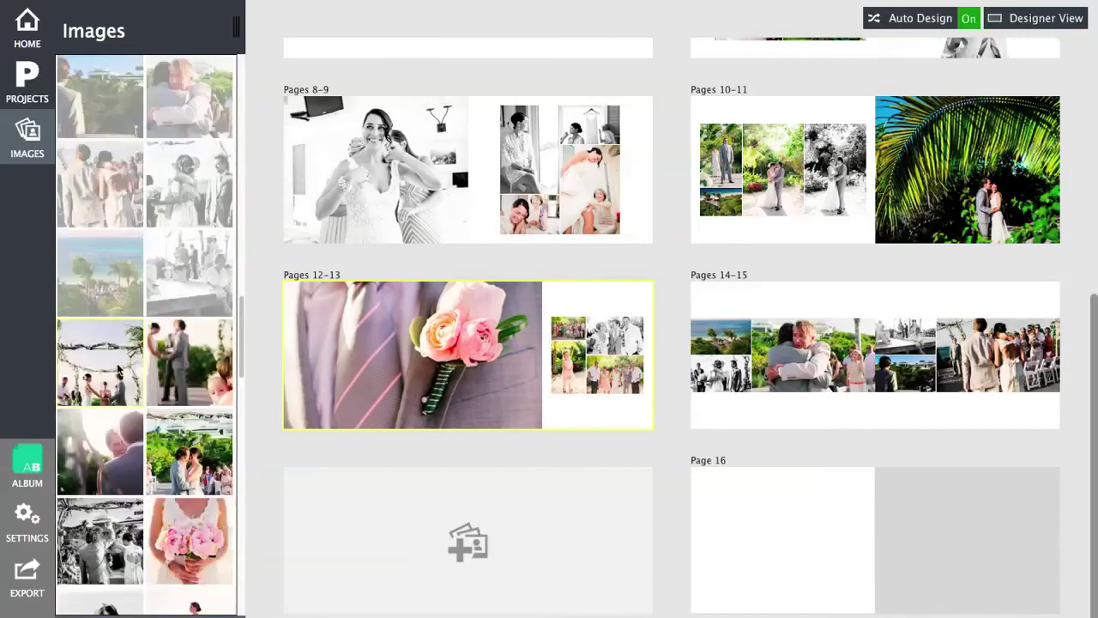
scroll(117, 369, down, 1)
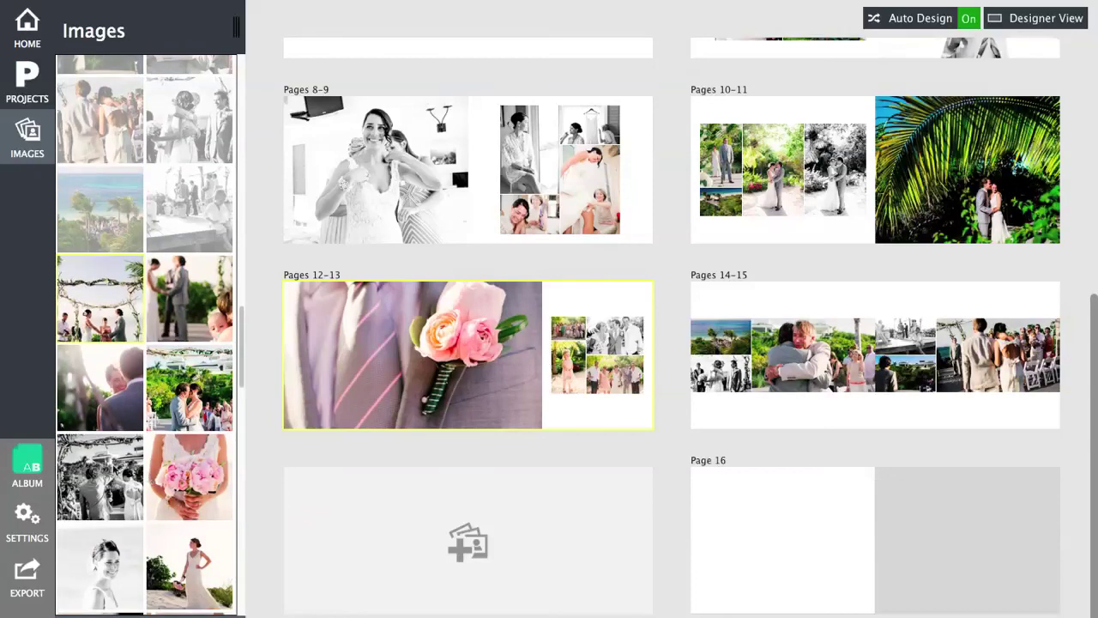
click(472, 543)
scroll(123, 404, down, 4)
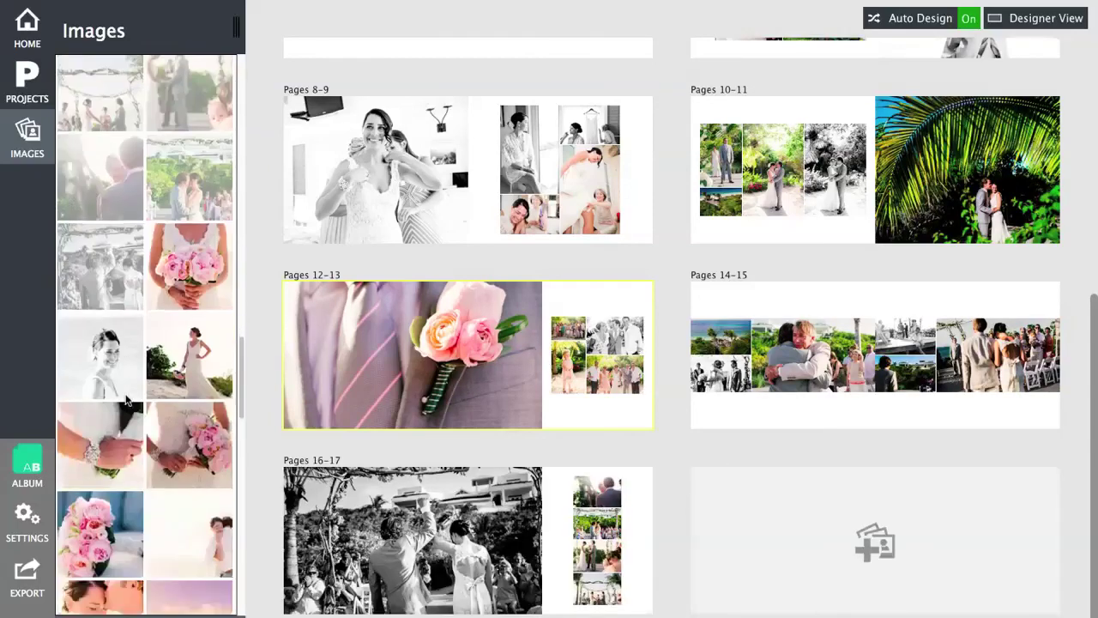
click(783, 516)
Add a new Pages 20–21 spread with the next five photos, from the pink bouquet to the beach sunset
scroll(140, 362, down, 3)
scroll(449, 430, down, 3)
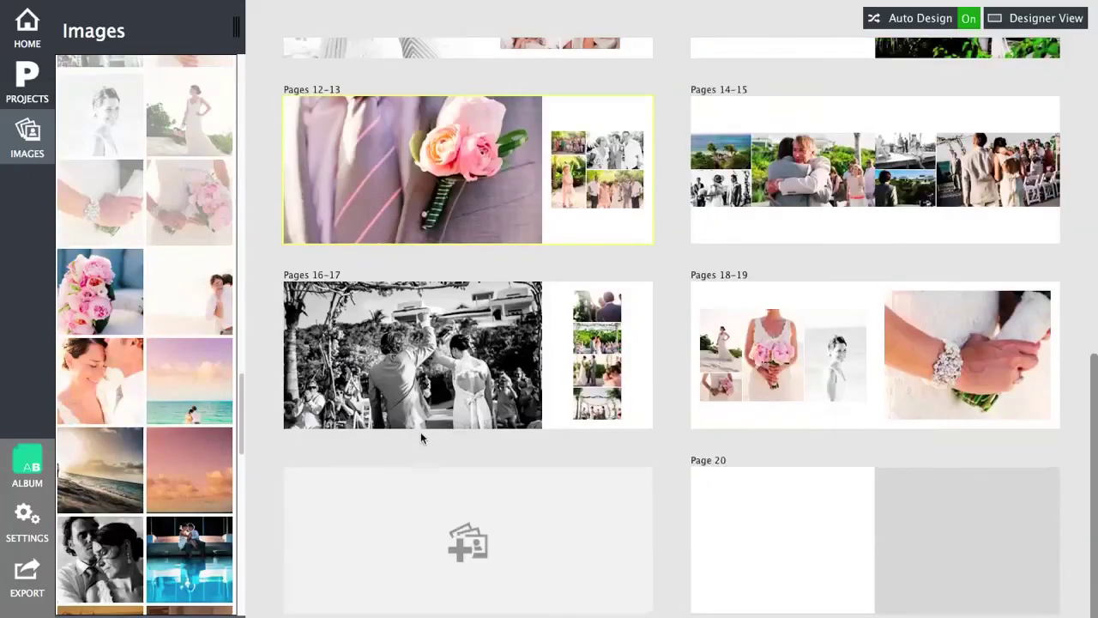
click(471, 542)
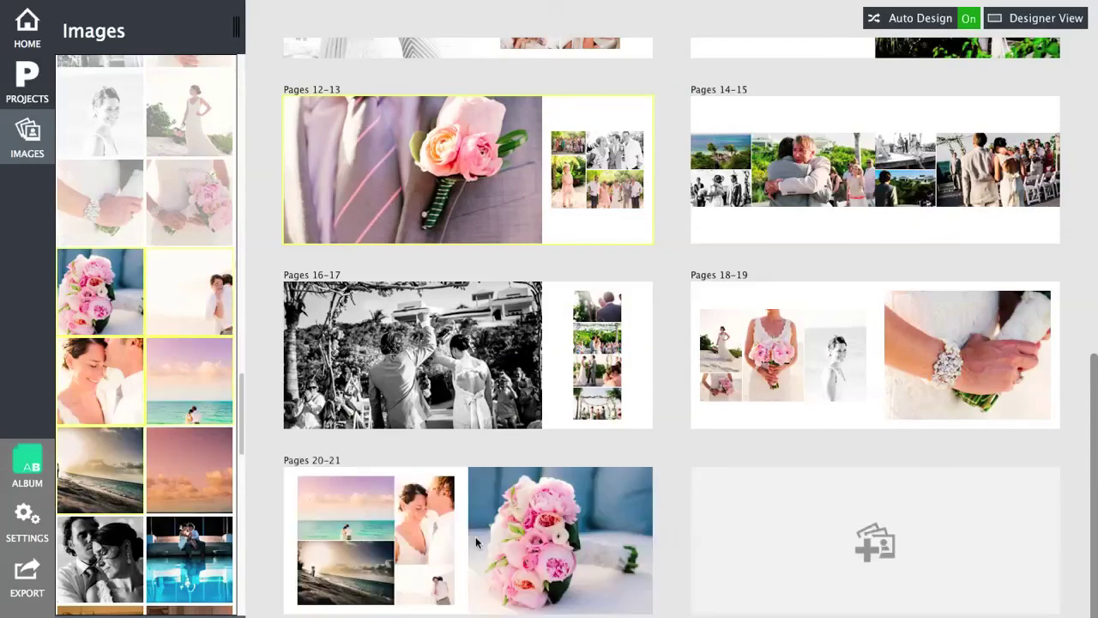
Add a new Pages 22–23 spread with the pink sky, black-and-white couple and poolside photos
scroll(410, 439, down, 3)
scroll(162, 384, down, 2)
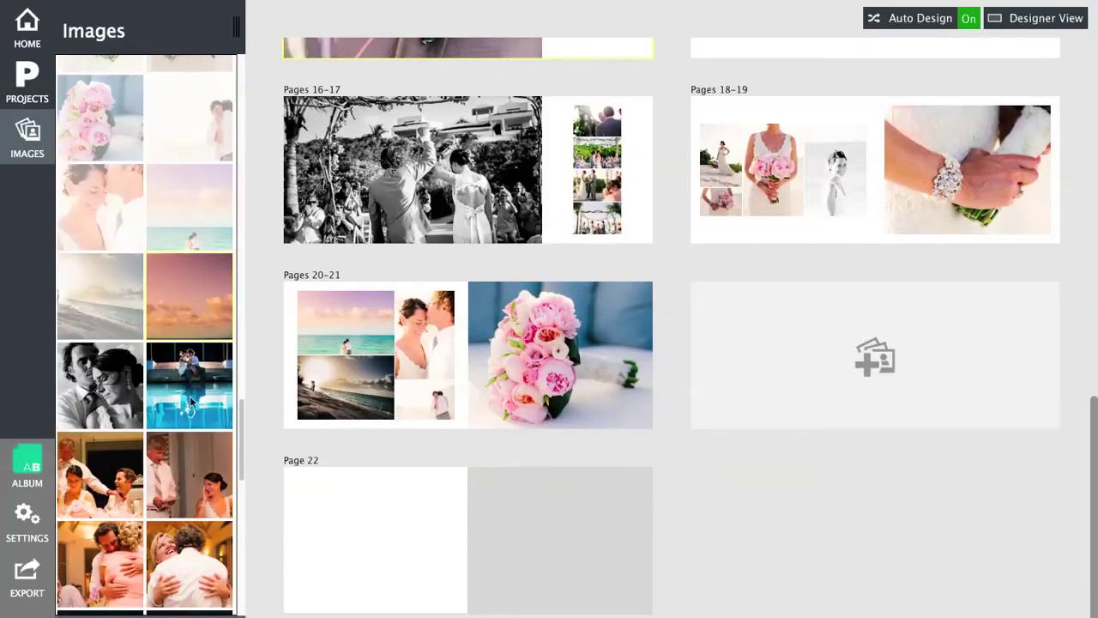
drag(193, 378, 867, 371)
Add a Pages 24–25 spread with the four indoor reception photos and a Pages 26–27 spread with the two large group photos
scroll(190, 388, down, 2)
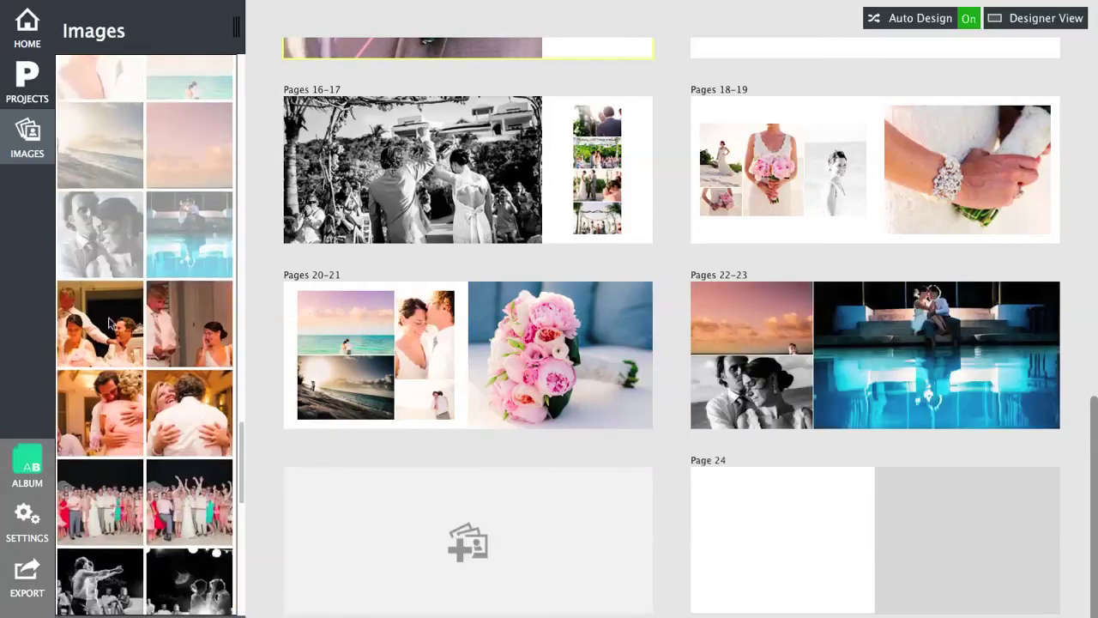
drag(187, 394, 411, 501)
scroll(168, 352, down, 3)
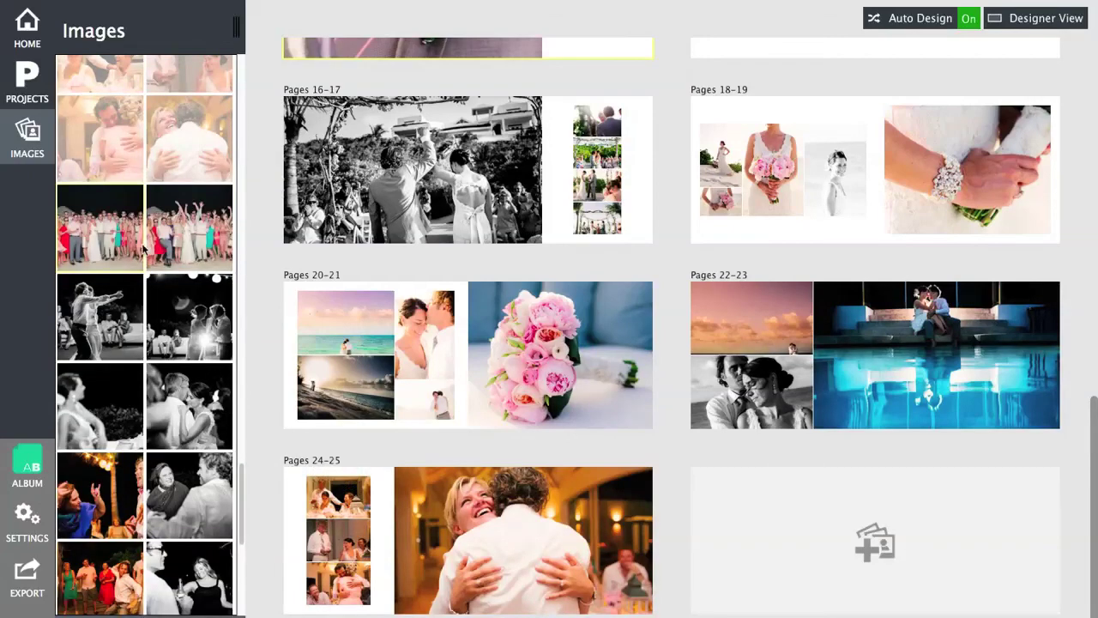
drag(187, 247, 743, 561)
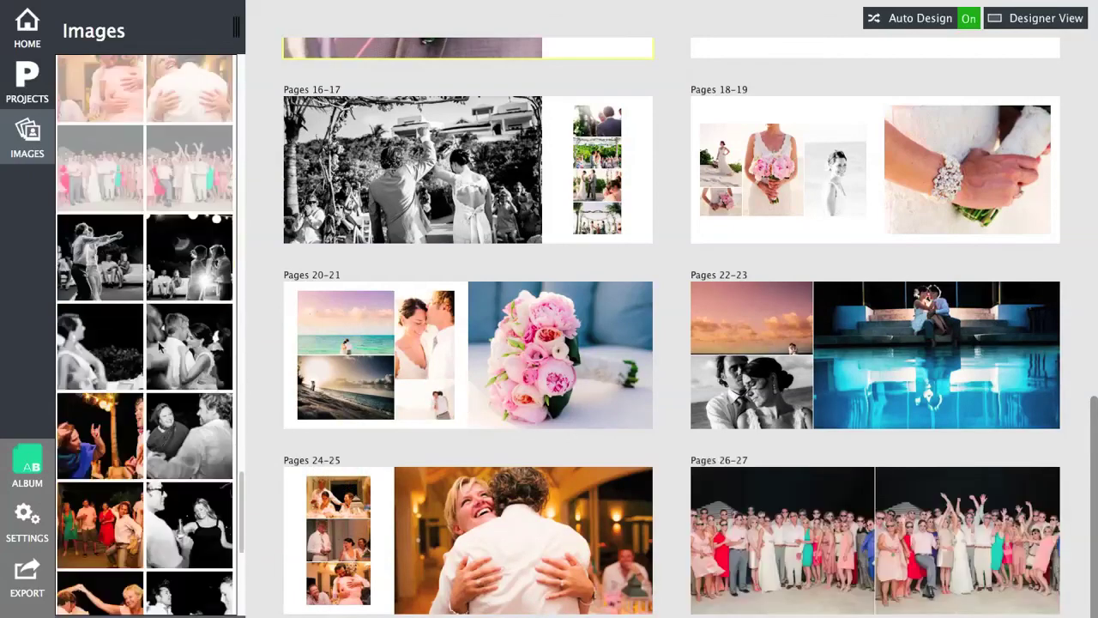
Add a new Pages 28–29 spread with the next four black-and-white dance photos
scroll(421, 388, down, 5)
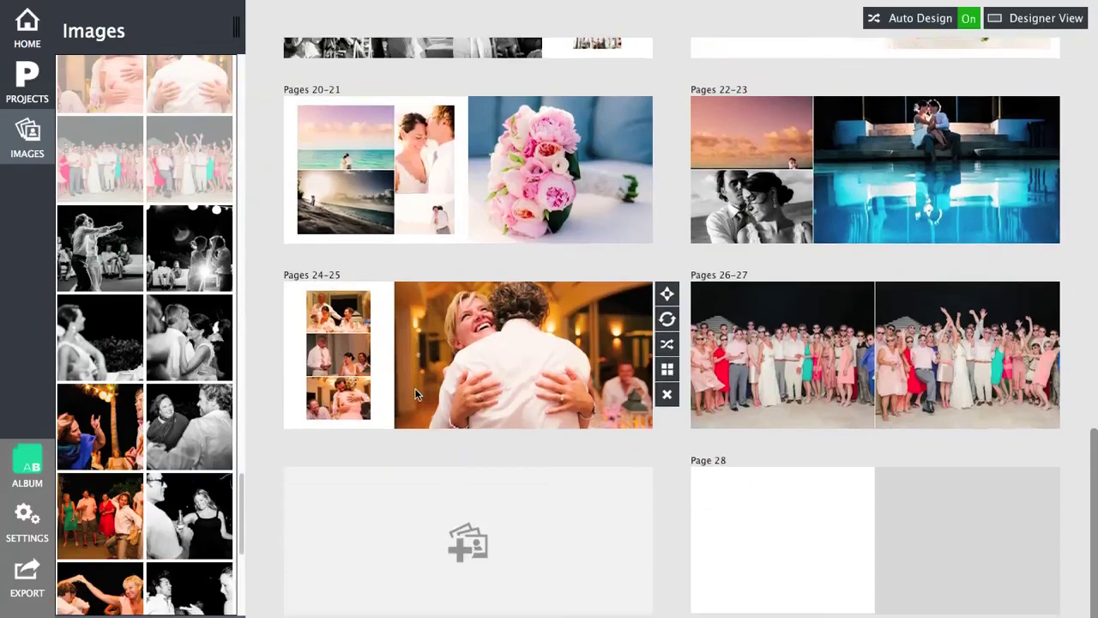
drag(144, 268, 180, 315)
drag(180, 316, 471, 529)
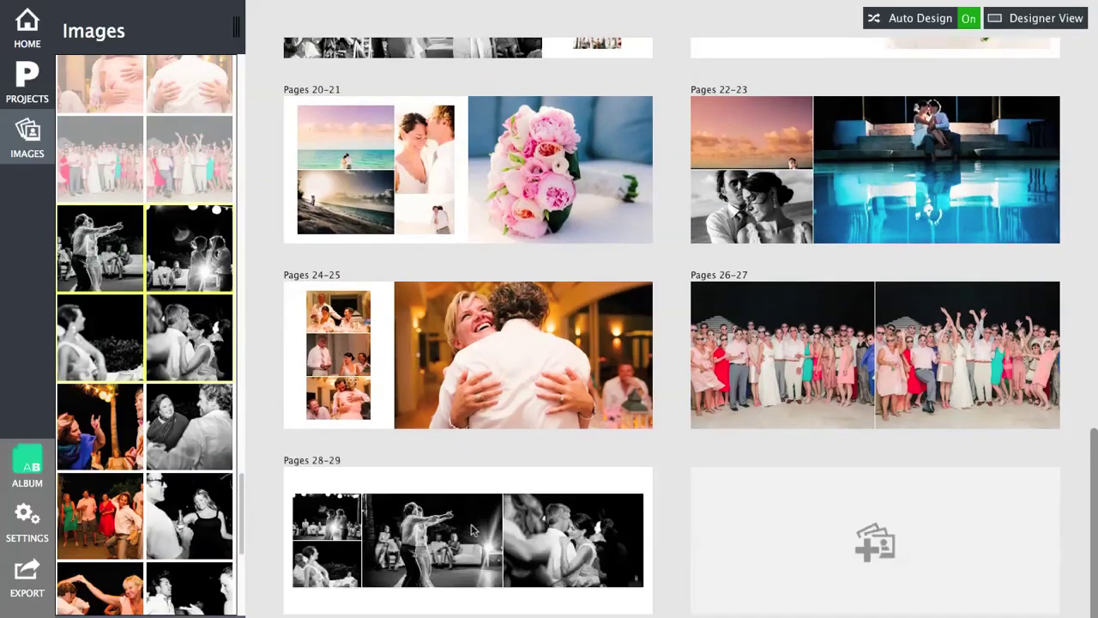
Move the poolside couple photo from Pages 22–23 to Pages 28–29, and from there to the blank Page 30
scroll(128, 356, down, 8)
scroll(103, 360, down, 3)
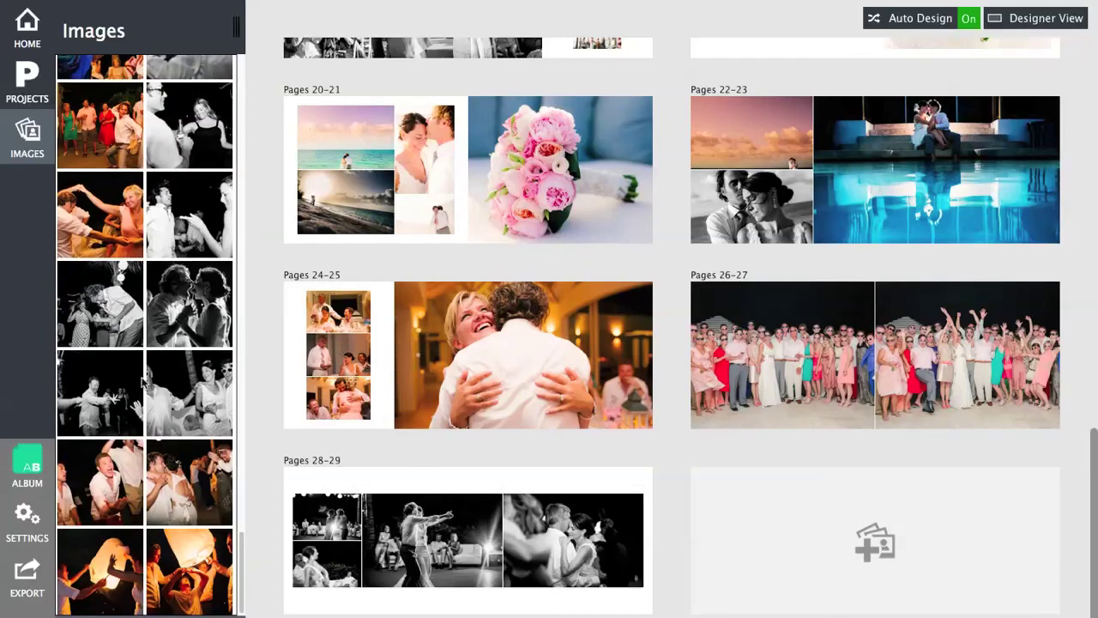
scroll(184, 389, up, 7)
scroll(184, 388, up, 10)
scroll(181, 381, down, 3)
drag(935, 172, 620, 541)
scroll(529, 451, down, 4)
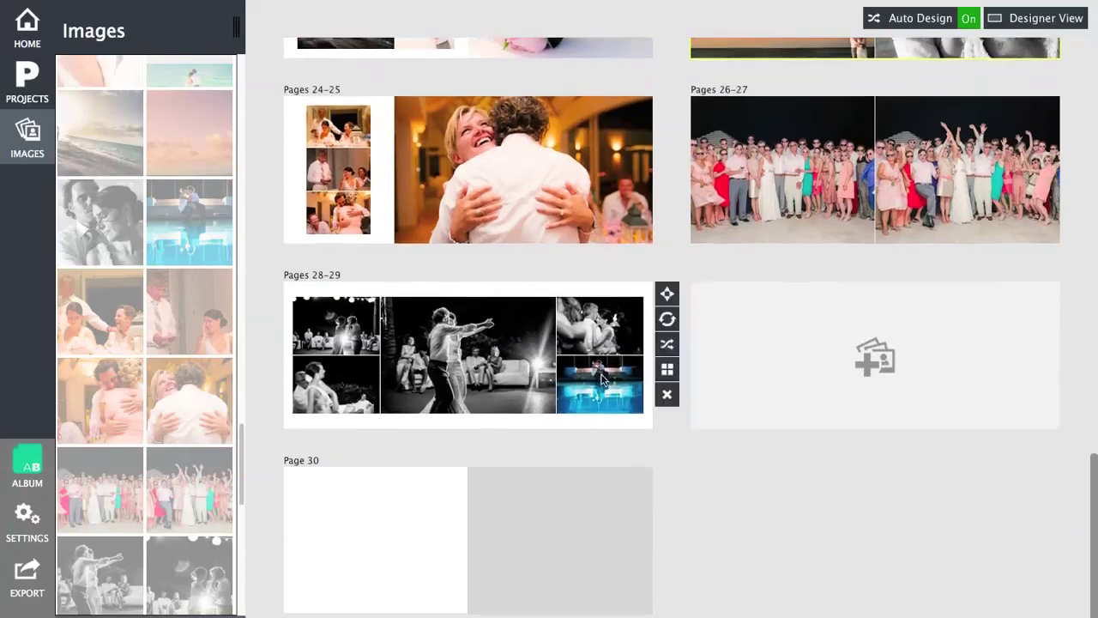
drag(604, 381, 403, 539)
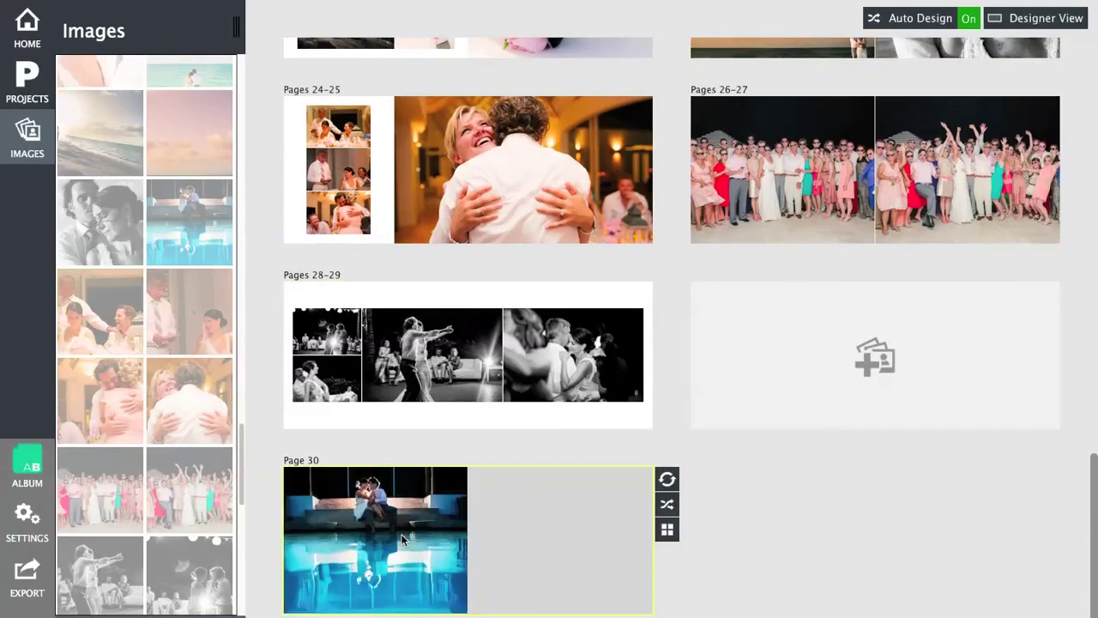
Reshuffle the layout proposals for Pages 14–15 and apply the one with the palm beach photo filling the right page
scroll(552, 440, up, 10)
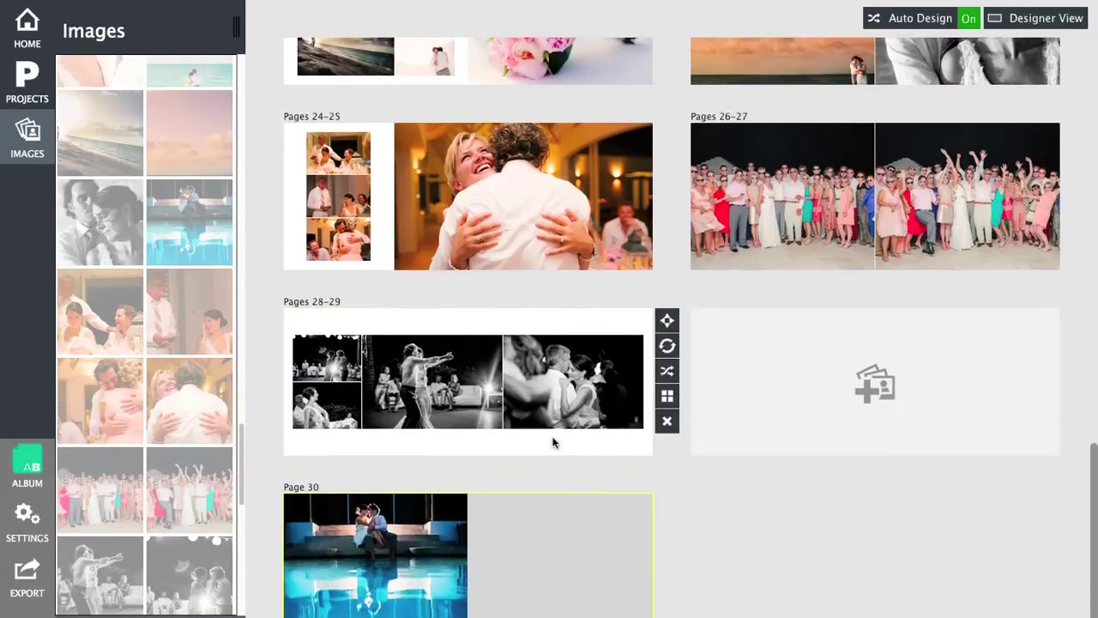
scroll(553, 439, up, 15)
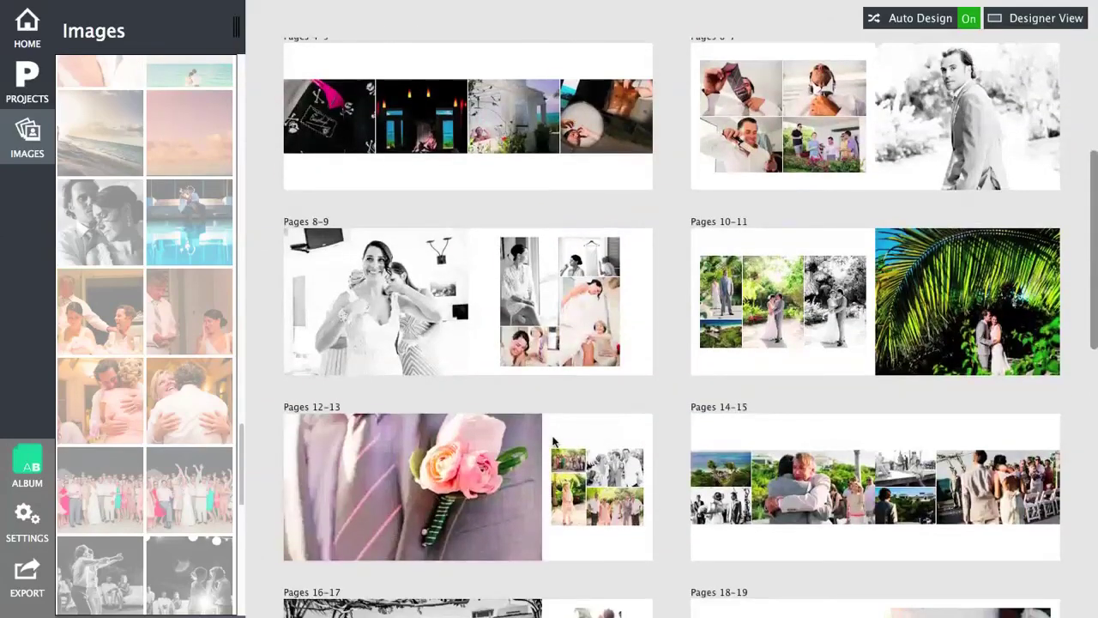
scroll(554, 441, down, 2)
mouse_move(794, 429)
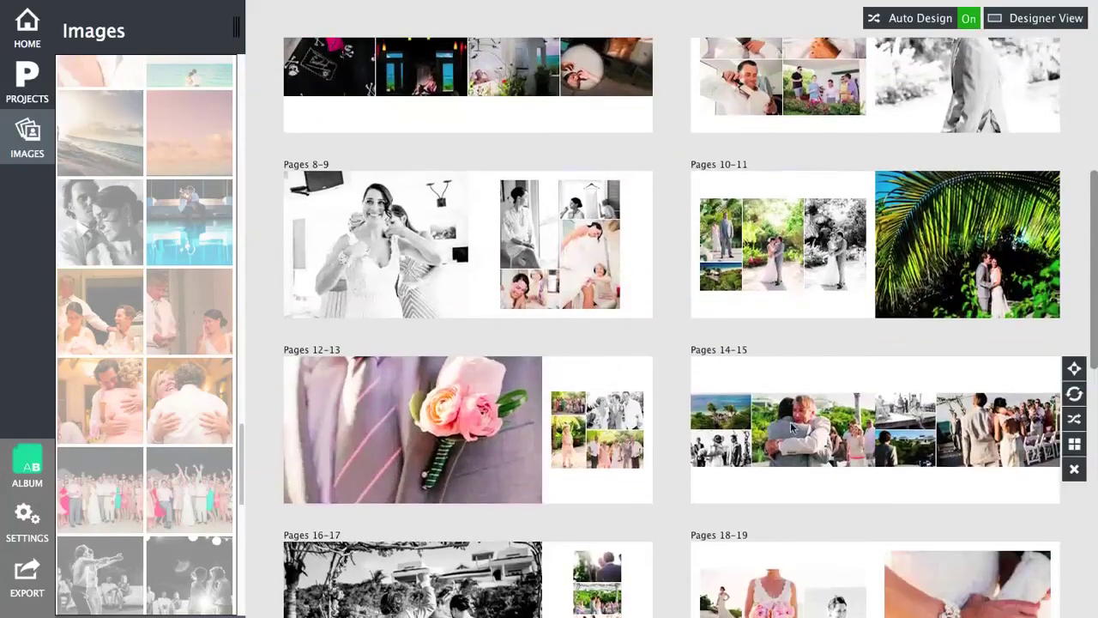
click(1078, 443)
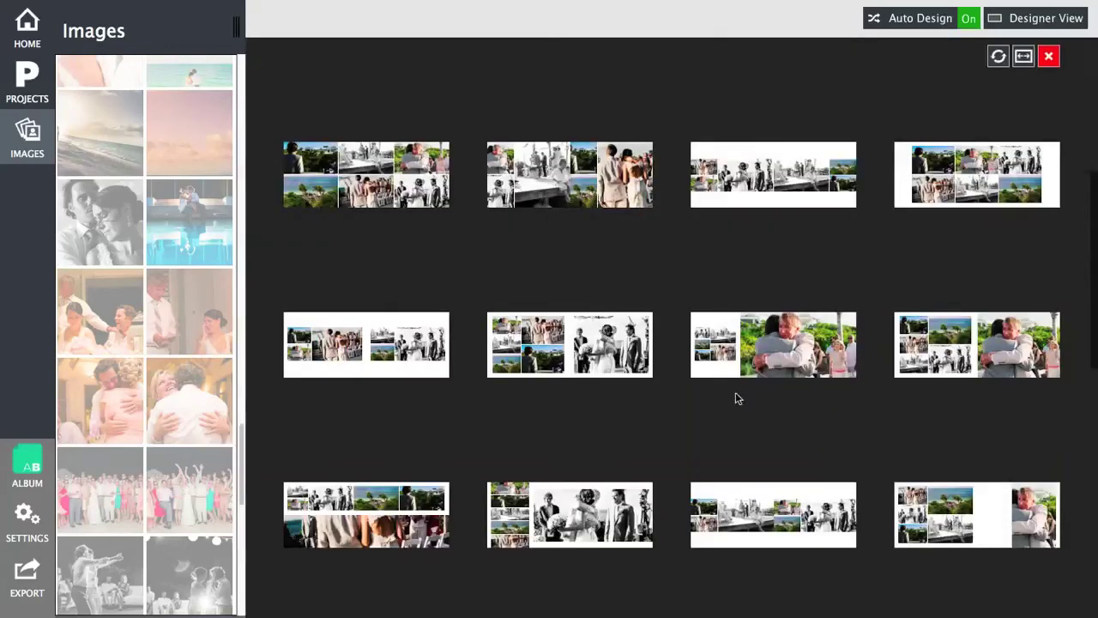
click(997, 57)
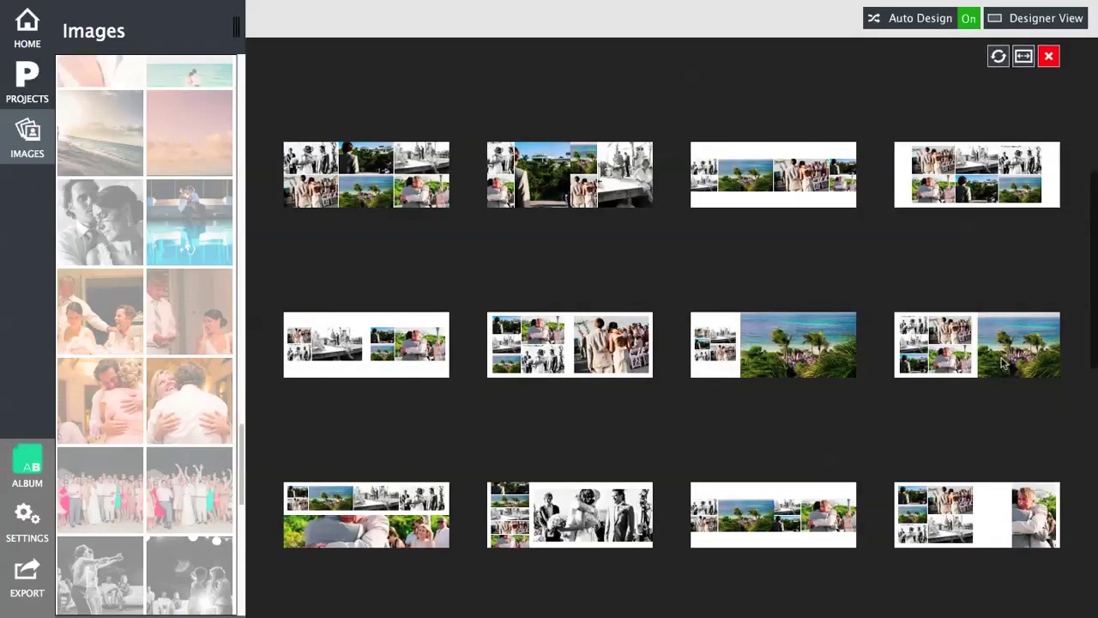
click(1005, 364)
Swap photos and cycle layouts on Pages 18–19 until the pink bouquet photo is large on the left with four small photos beside it
scroll(694, 360, down, 5)
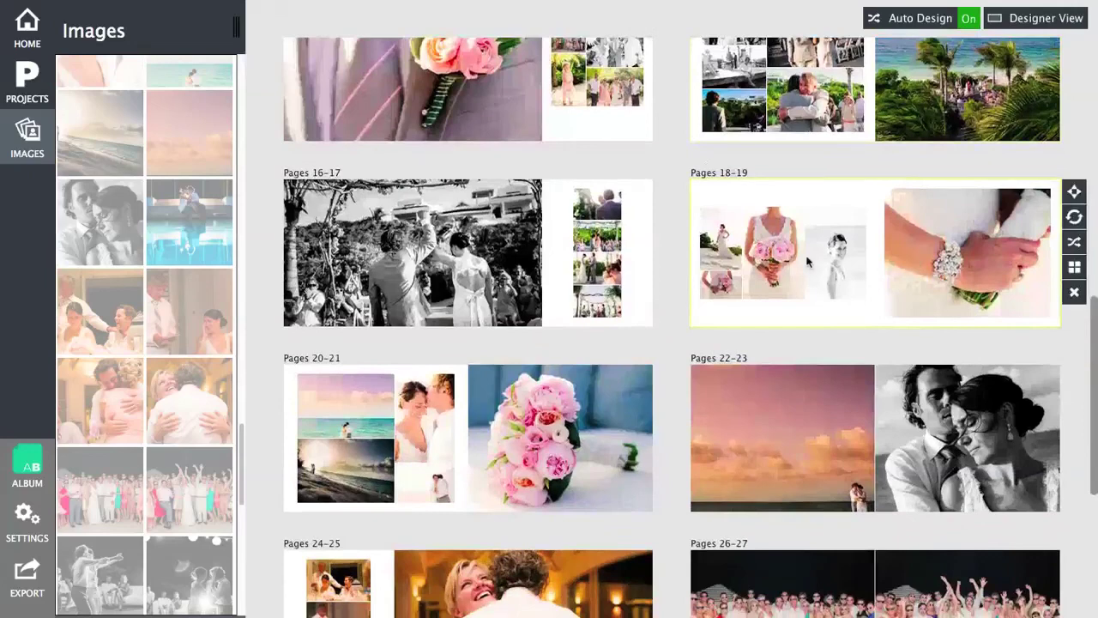
drag(779, 266, 825, 306)
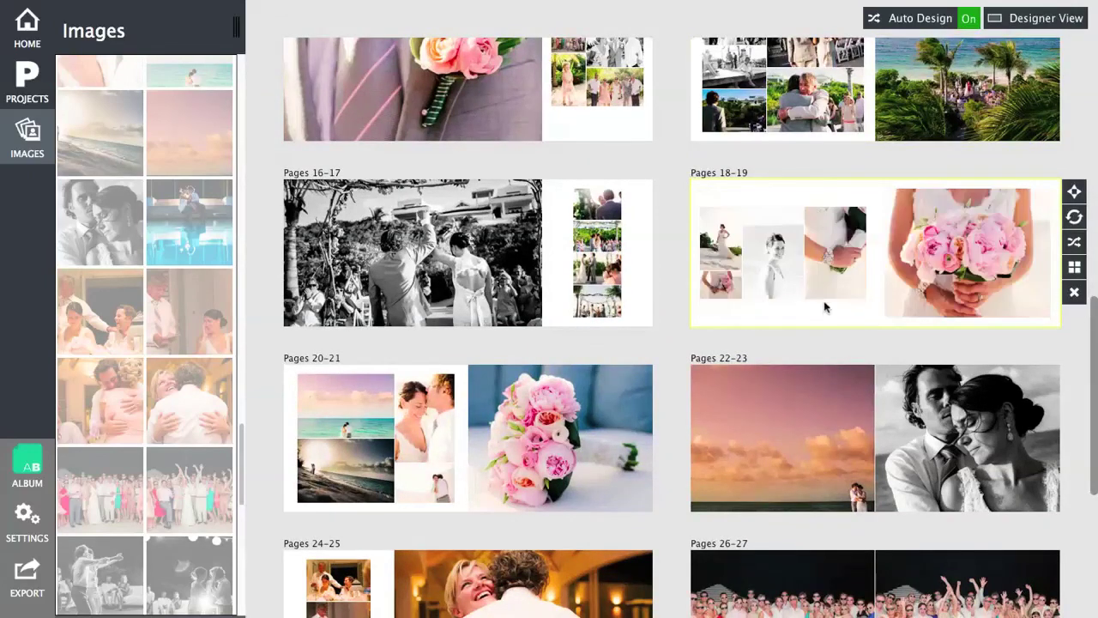
click(931, 262)
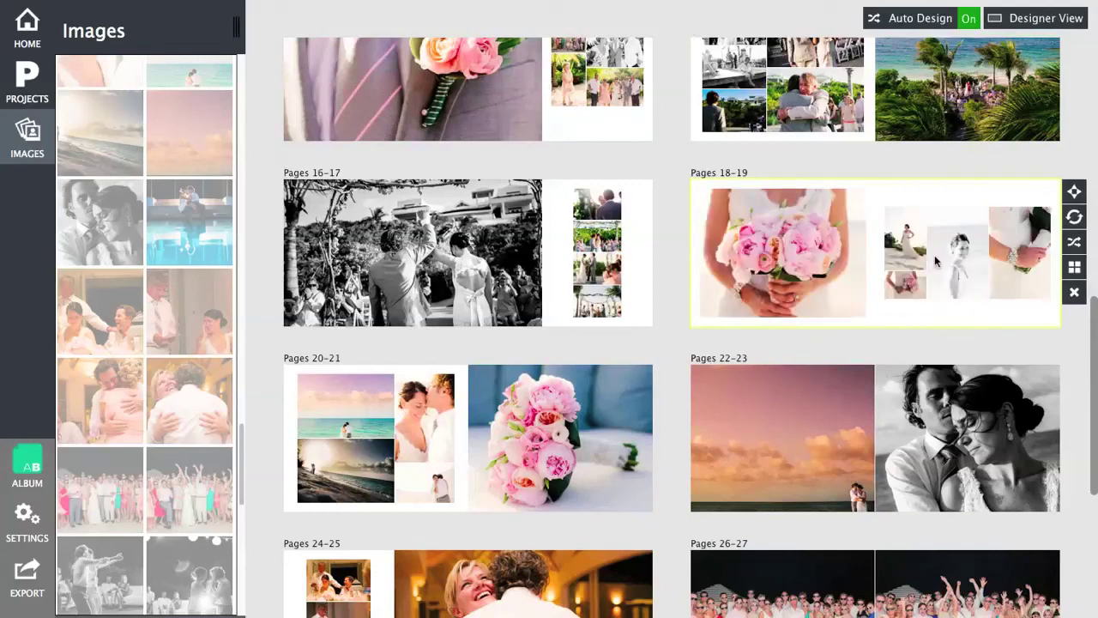
click(935, 257)
click(935, 257)
click(935, 258)
click(935, 257)
click(935, 259)
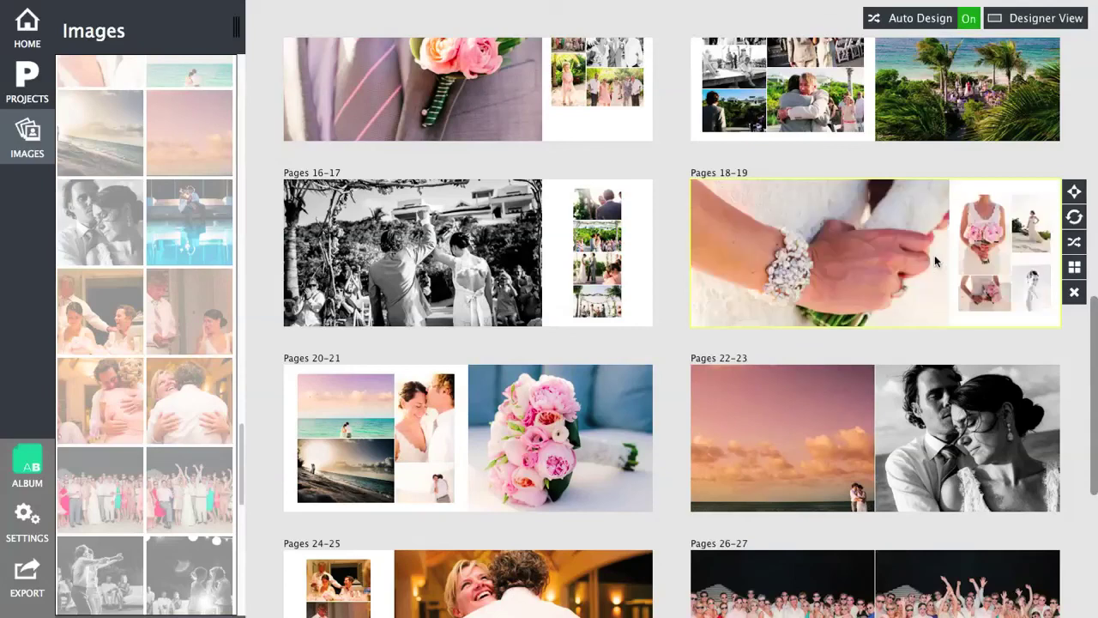
click(934, 254)
click(935, 255)
click(935, 255)
click(934, 254)
click(934, 255)
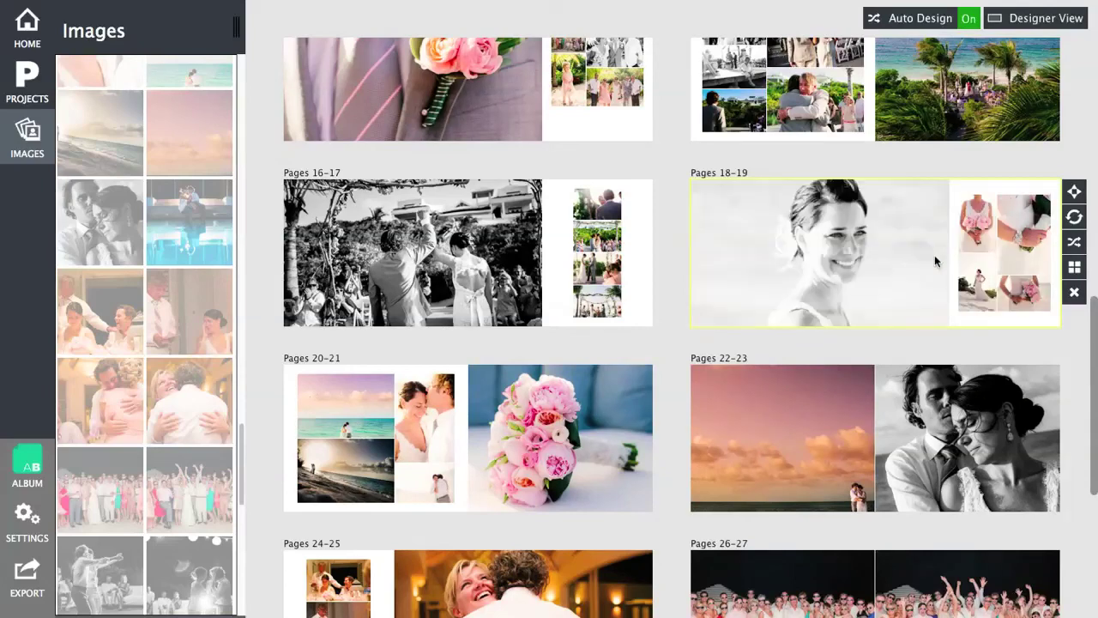
click(935, 255)
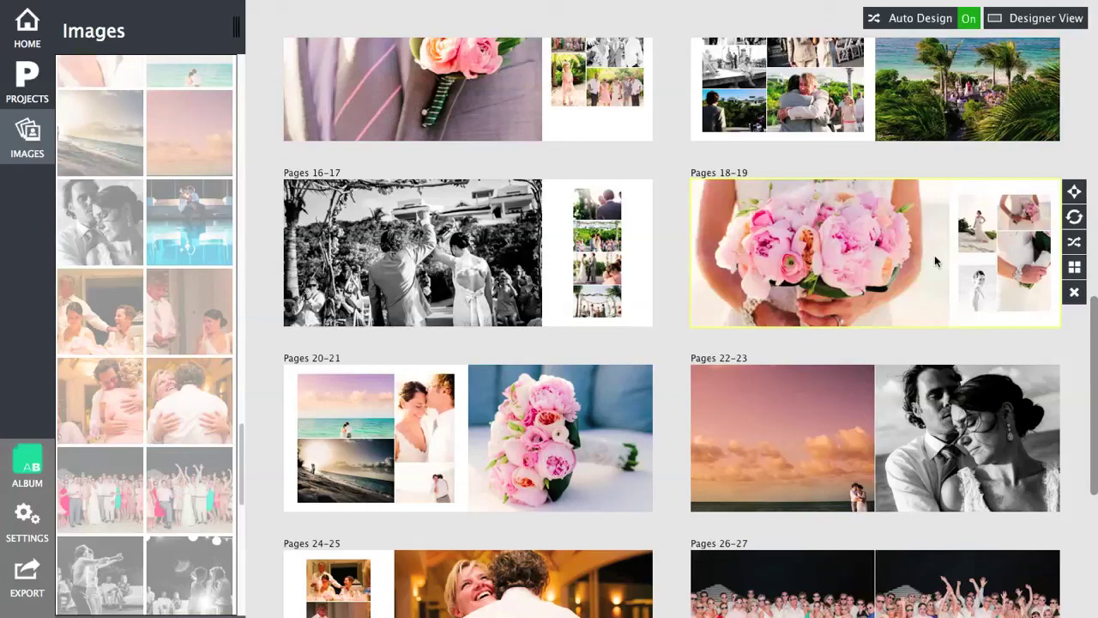
Move the sunset beach photo to Pages 22–23, and the pink sky and black-and-white couple photos to Pages 20–21
scroll(841, 289, down, 3)
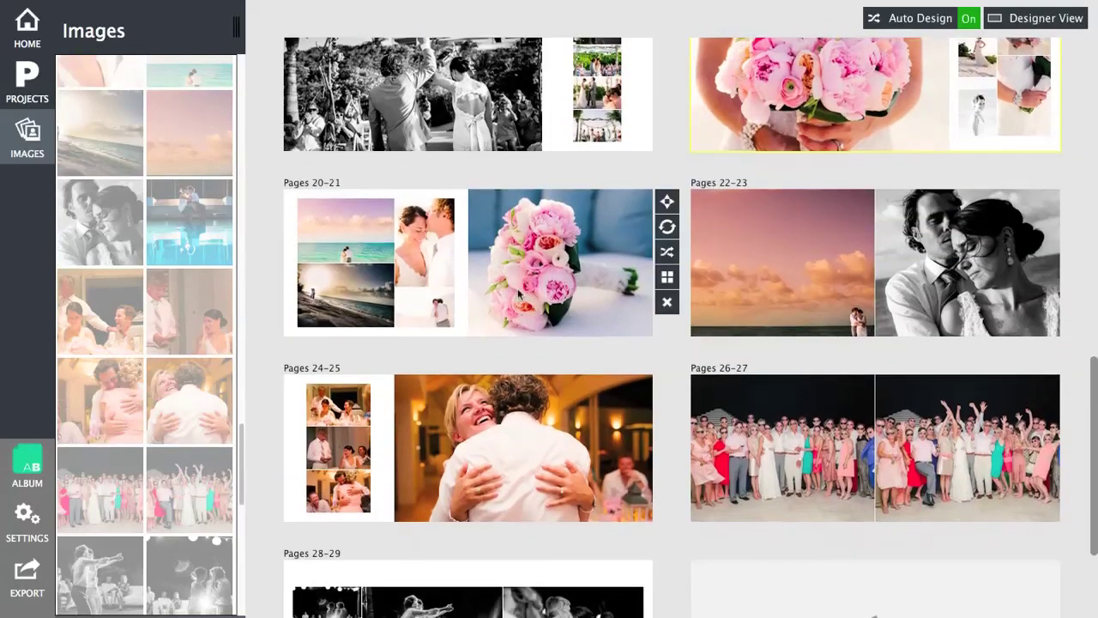
scroll(494, 291, down, 1)
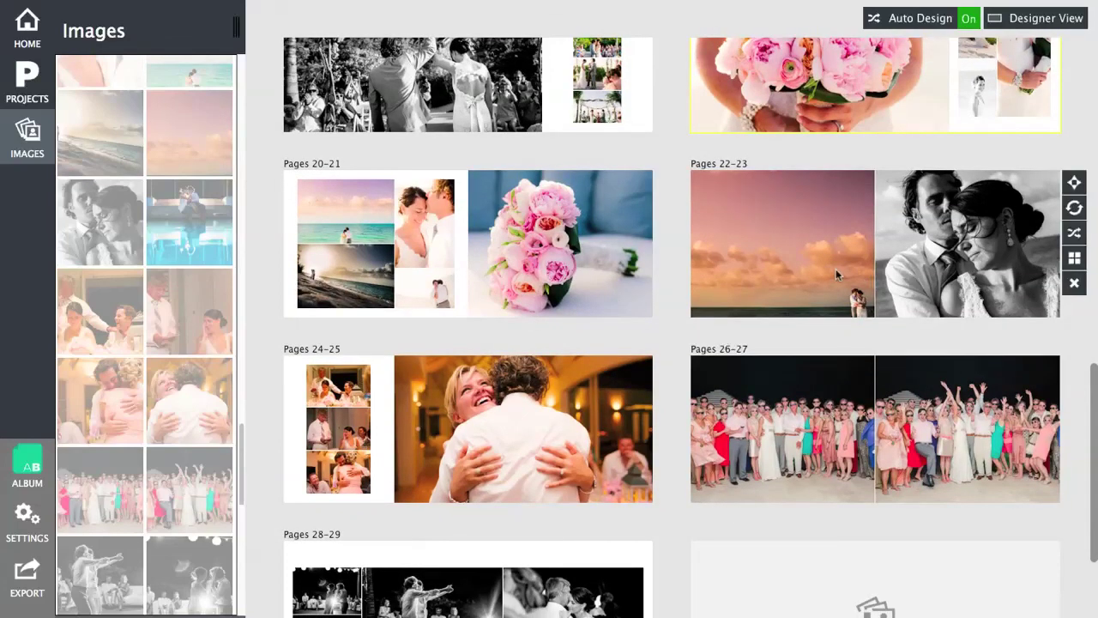
drag(358, 283, 412, 266)
drag(795, 234, 429, 257)
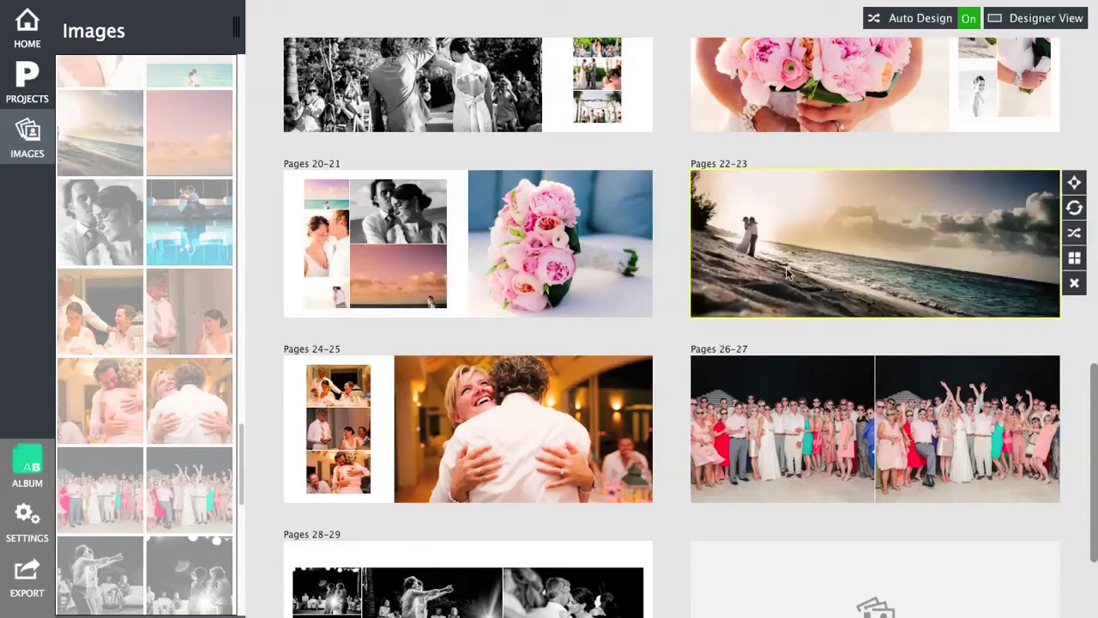
Shift the beach photo's crop on Pages 22–23 upward so more sand shows below the couple
drag(798, 272, 794, 257)
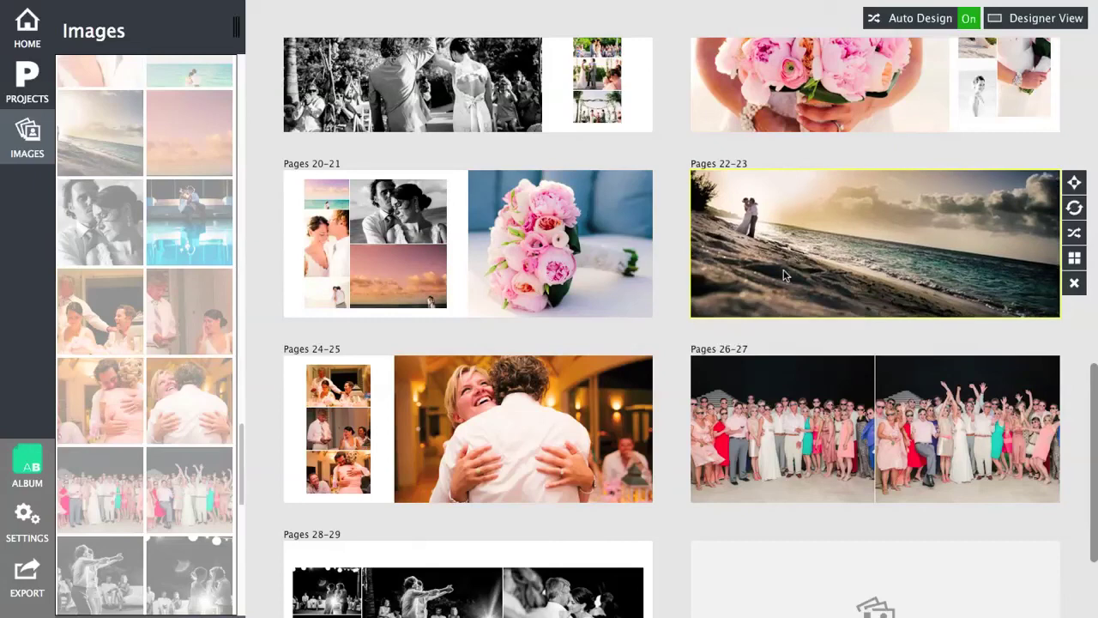
drag(787, 272, 792, 268)
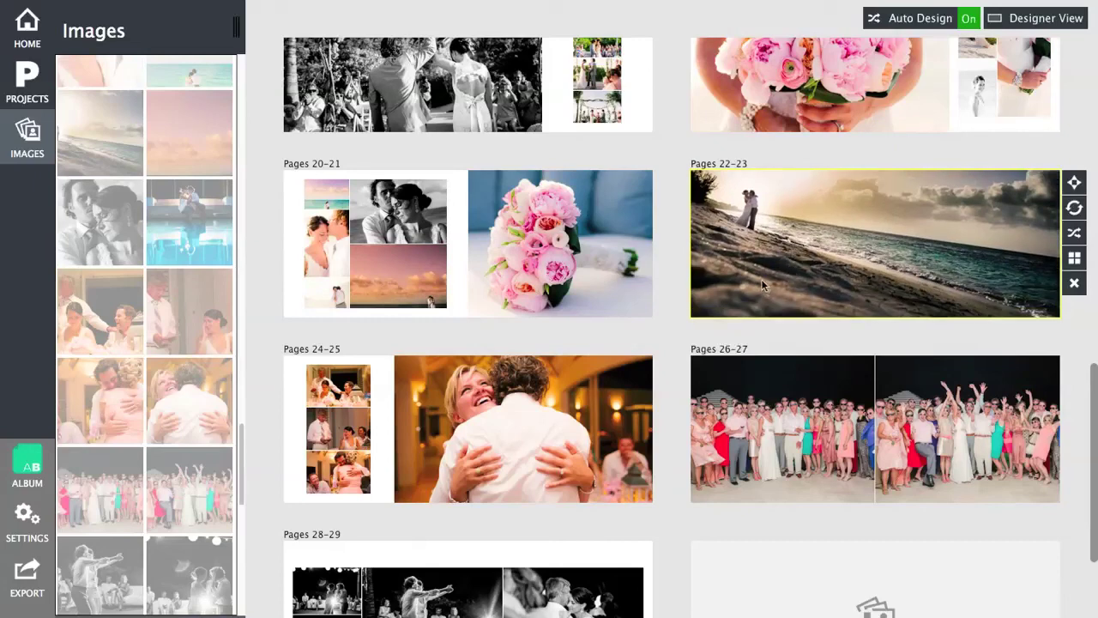
drag(754, 286, 810, 271)
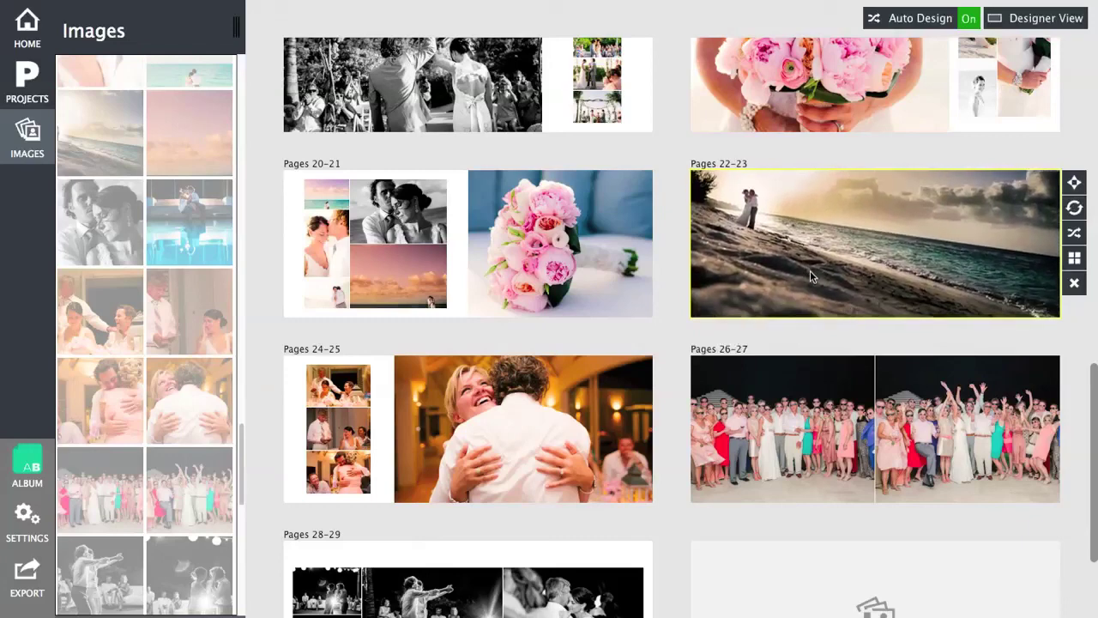
Apply the layout with a white border around the two side-by-side group photos to Pages 26–27
scroll(563, 299, down, 2)
scroll(562, 299, down, 2)
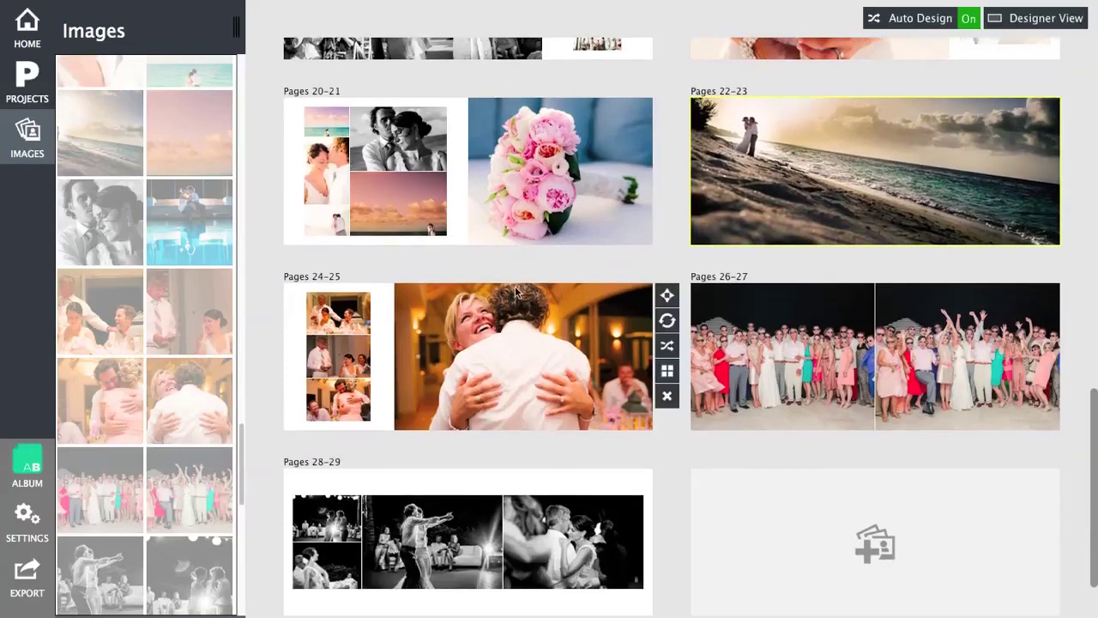
scroll(519, 292, down, 3)
scroll(519, 293, down, 4)
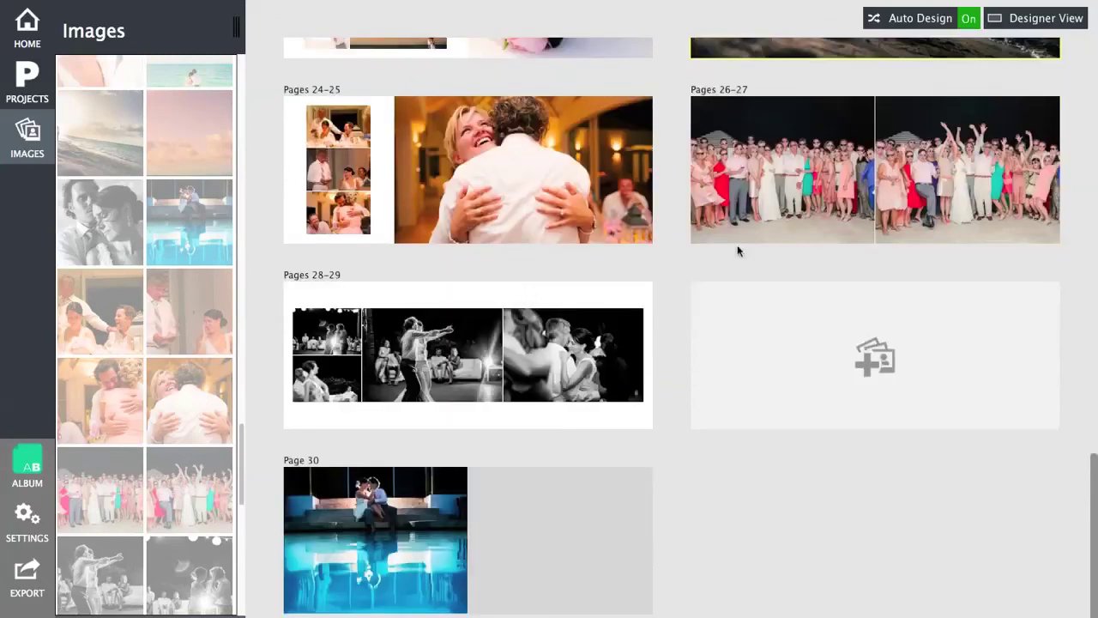
mouse_move(774, 198)
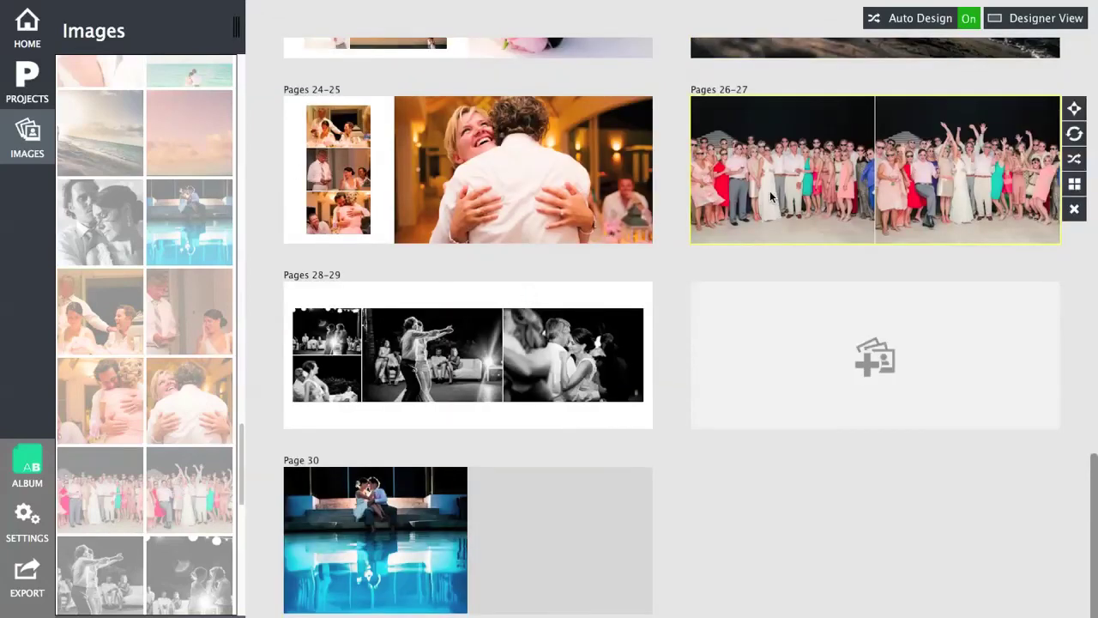
click(1072, 184)
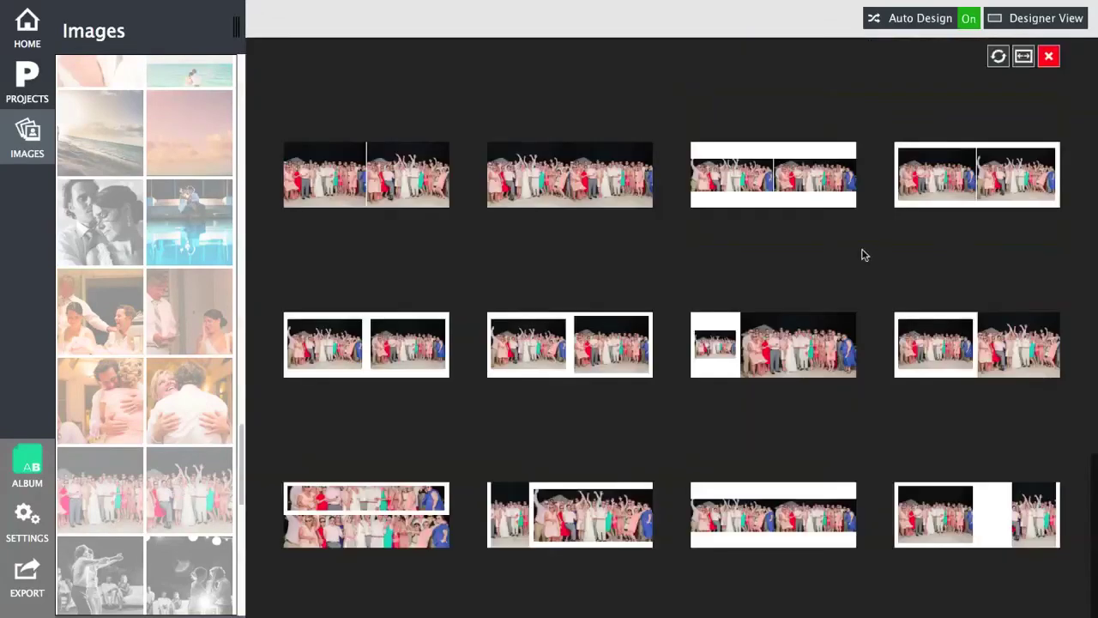
click(980, 174)
Cycle the layouts of Pages 28–29 to the large dancing couple photo on the left with three small photos stacked beside it
mouse_move(420, 363)
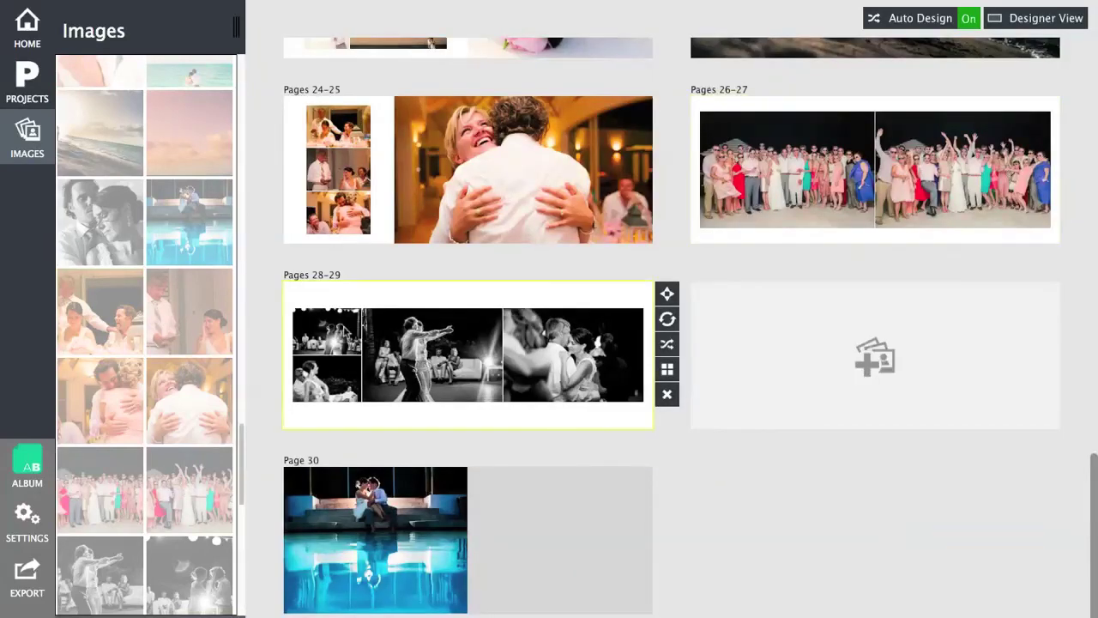
key(Down)
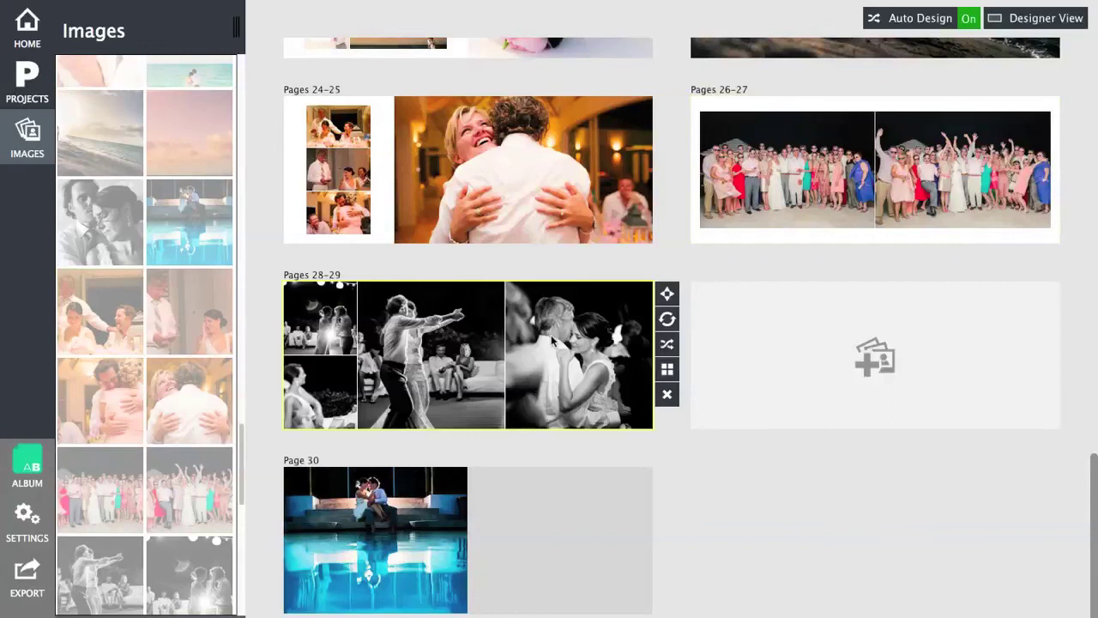
key(Down)
key(Down)
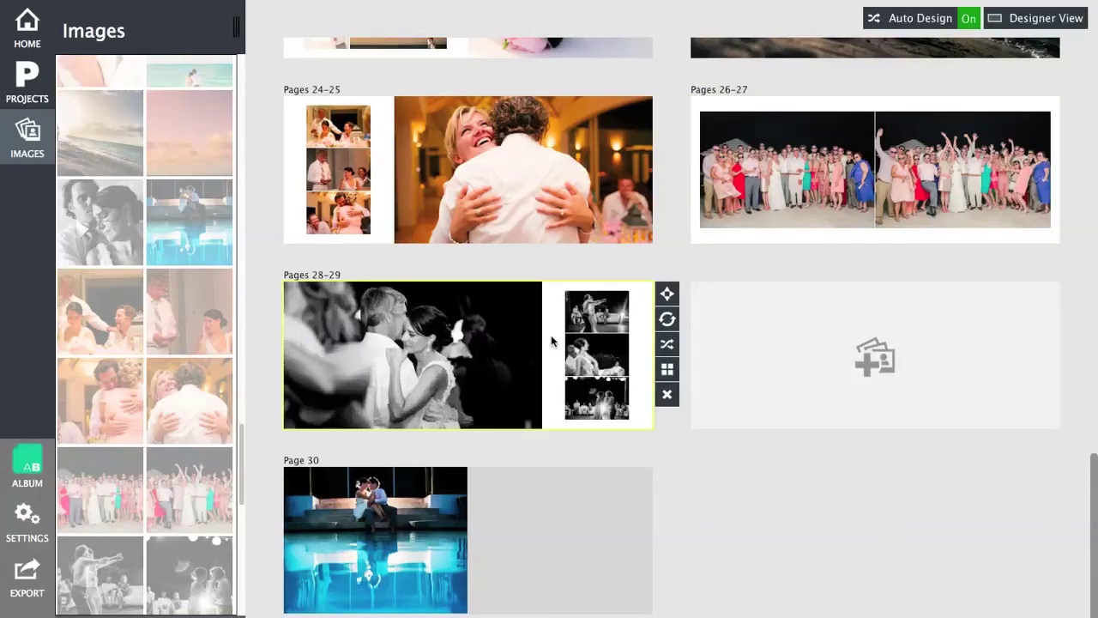
key(Down)
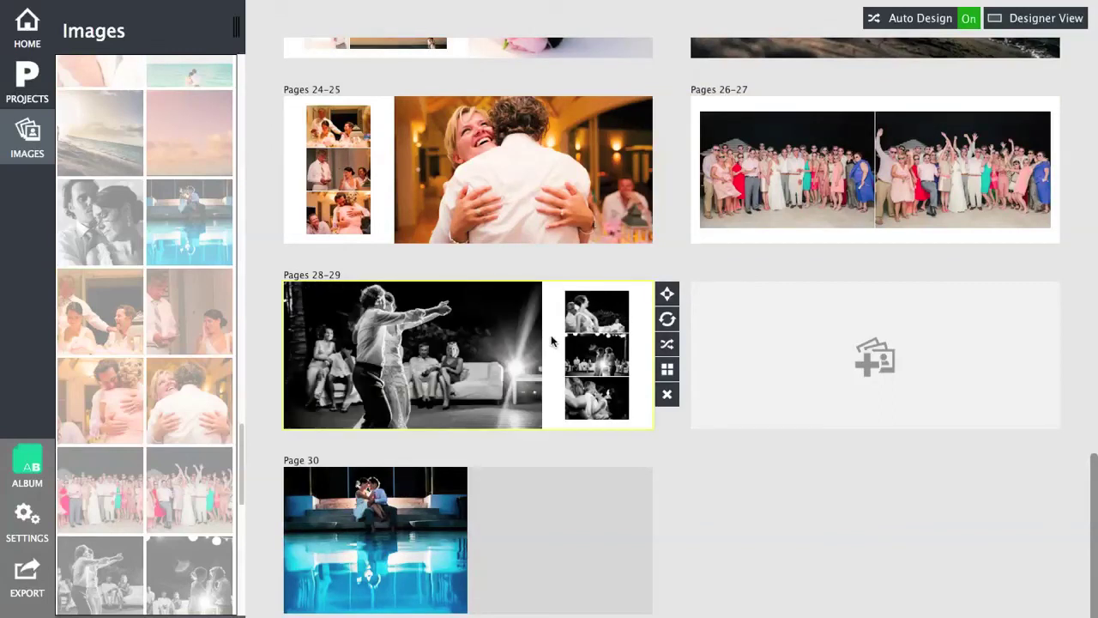
key(Down)
Apply the layout with three small stacked photos and the large dark room photo to Pages 4–5
scroll(458, 355, up, 3)
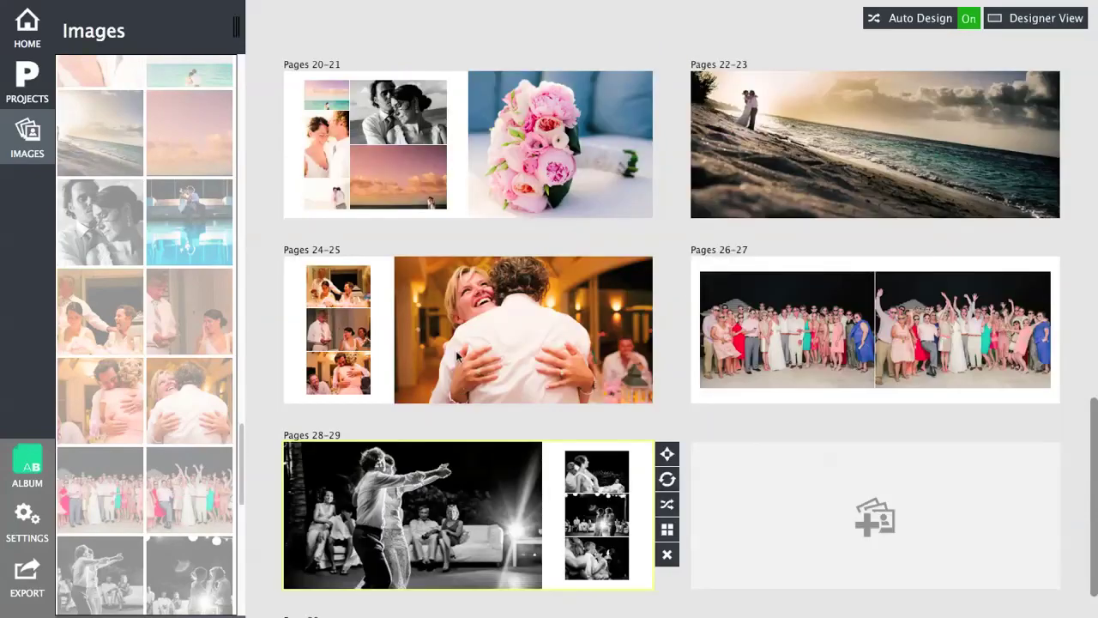
scroll(457, 356, up, 15)
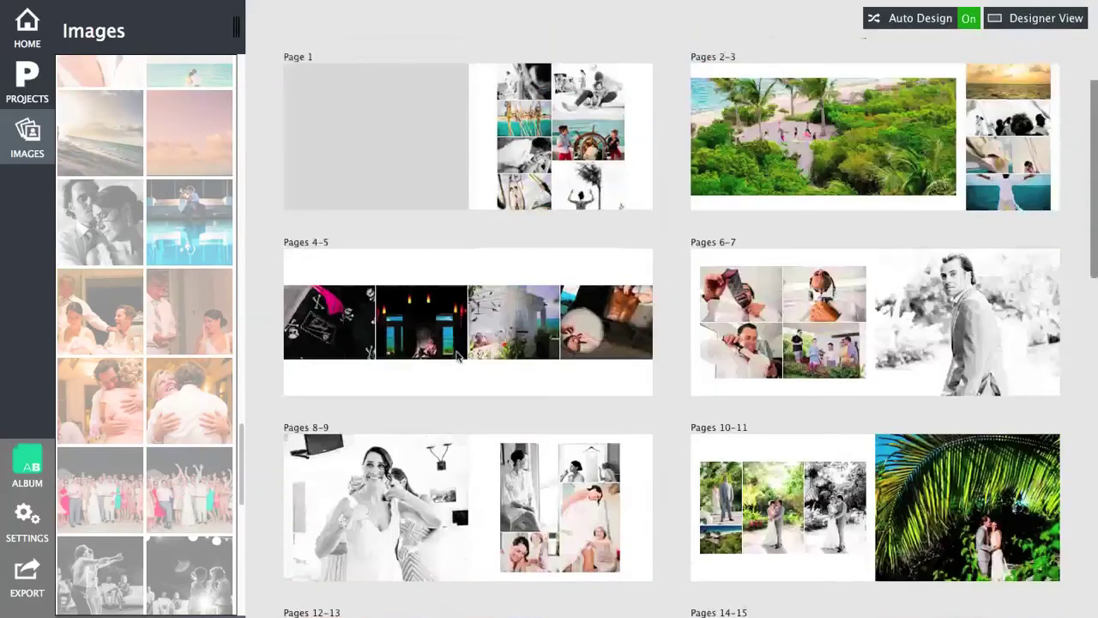
scroll(458, 355, up, 1)
mouse_move(457, 355)
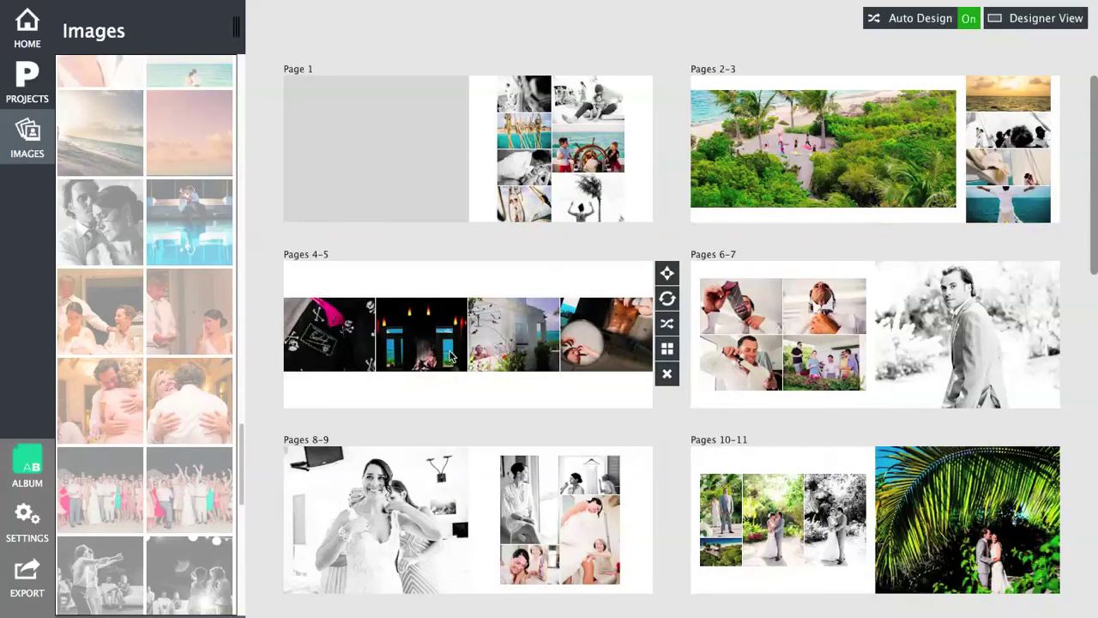
click(667, 349)
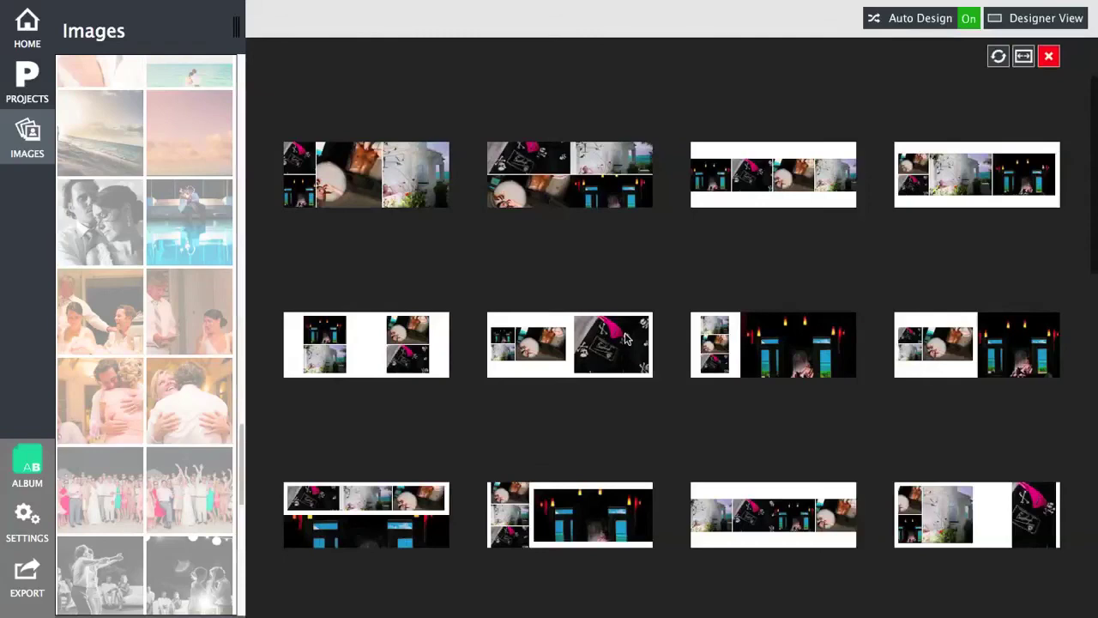
click(783, 360)
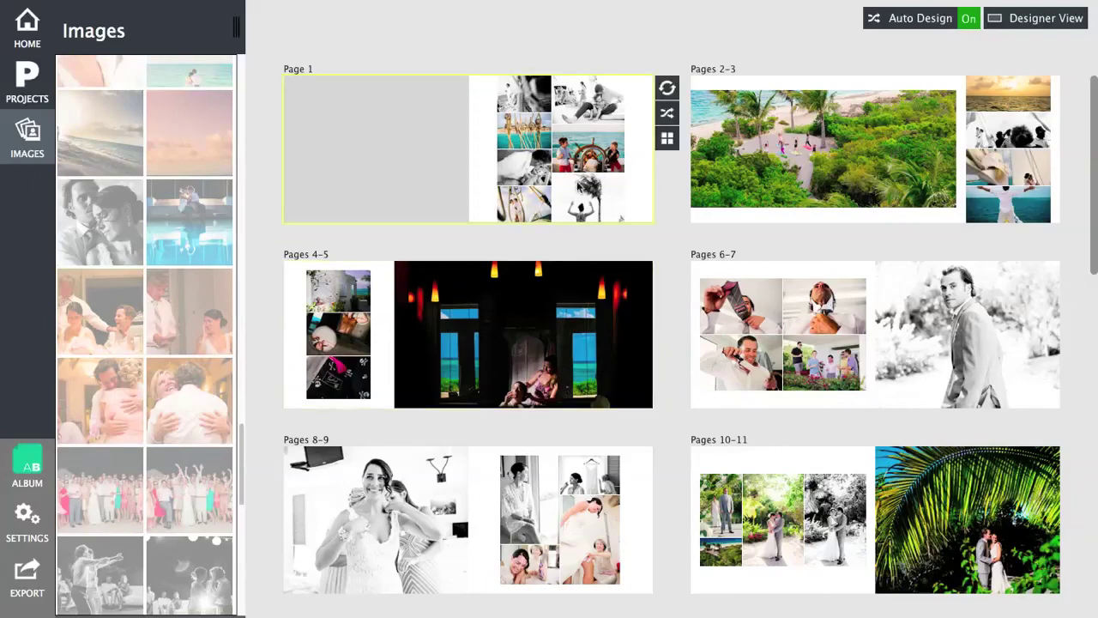
Open the Page 1 spread in the single-spread design view and go through the spreads to Pages 6–7
double_click(620, 217)
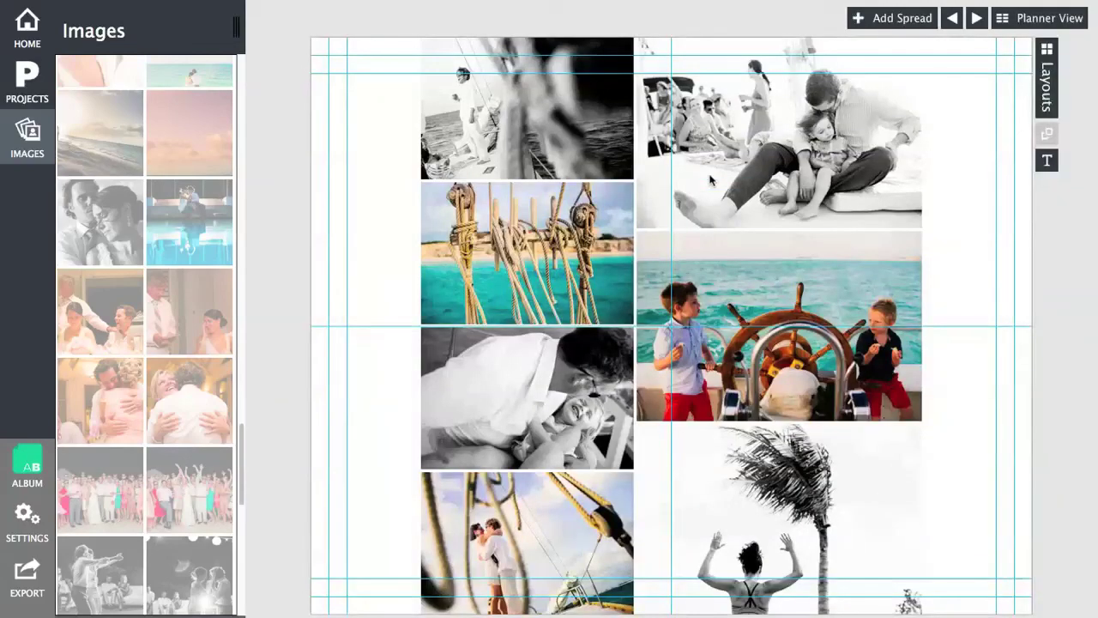
key(Right)
key(Right)
key(Right)
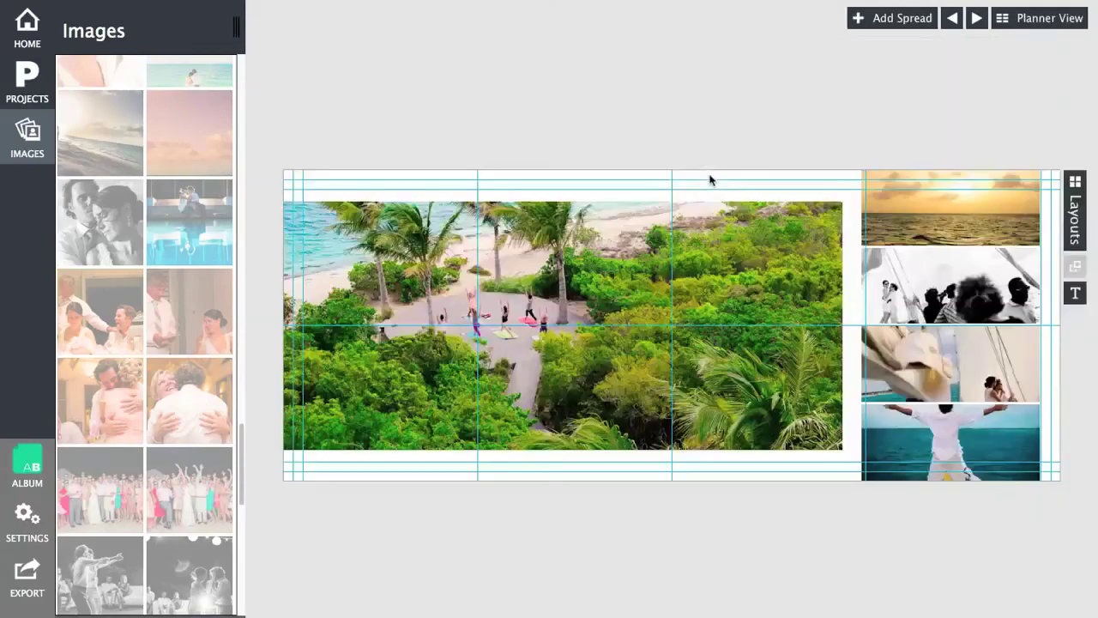
key(Right)
key(Left)
key(Right)
key(Left)
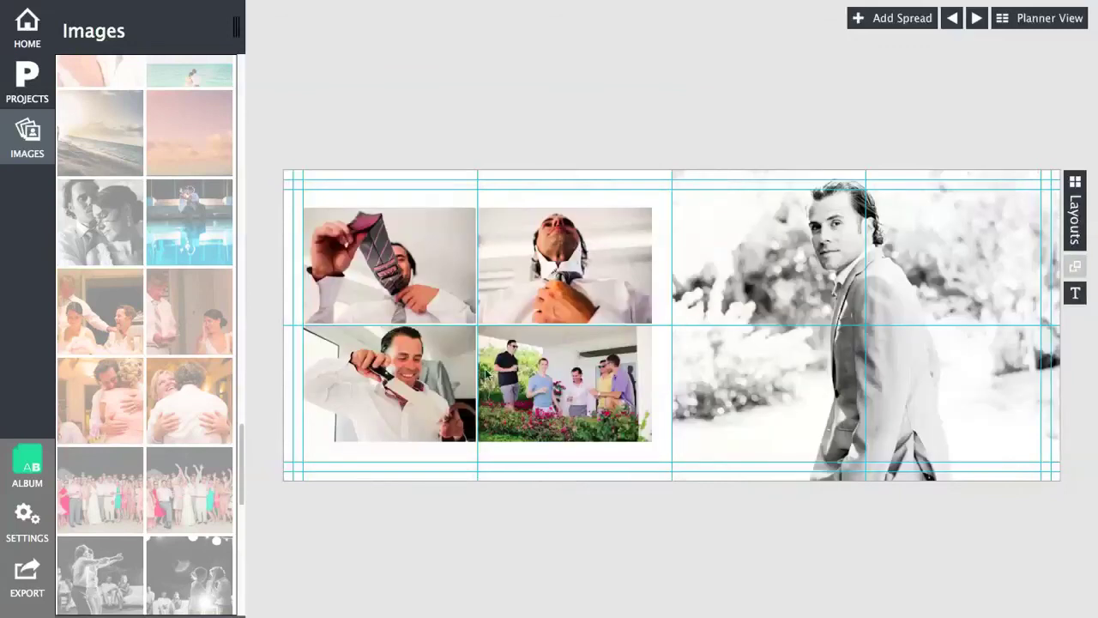
Remove the outdoor group photo of the men from the left page of Pages 6–7, then go on to Pages 10–11
click(565, 401)
key(Delete)
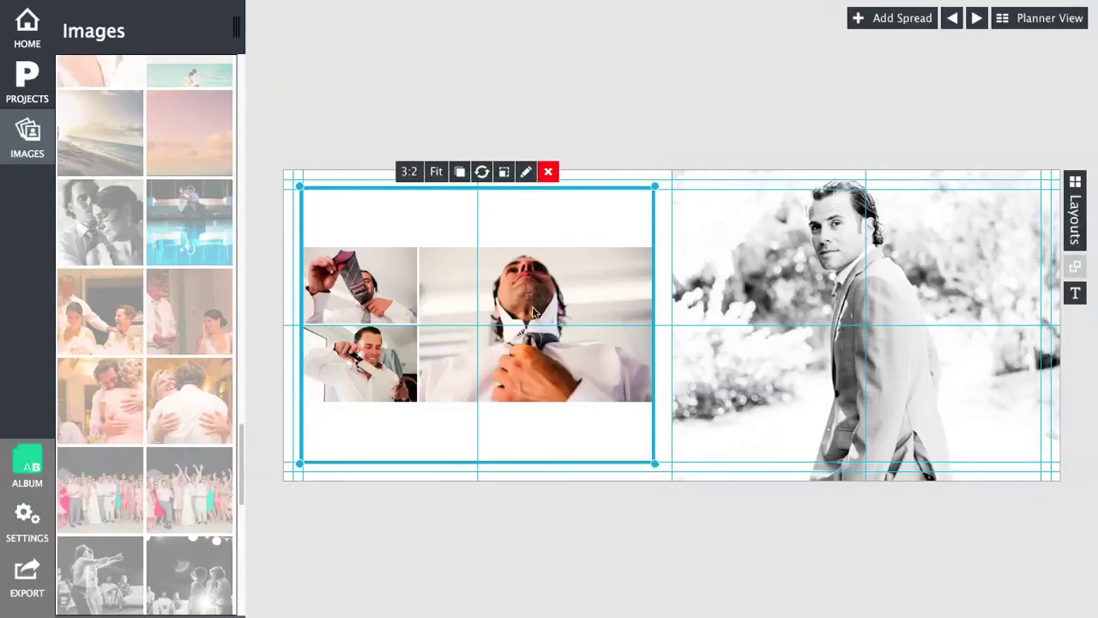
key(Right)
key(Right)
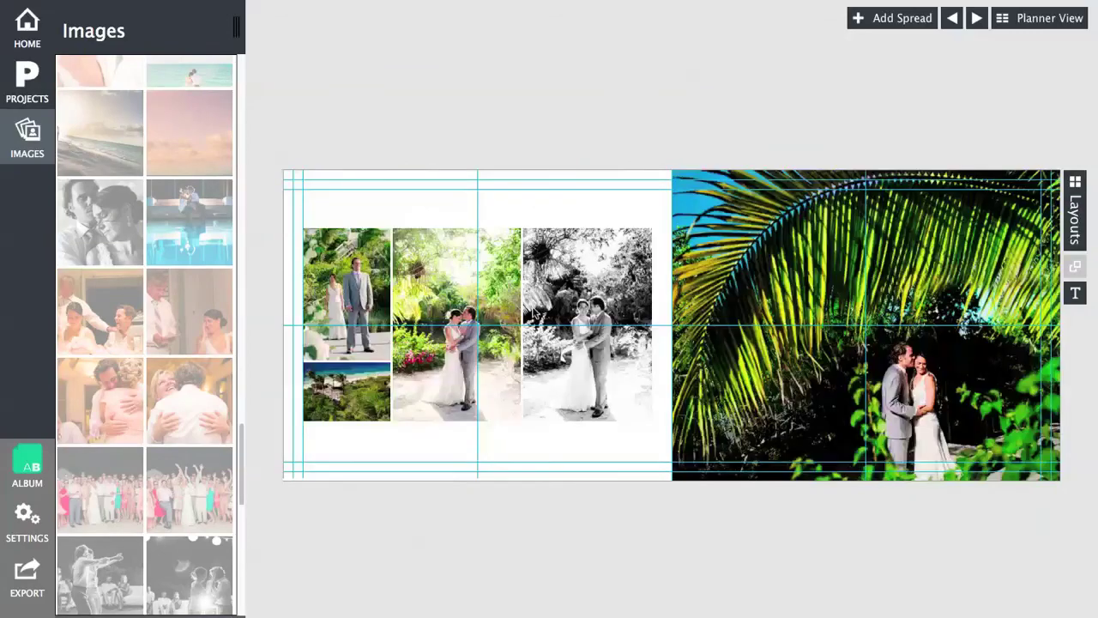
Look through the spreads that follow Pages 10–11, up to the bouquet spread and its neighbouring spreads
key(Right)
key(Right)
key(Right)
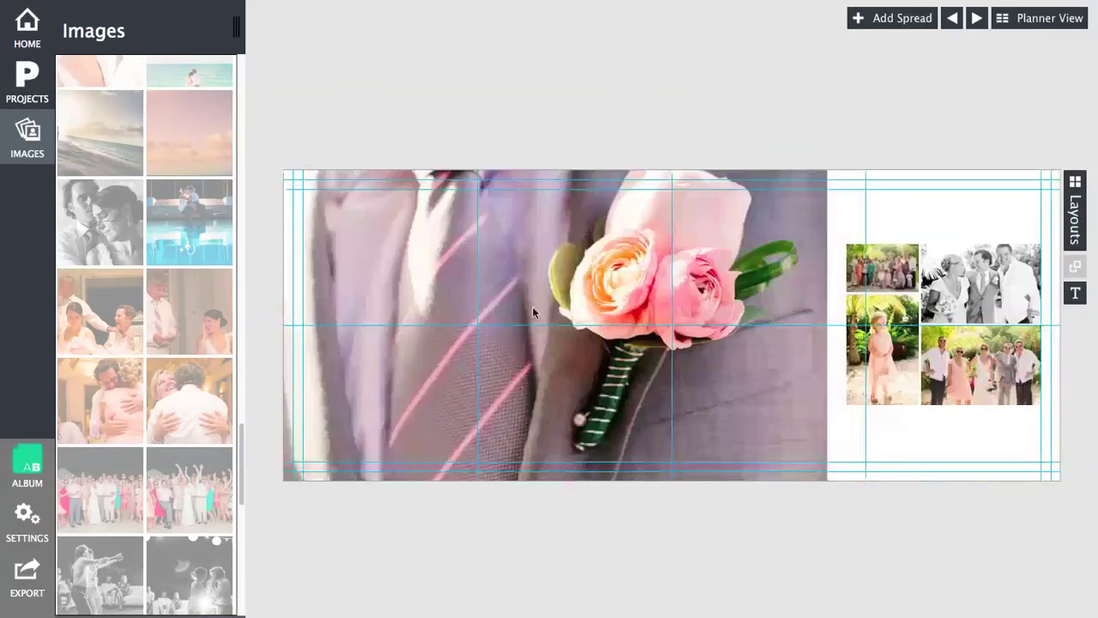
key(Right)
key(Right)
key(Right)
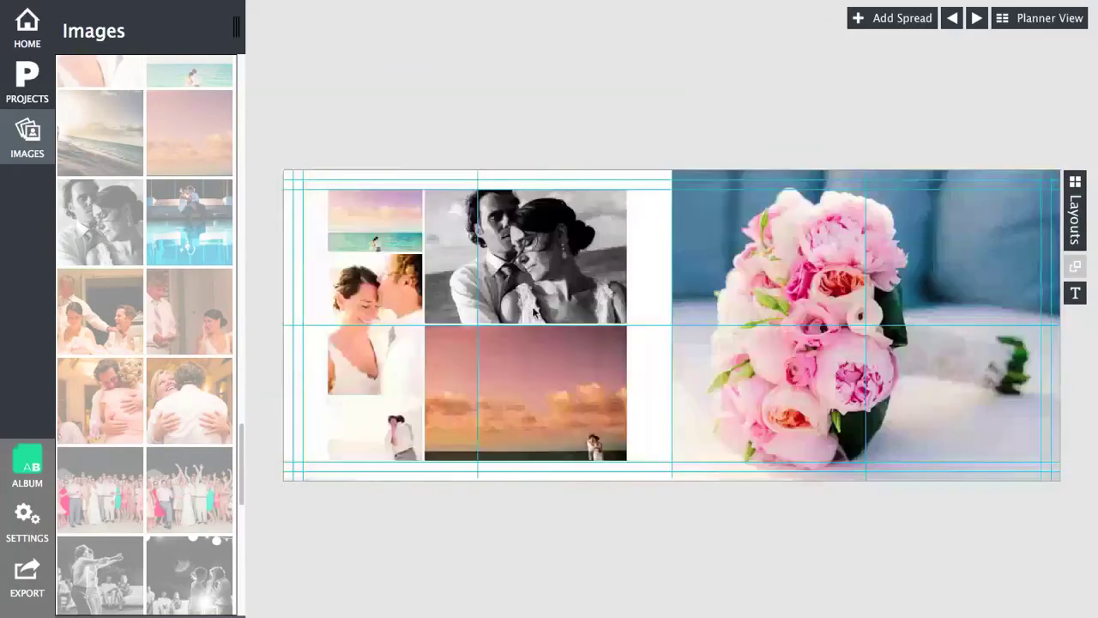
key(Right)
key(Left)
key(Left)
key(Right)
Add a blank spread and place the unused dancing and lantern photos on it as one collage
click(893, 18)
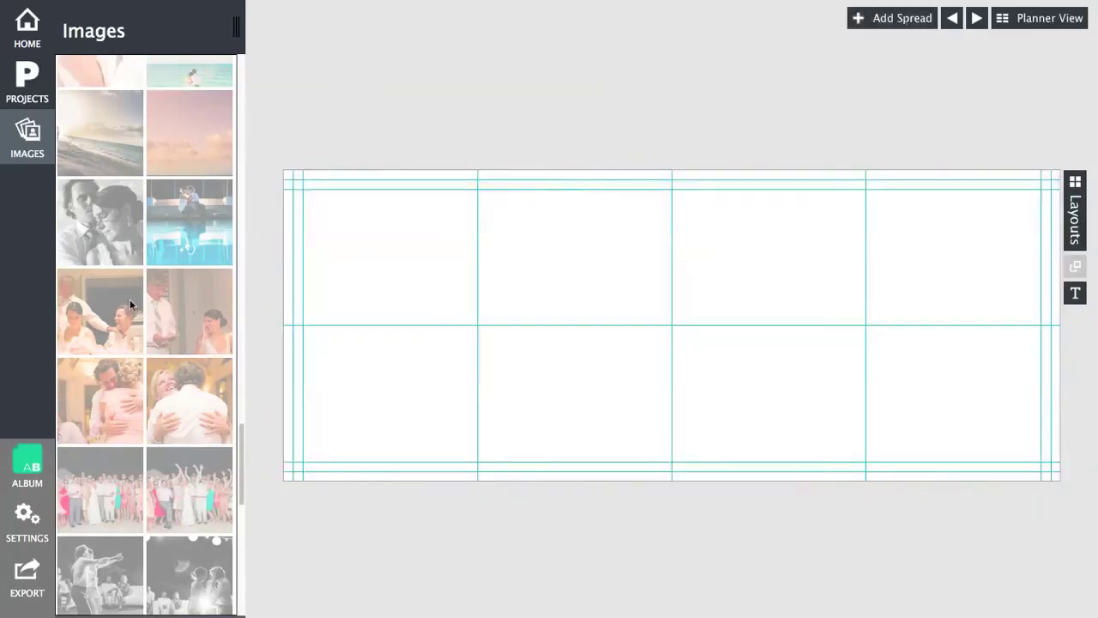
scroll(150, 296, down, 10)
scroll(149, 329, up, 2)
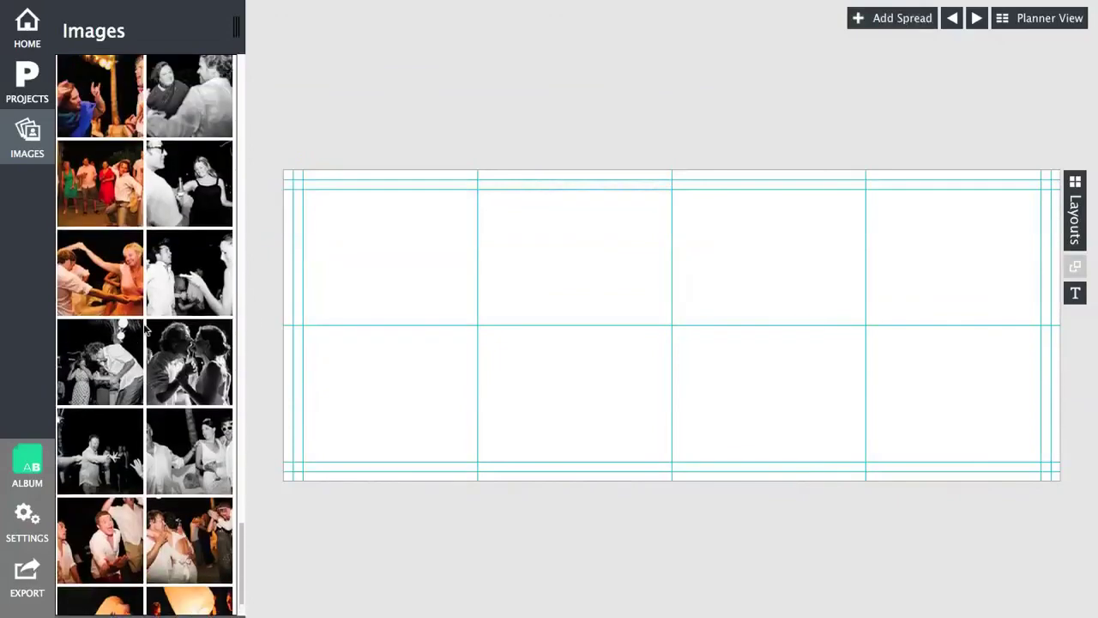
scroll(186, 472, down, 2)
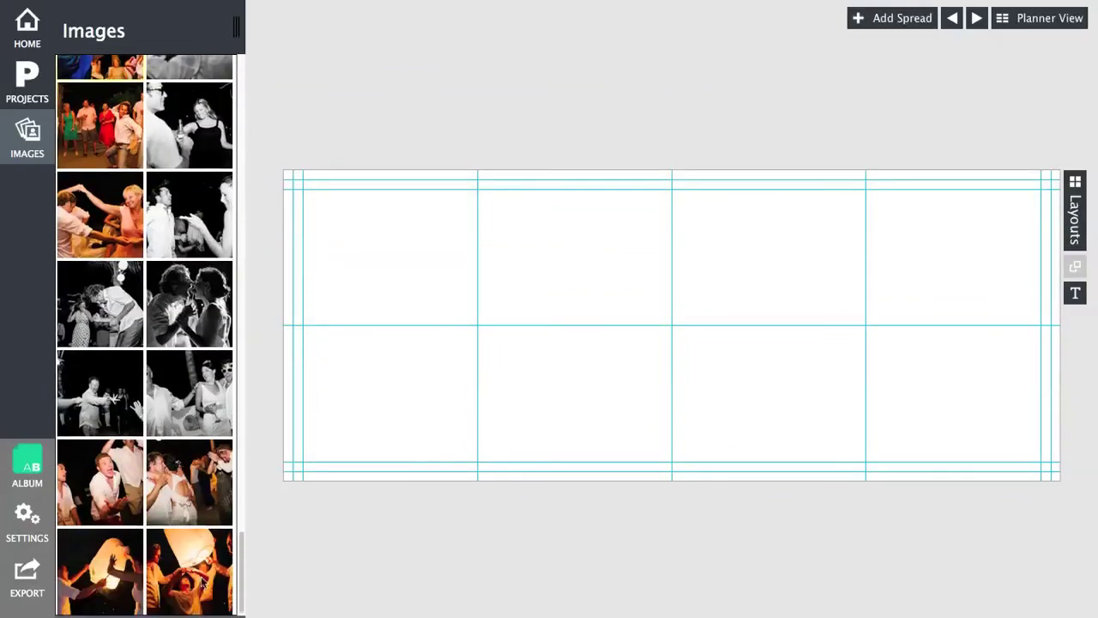
drag(198, 572, 603, 301)
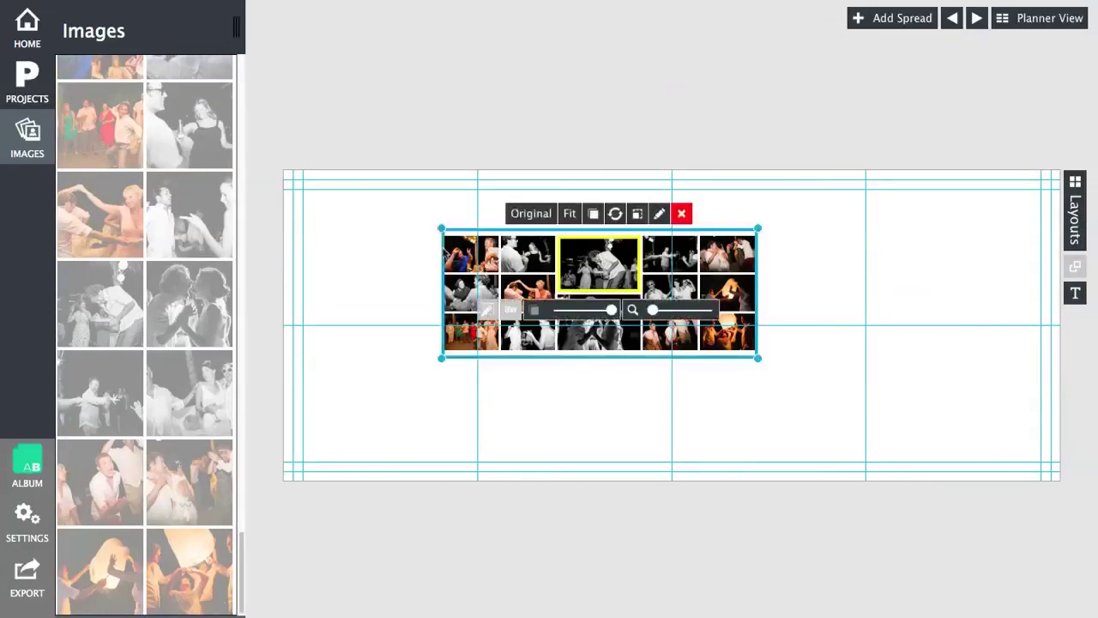
Enlarge the dancing and lantern collage across both pages and set its layout to 6 columns
drag(351, 202, 290, 184)
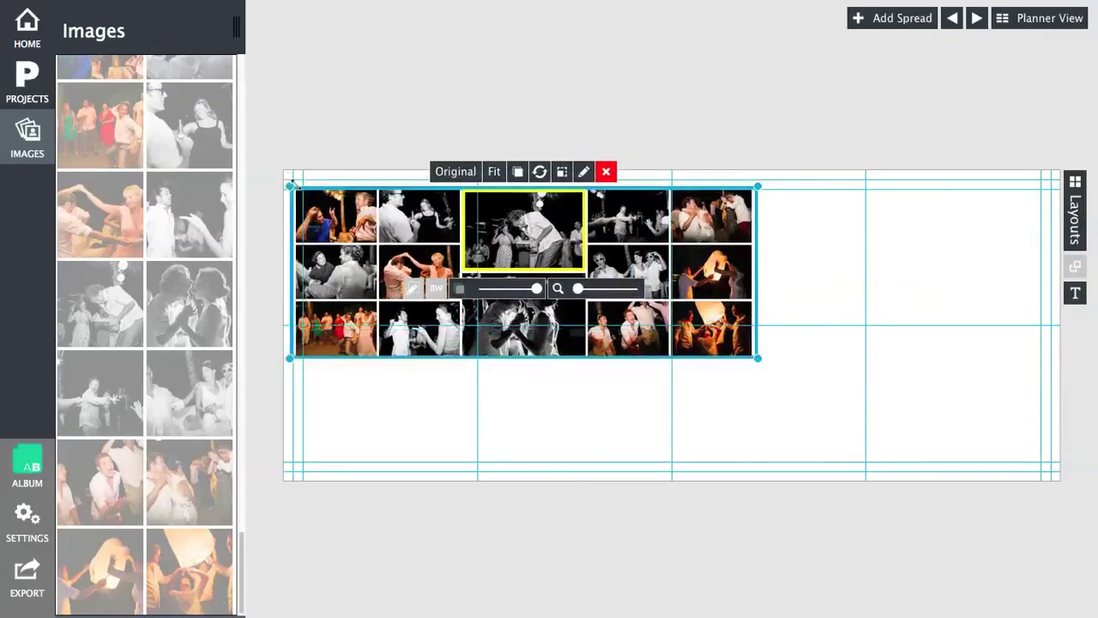
drag(760, 358, 1043, 472)
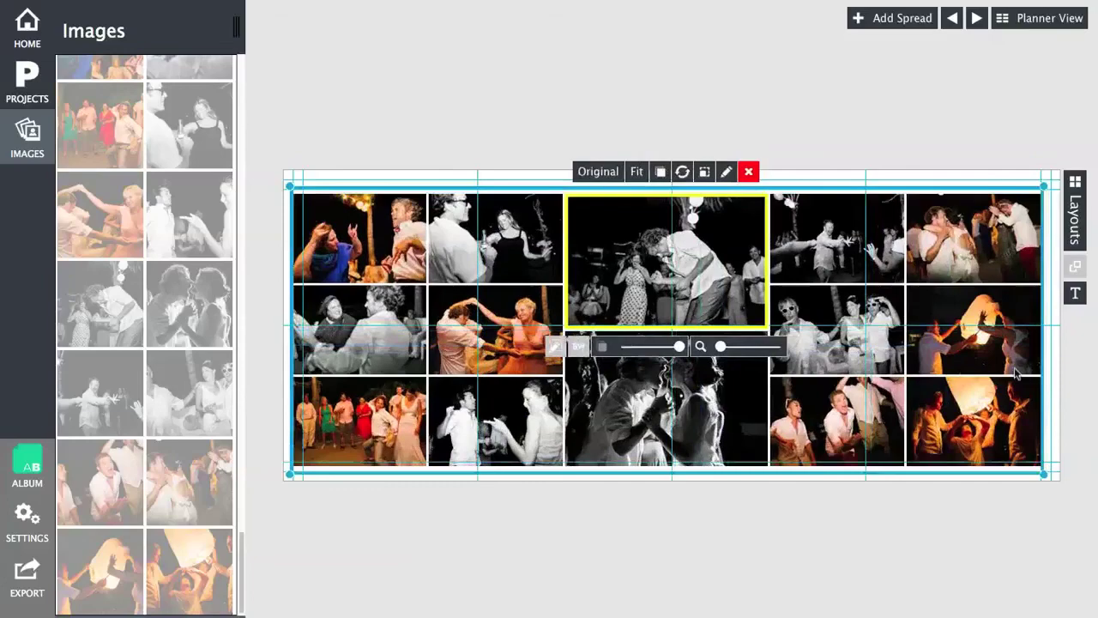
click(726, 172)
click(654, 196)
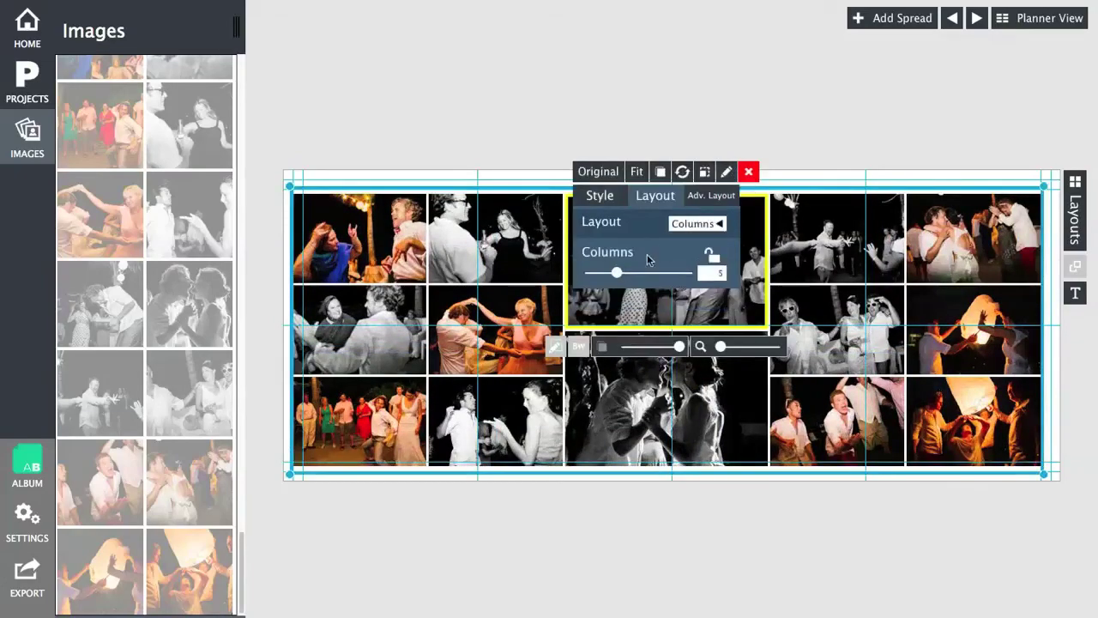
mouse_move(617, 272)
mouse_down()
mouse_move(654, 273)
mouse_move(607, 273)
mouse_move(628, 275)
mouse_up()
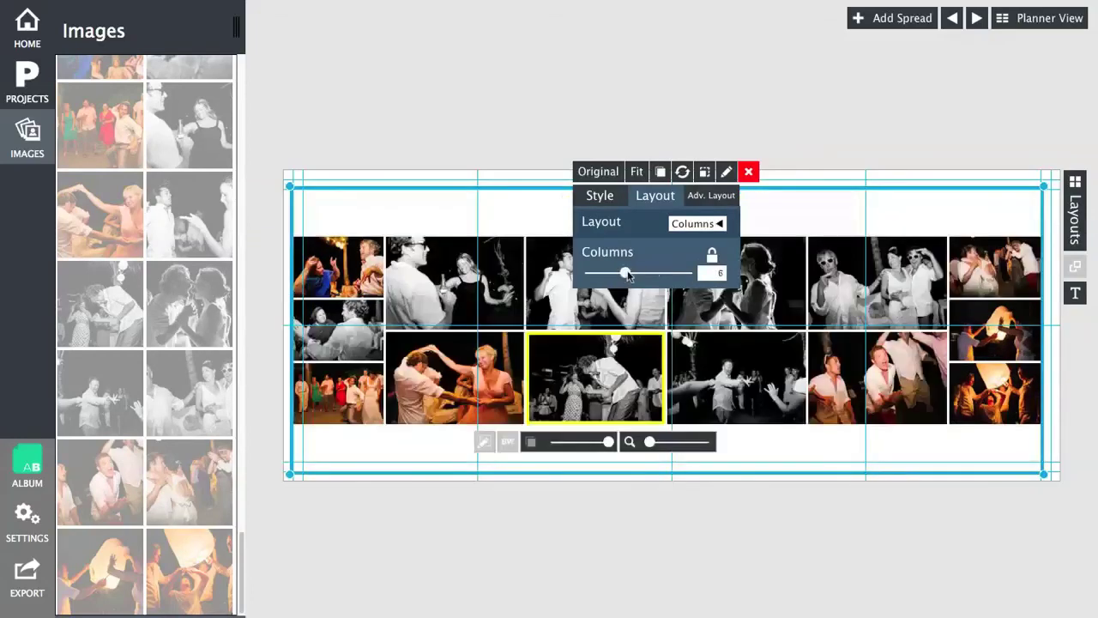
Set the second, fourth and sixth columns of the dancing and lantern collage to 1 photo each in the advanced layout
click(711, 195)
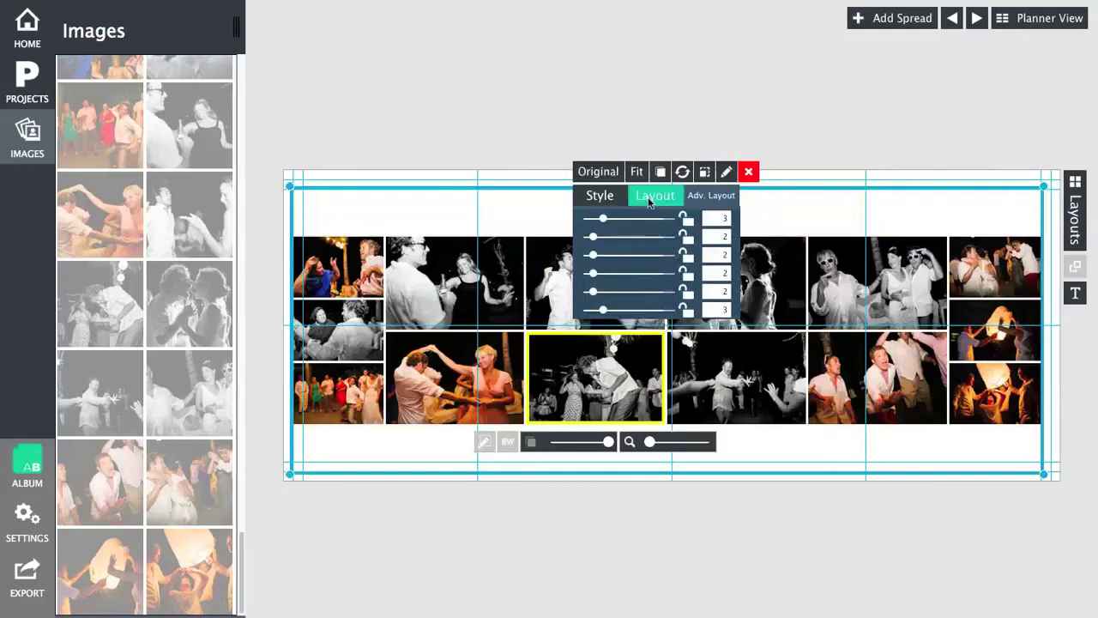
click(650, 198)
click(711, 195)
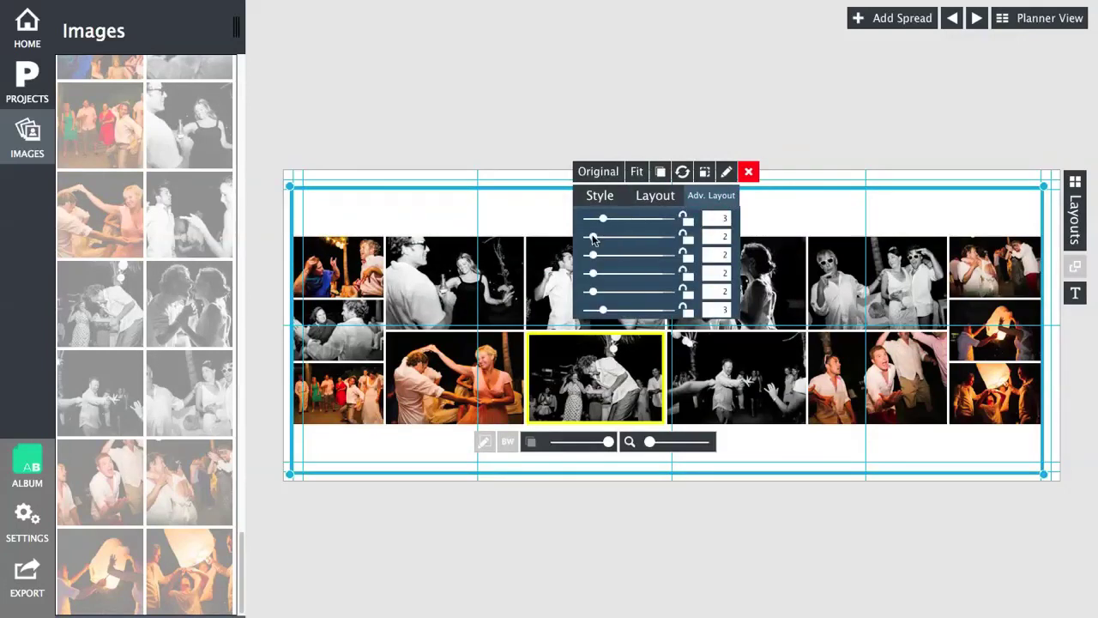
drag(592, 240, 566, 276)
drag(603, 309, 569, 312)
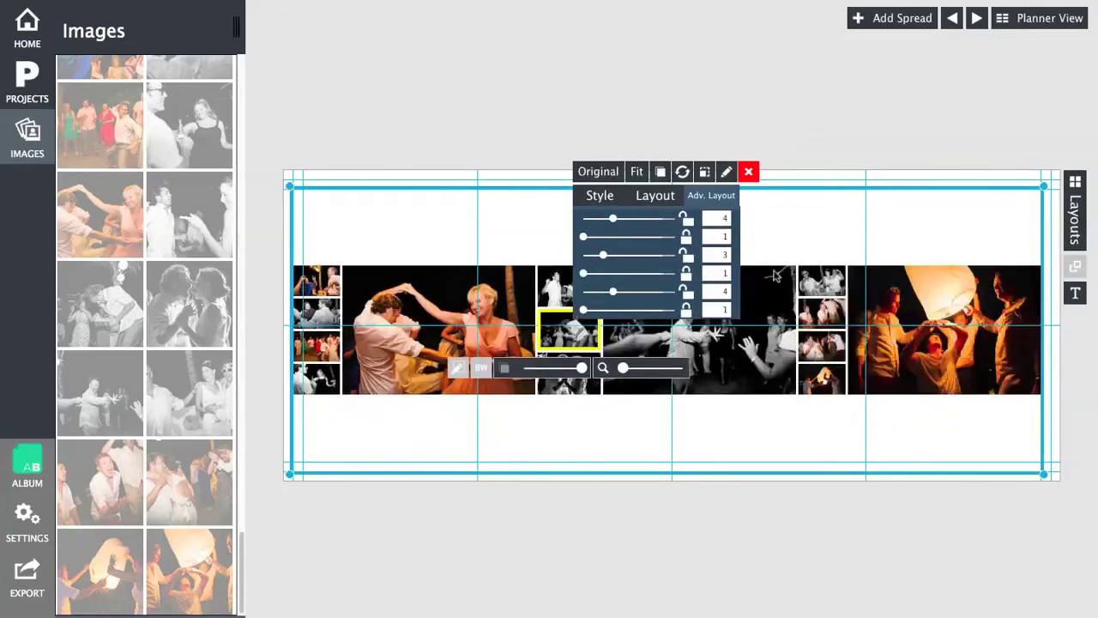
click(857, 232)
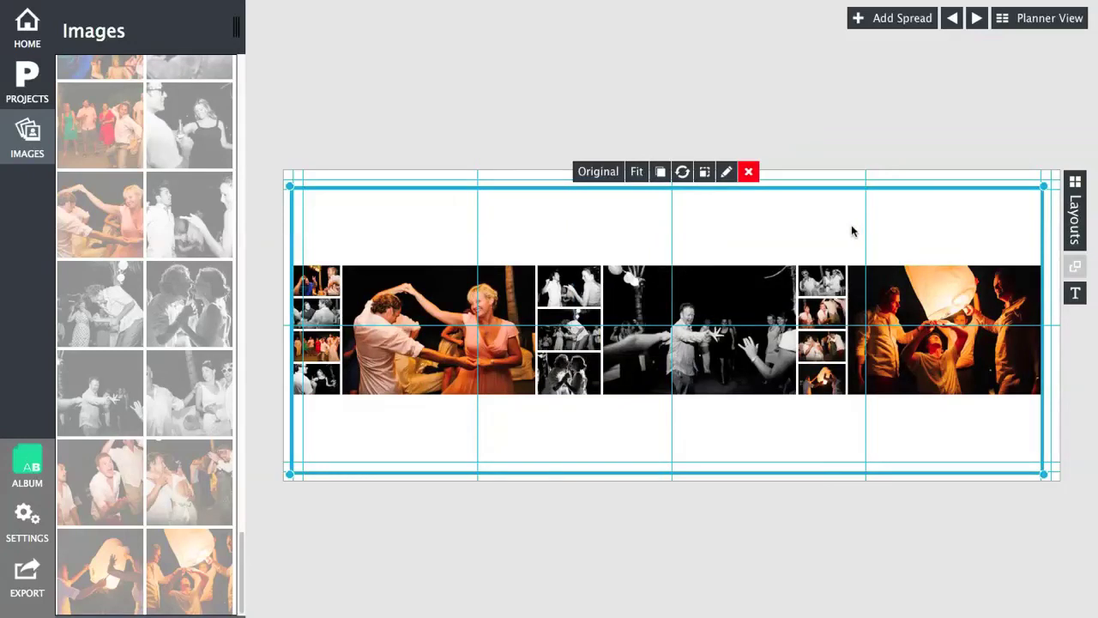
Remove the dancing and lantern collage, then delete the empty spread at Pages 24–25 in the overview
click(748, 171)
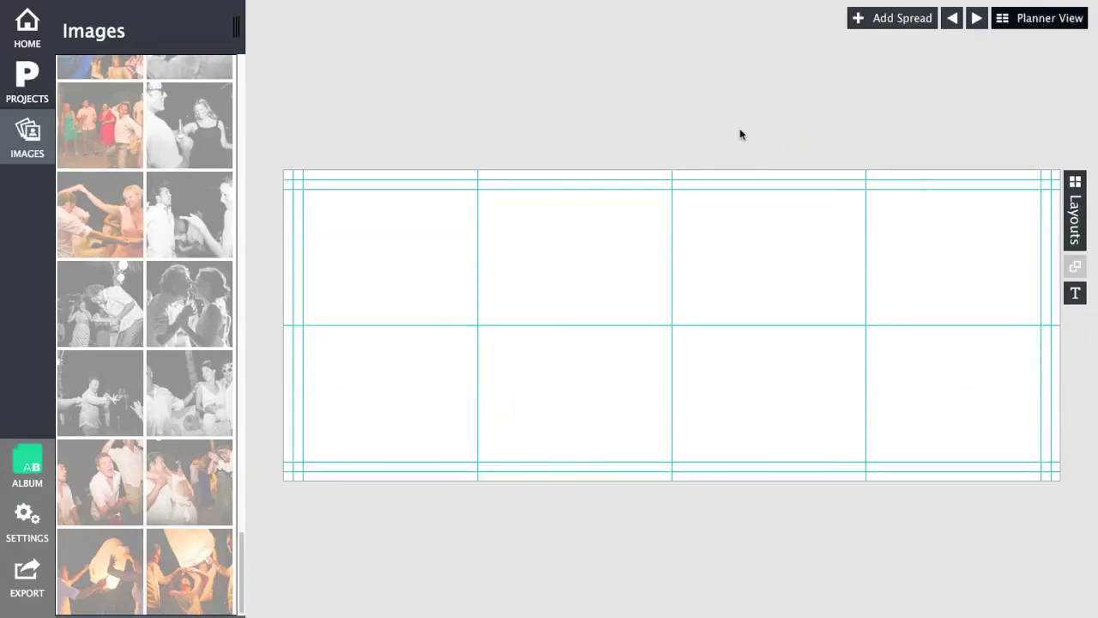
scroll(666, 296, down, 5)
scroll(666, 296, down, 6)
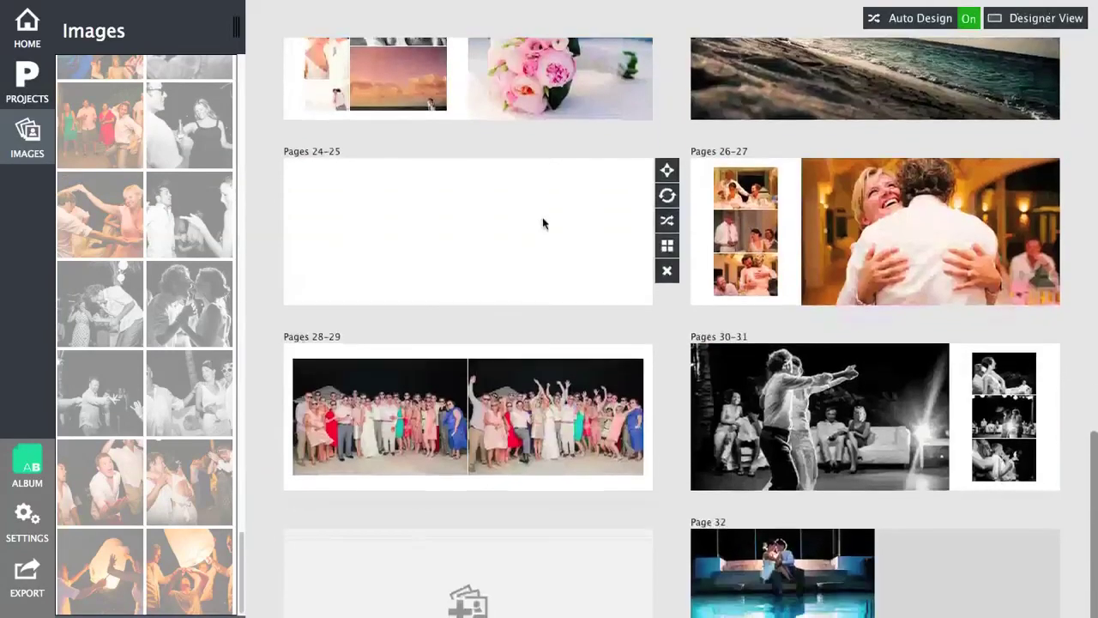
click(666, 272)
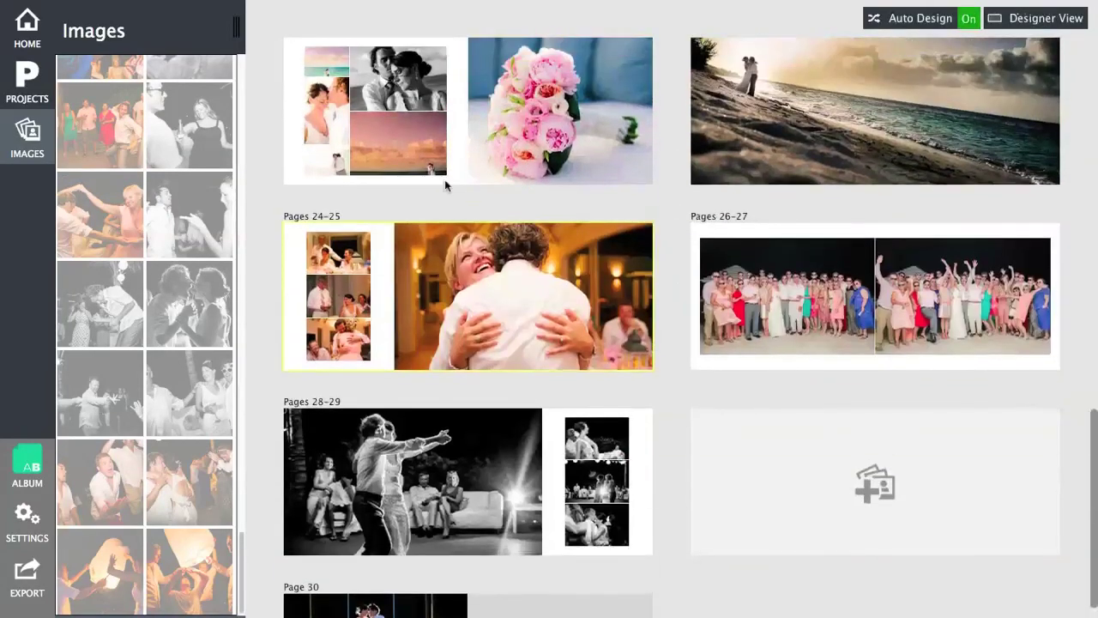
Open the bouquet spread in the design view and make the forehead-kiss photo the only photo in the left collage's first column
double_click(386, 127)
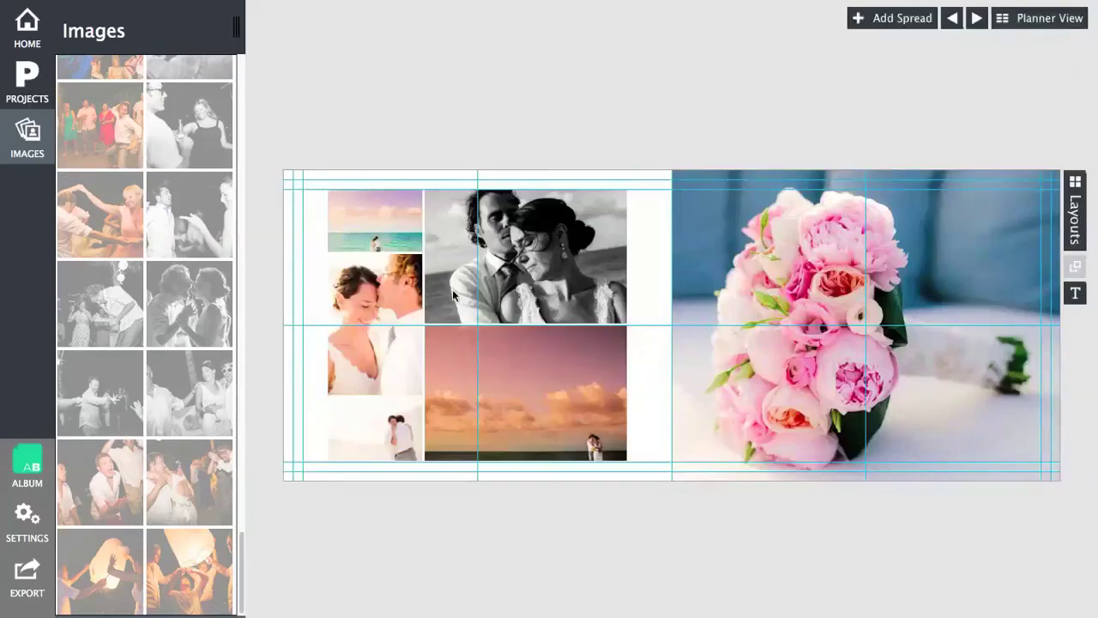
drag(384, 350, 384, 246)
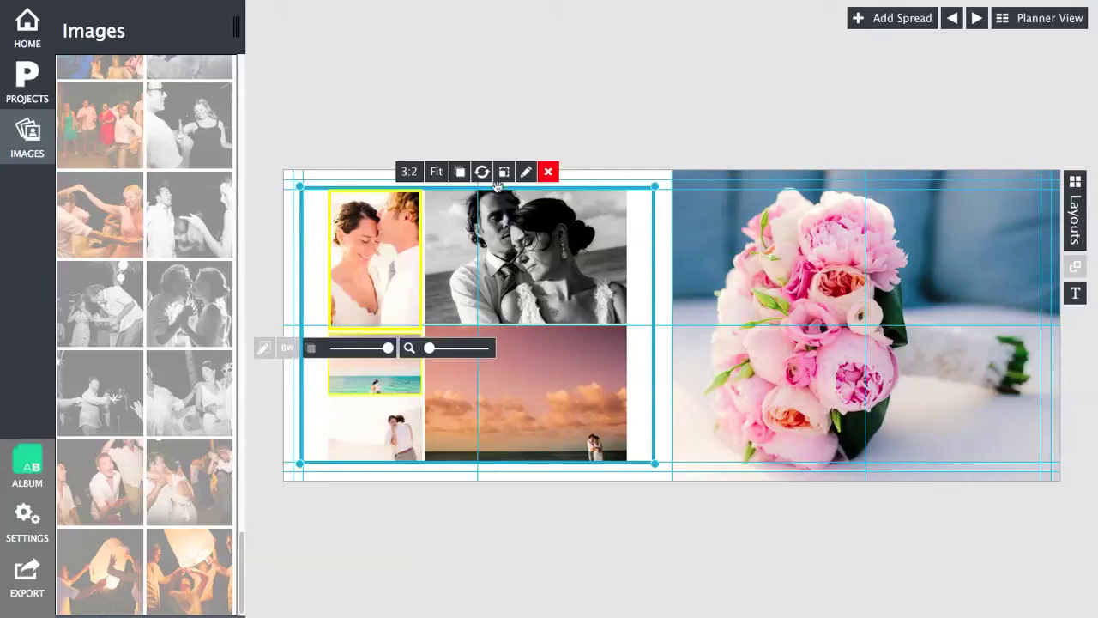
click(526, 172)
click(533, 195)
drag(465, 219, 359, 219)
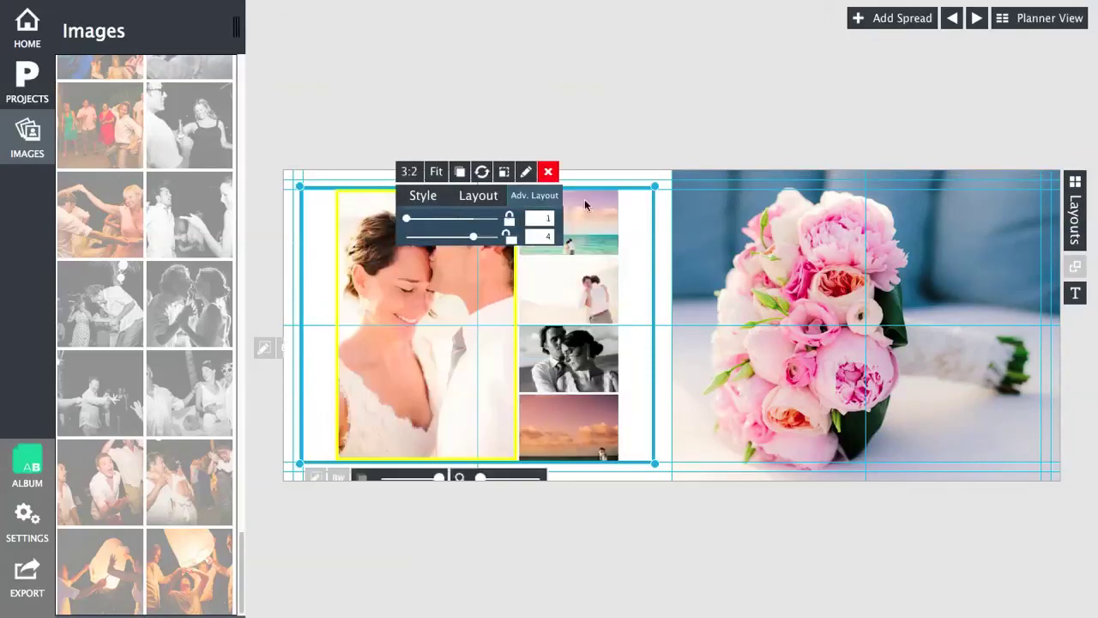
click(640, 354)
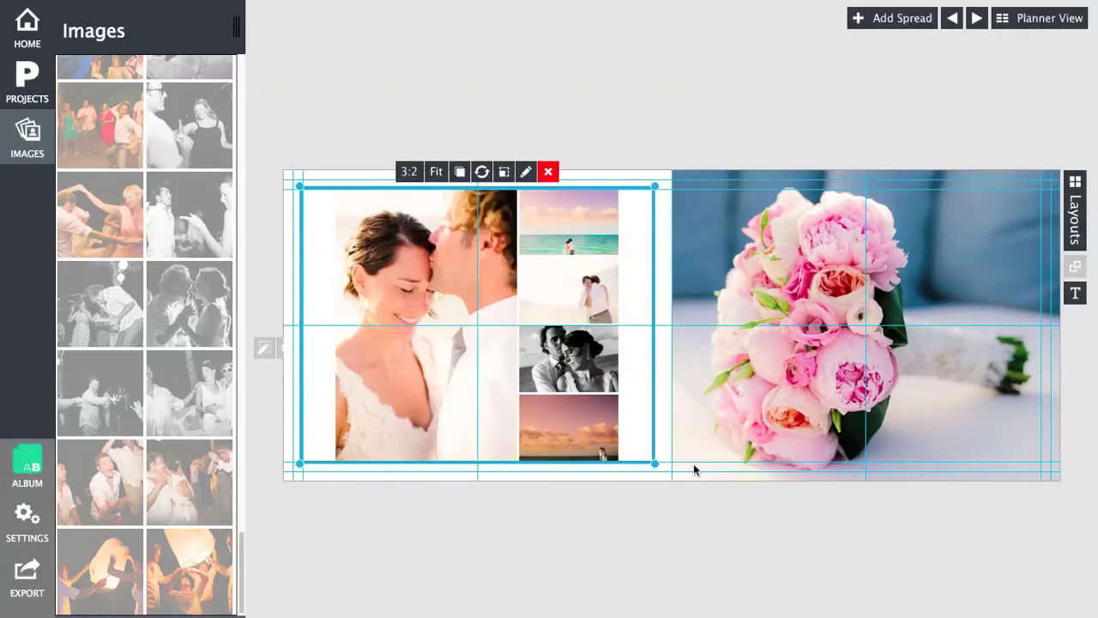
Remove the black-and-white couple photo from the left collage of the bouquet spread
click(581, 379)
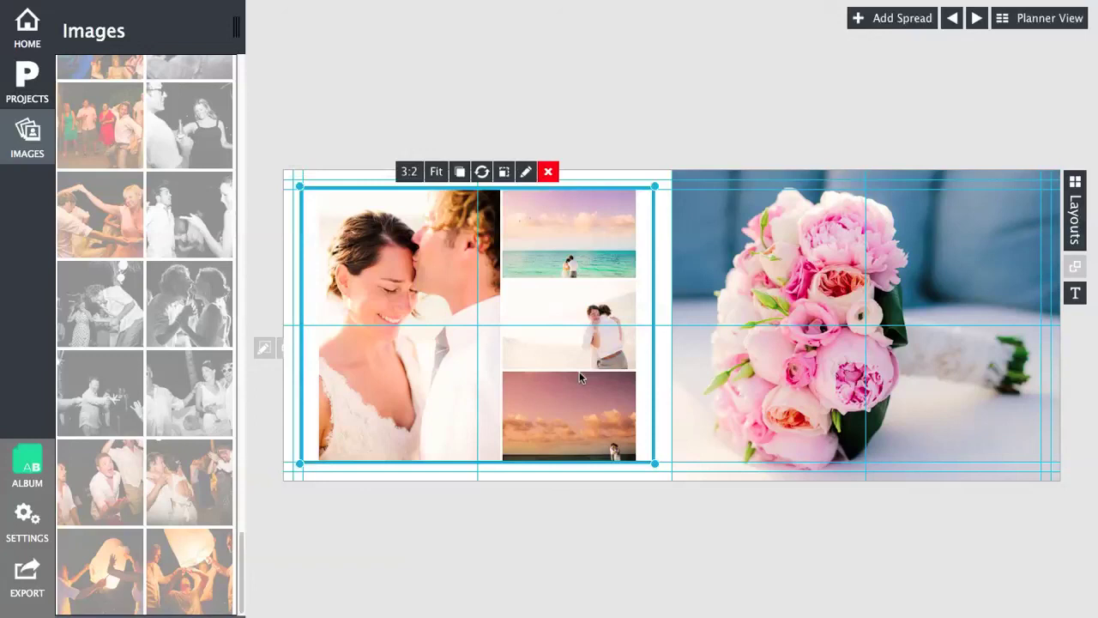
click(622, 153)
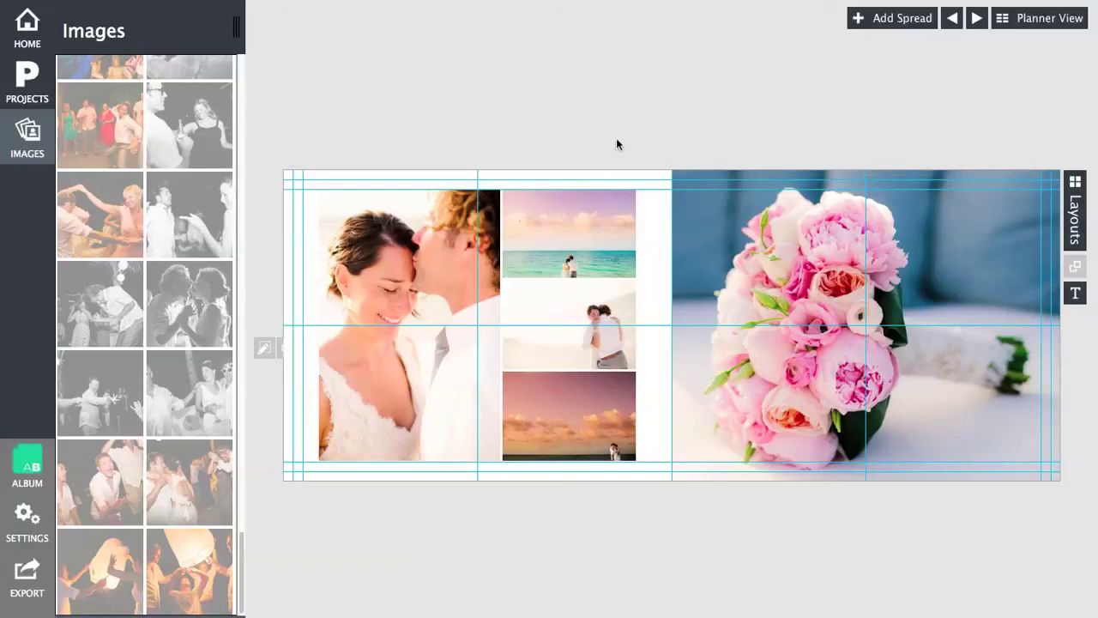
Zoom in slightly on the couple-by-the-sea photo, shift the image within its frame, and set the collage's photo spacing to 7
click(598, 239)
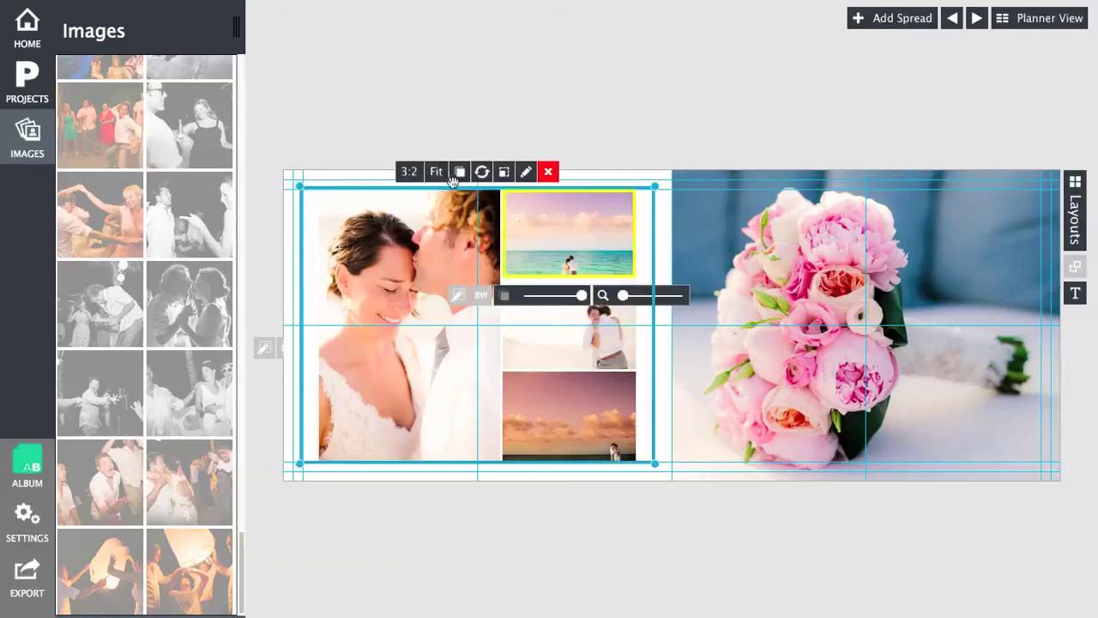
drag(623, 295, 633, 297)
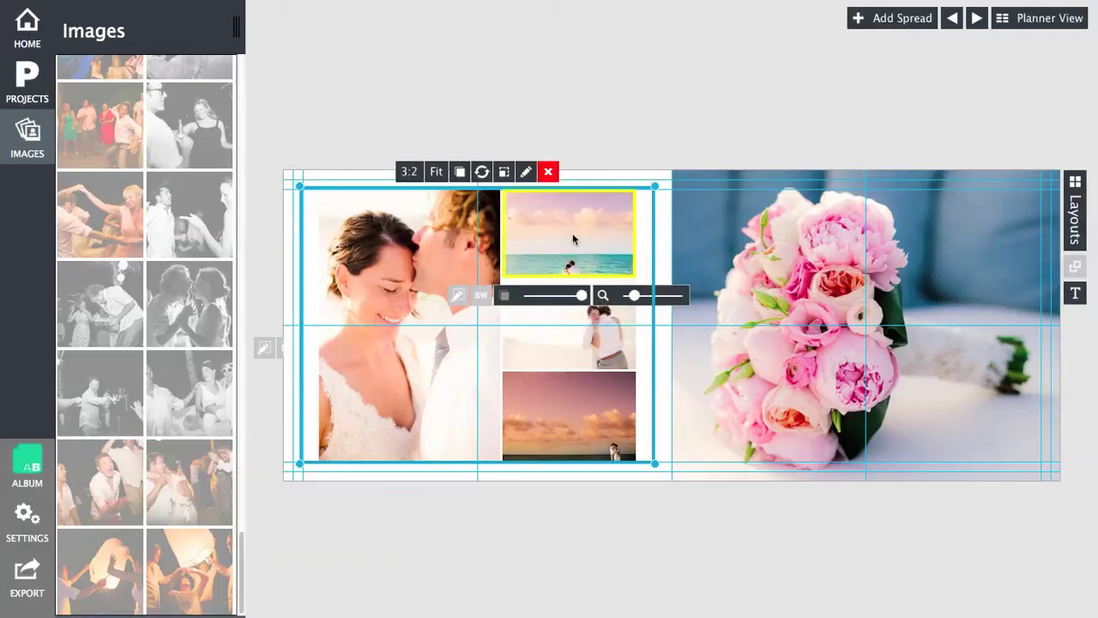
click(526, 174)
mouse_move(414, 244)
mouse_down()
mouse_move(472, 246)
mouse_move(418, 248)
mouse_up()
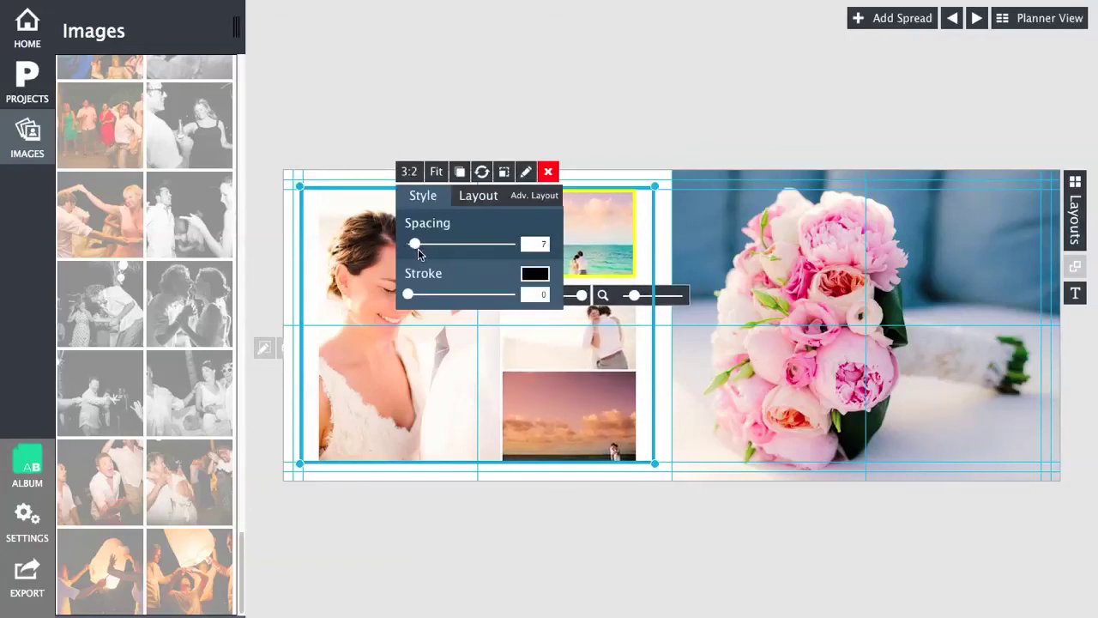
click(618, 142)
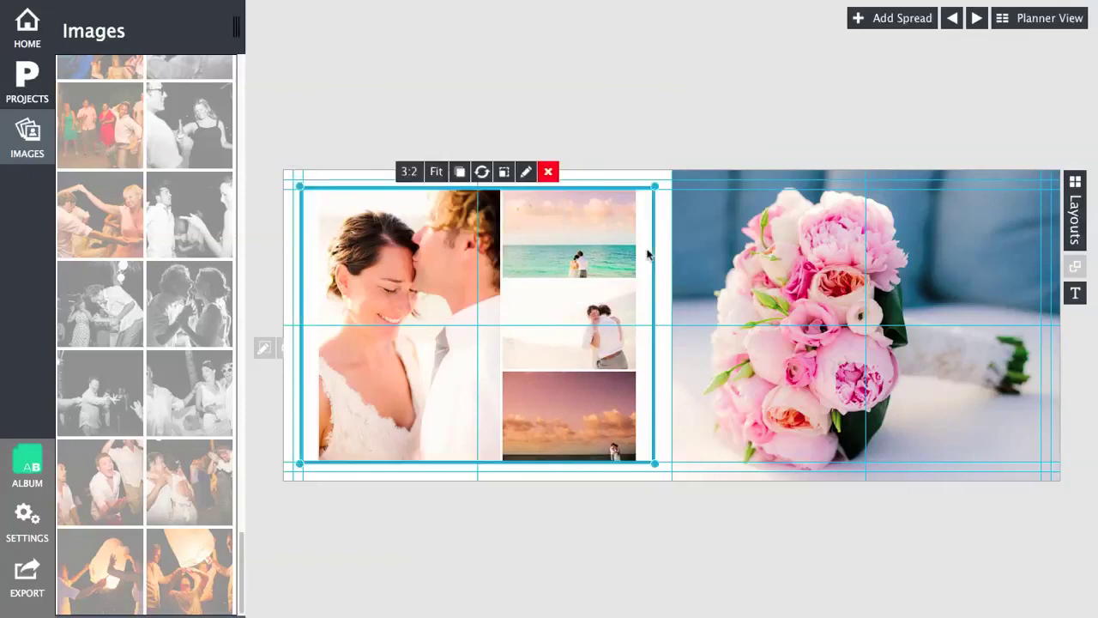
click(628, 127)
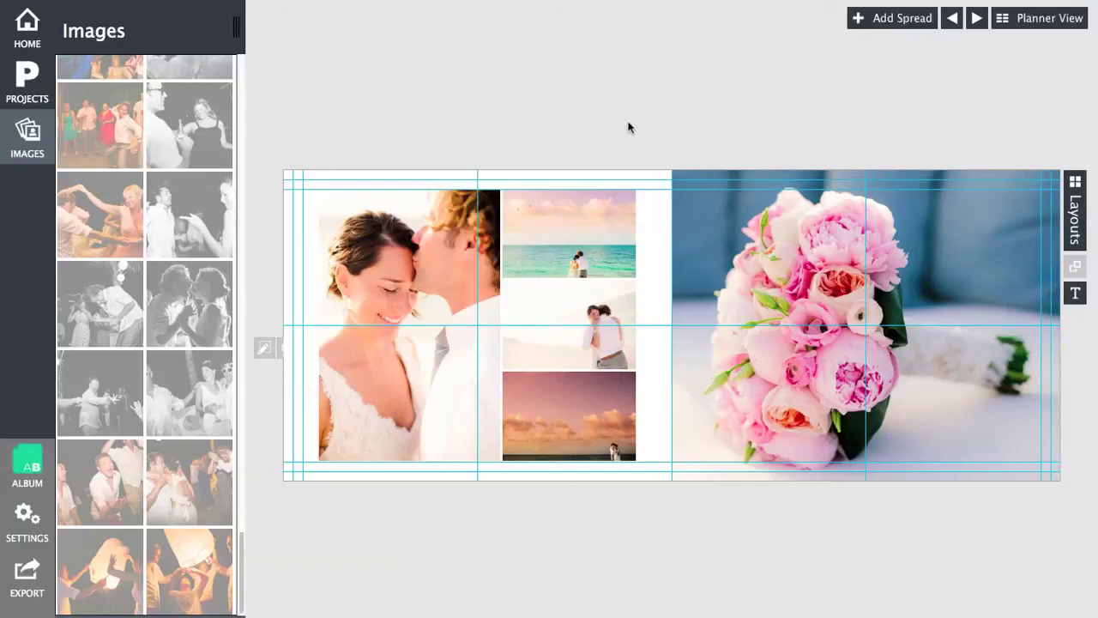
Swap the sunset photo in the left collage with the bouquet photo on the right page, and shift the sunset image within its frame
click(611, 415)
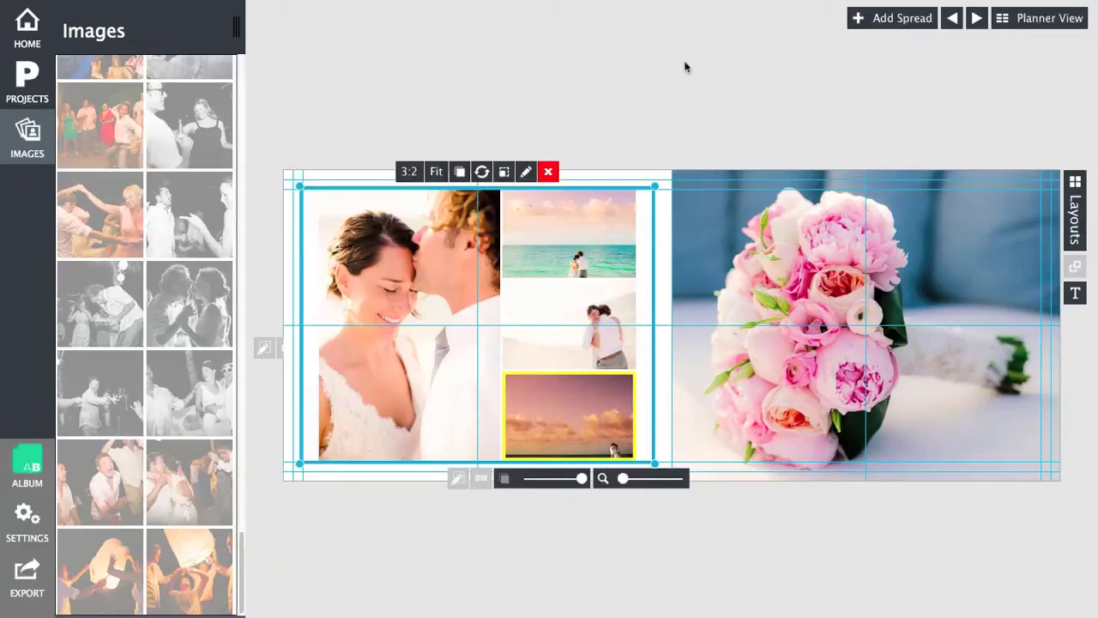
mouse_move(580, 409)
mouse_down()
mouse_move(798, 360)
mouse_move(601, 438)
mouse_move(575, 416)
mouse_up()
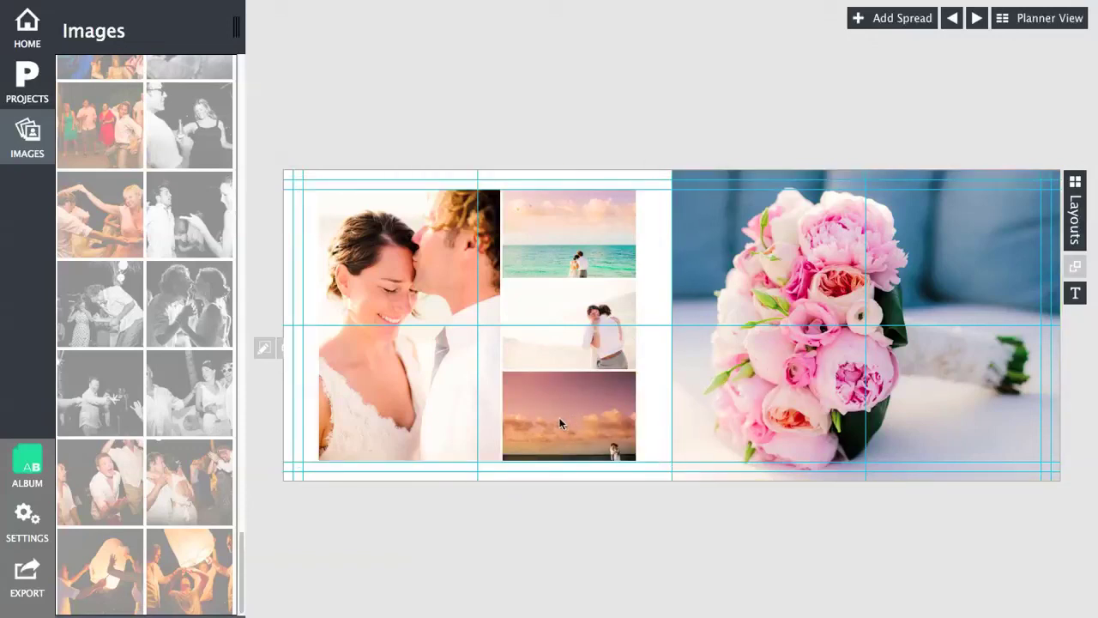
click(544, 416)
drag(544, 416, 844, 345)
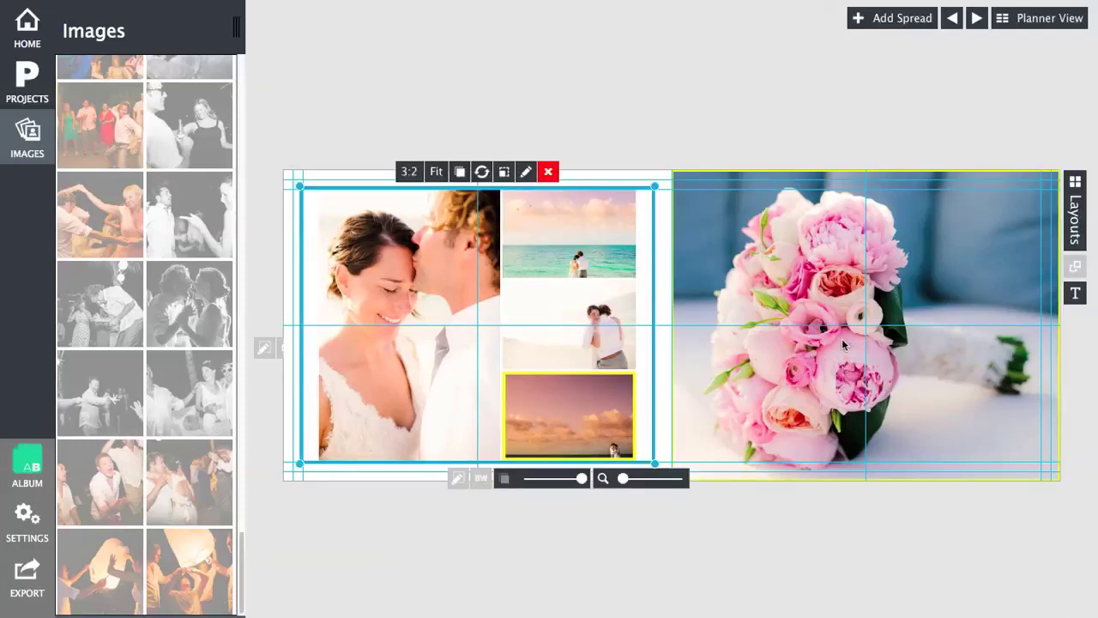
drag(844, 345, 839, 339)
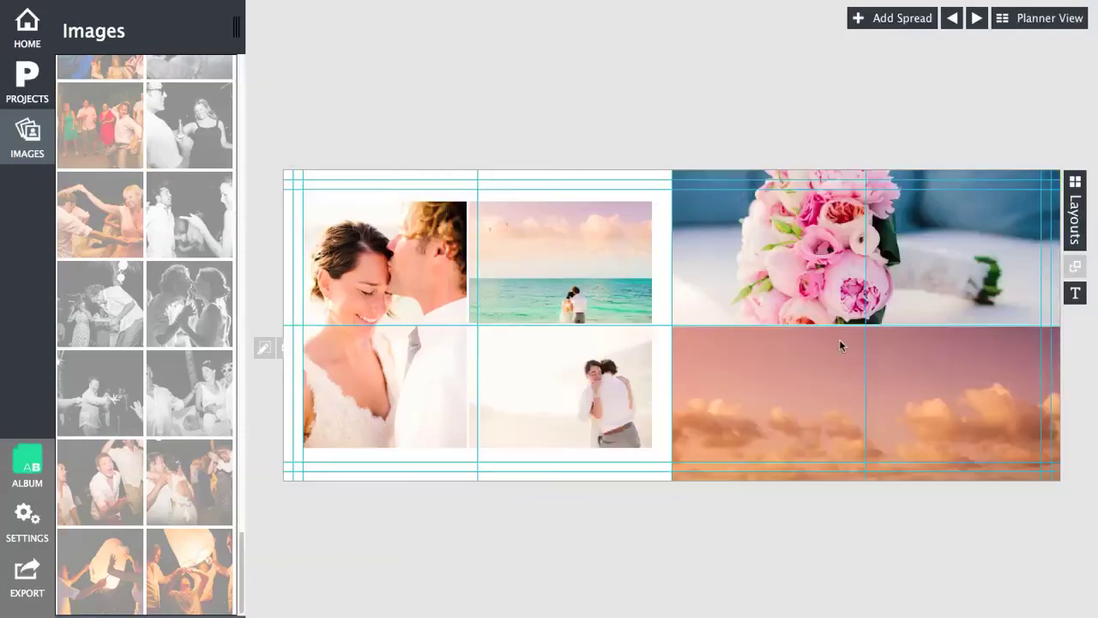
click(740, 295)
drag(740, 294, 593, 338)
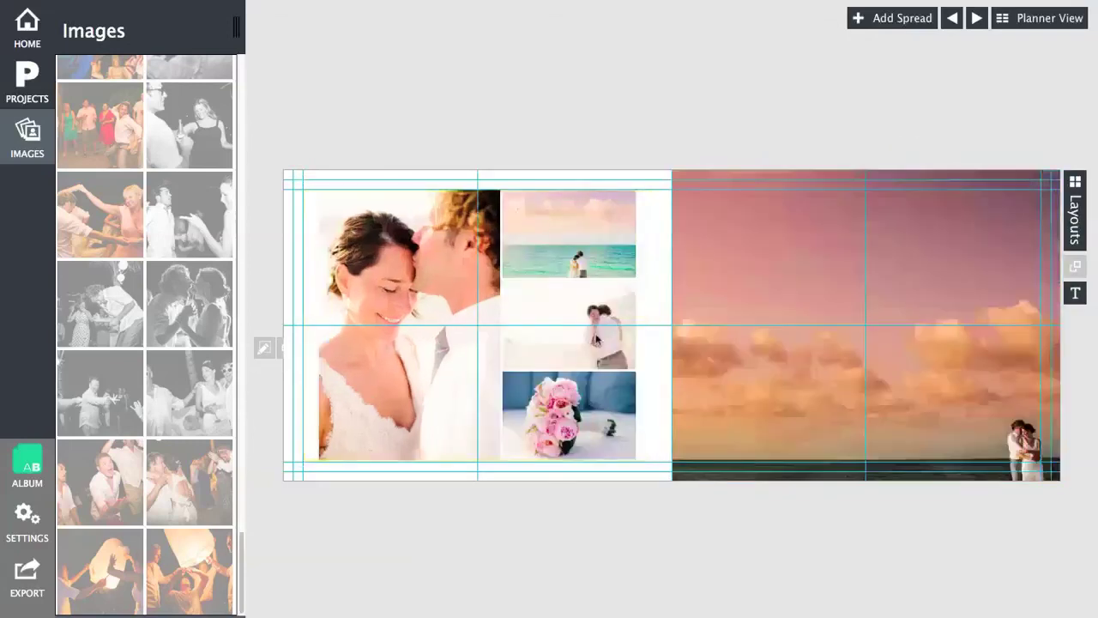
click(795, 374)
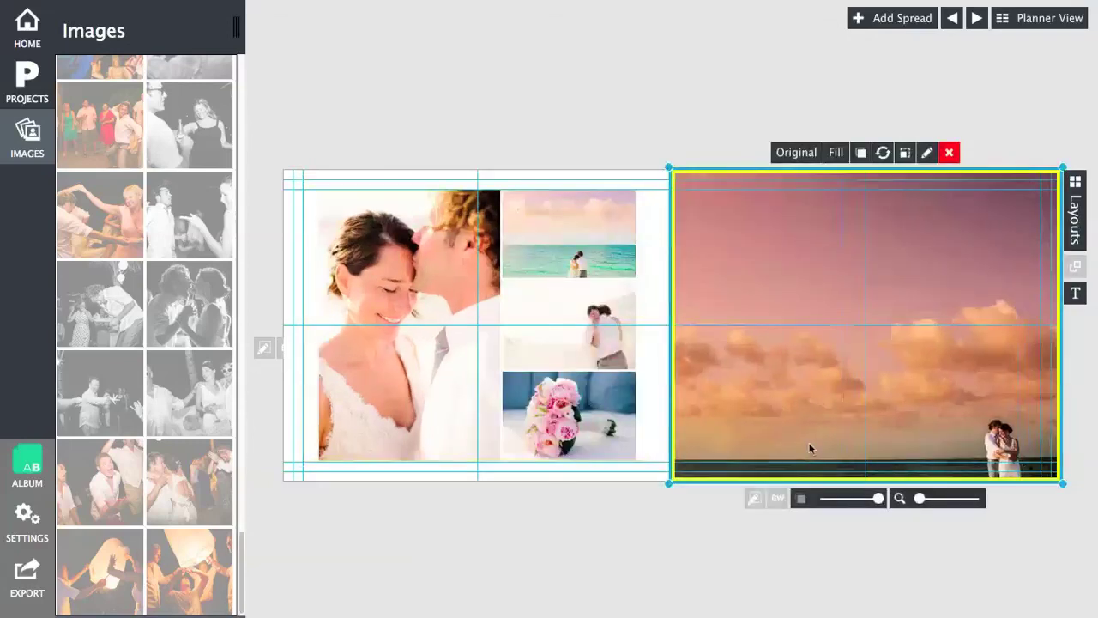
Move the bouquet photo to the middle of the three small photos and zoom in further on the couple-by-the-sea photo
click(594, 393)
drag(593, 393, 614, 372)
click(604, 238)
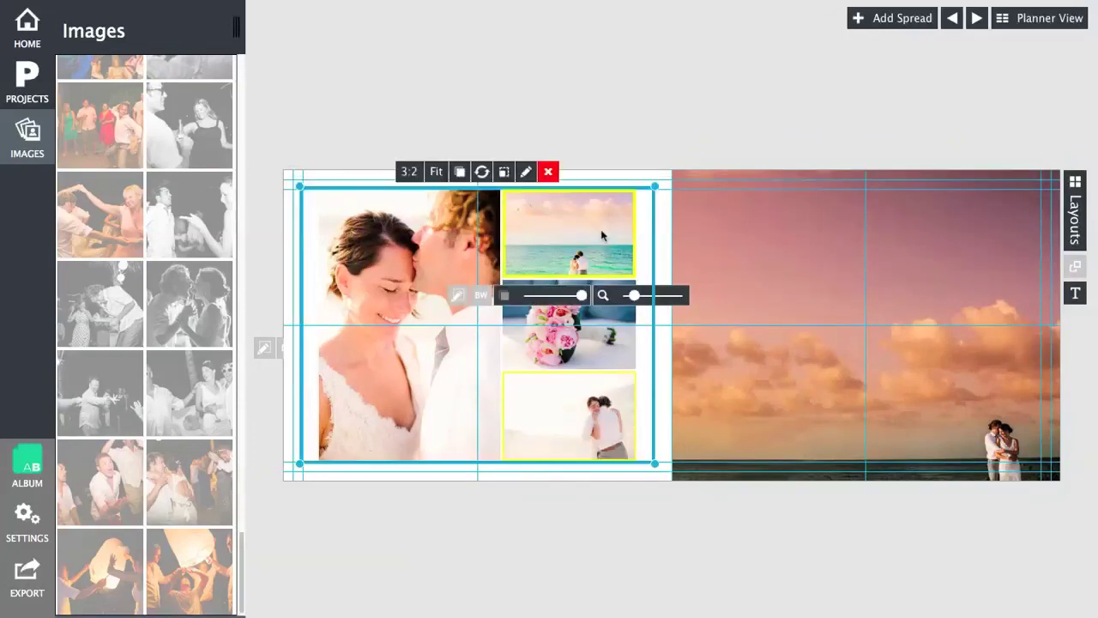
drag(633, 296, 643, 296)
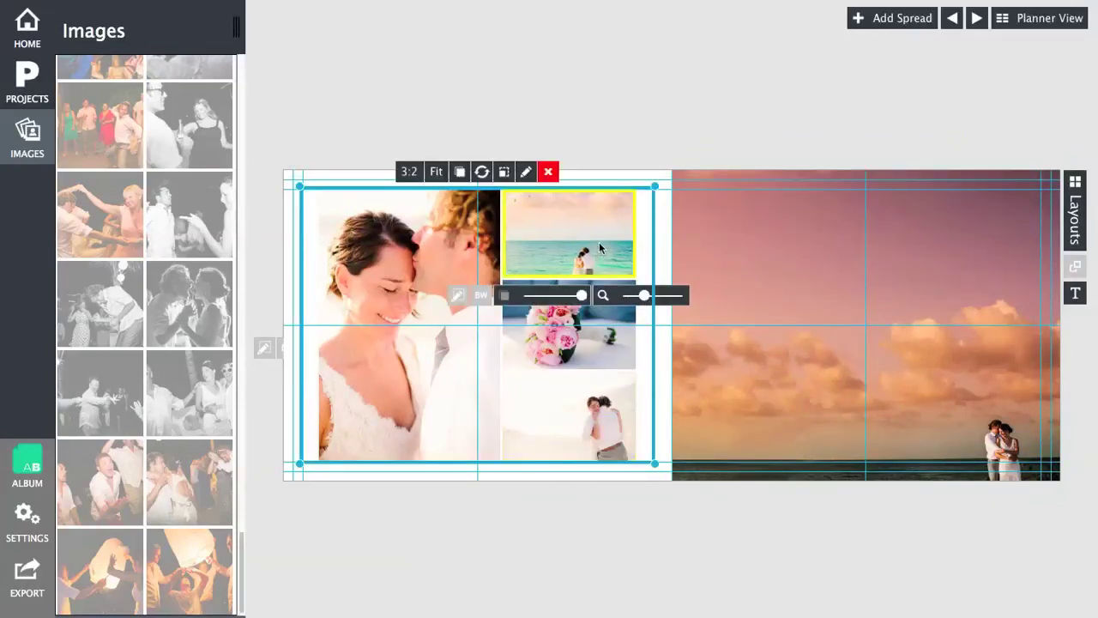
Zoom in on the full-page sunset photo and reposition it so the couple stands farther from the page's outer edge
click(815, 333)
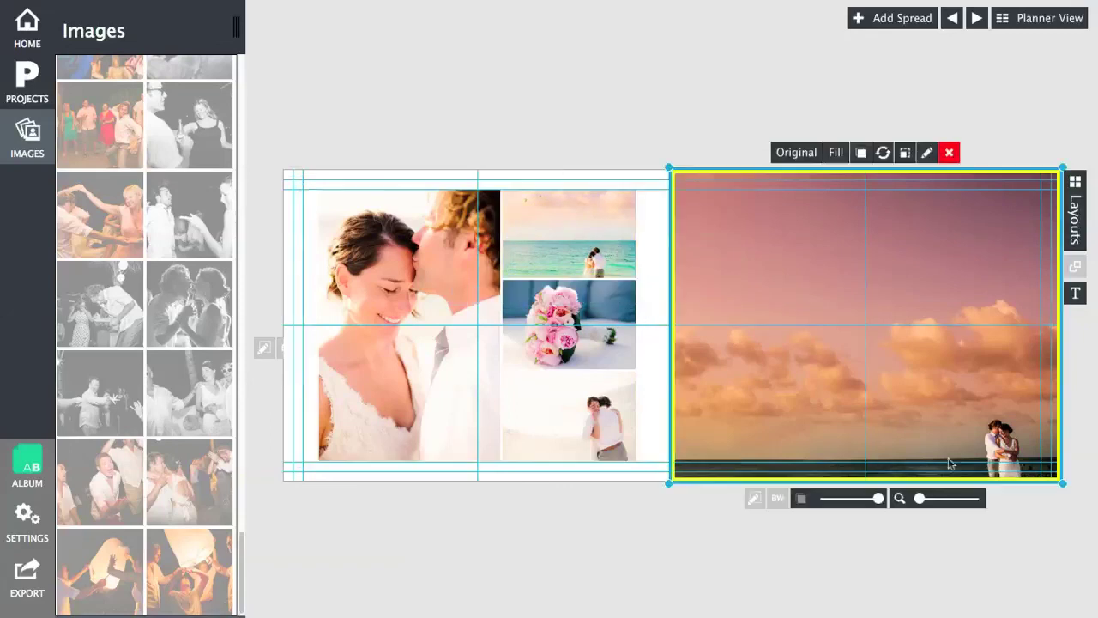
drag(925, 502, 940, 500)
drag(967, 422, 897, 359)
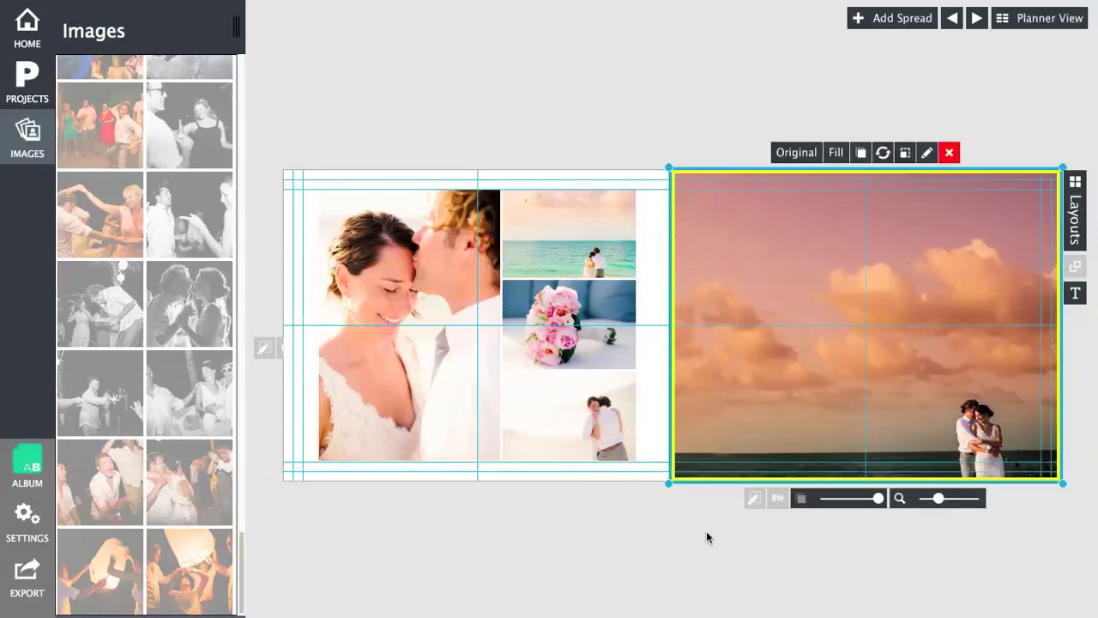
mouse_move(878, 499)
mouse_down()
mouse_move(855, 499)
mouse_move(878, 498)
mouse_up()
click(663, 48)
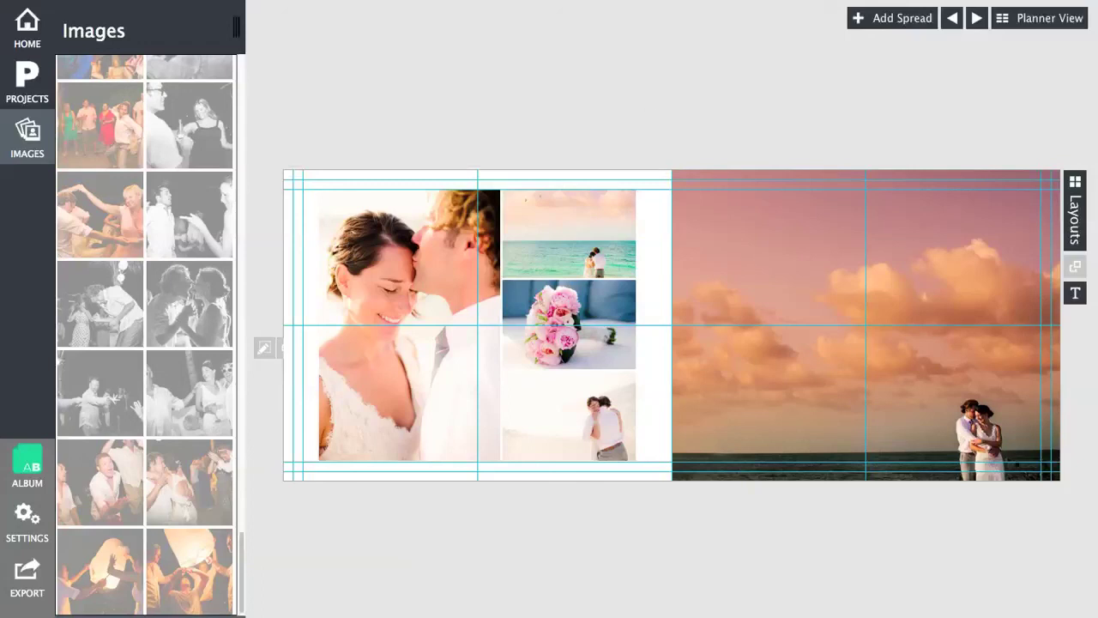
mouse_move(562, 605)
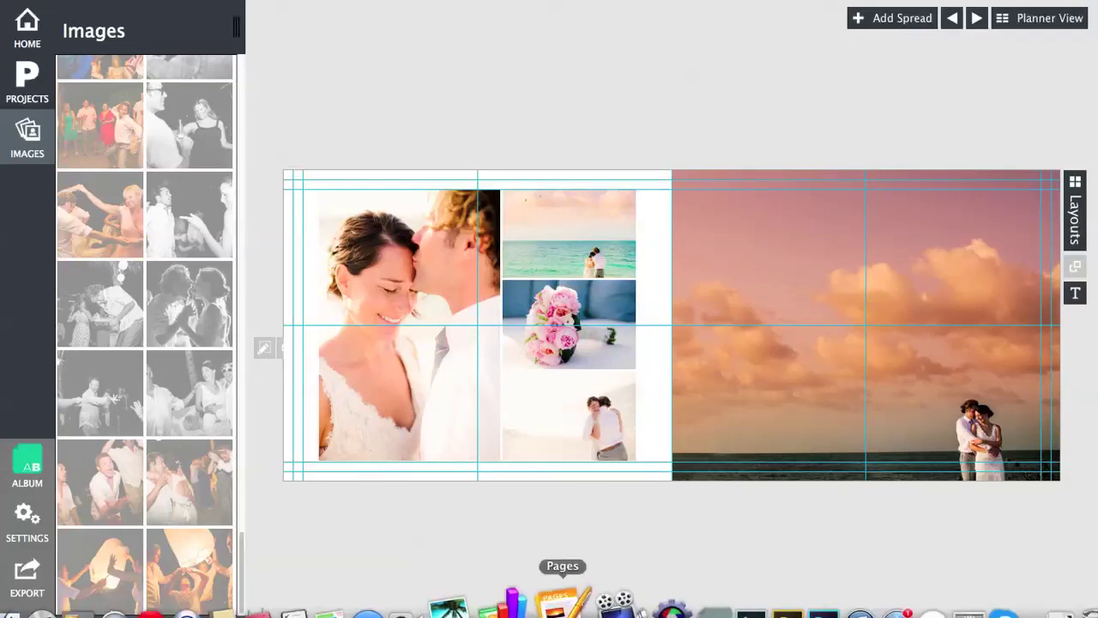